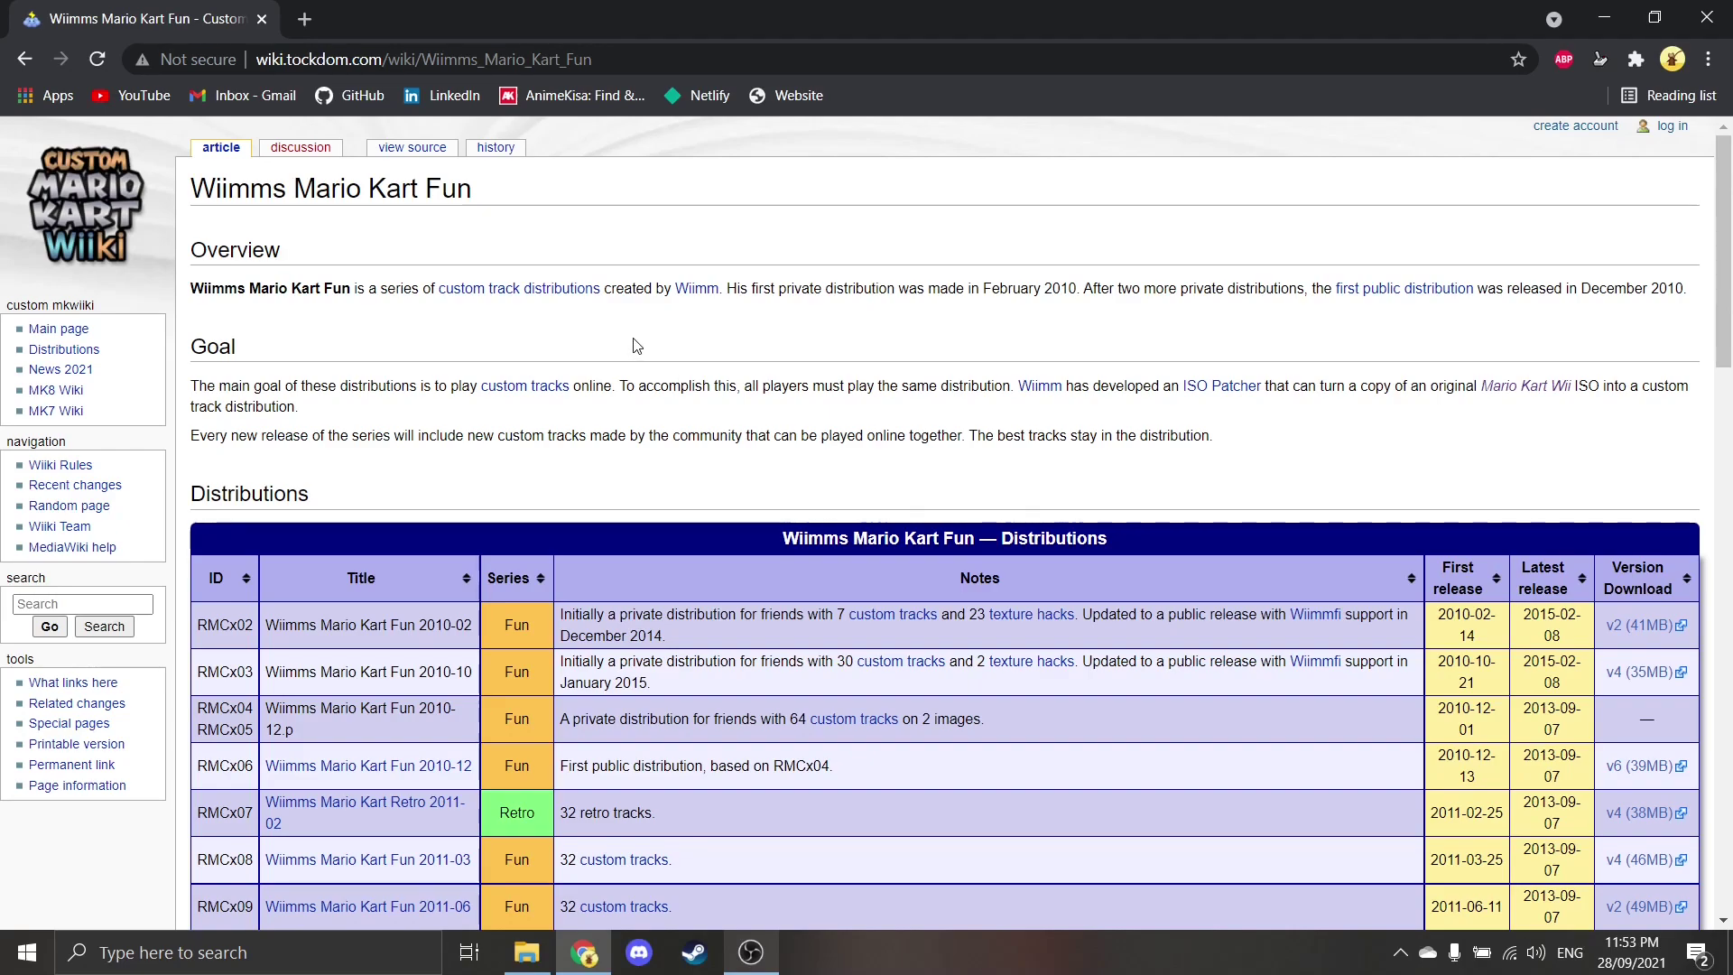
- Check the files in the tutorial folder and look through the Wiimms Mario Kart Fun distributions table
left_click(526, 953)
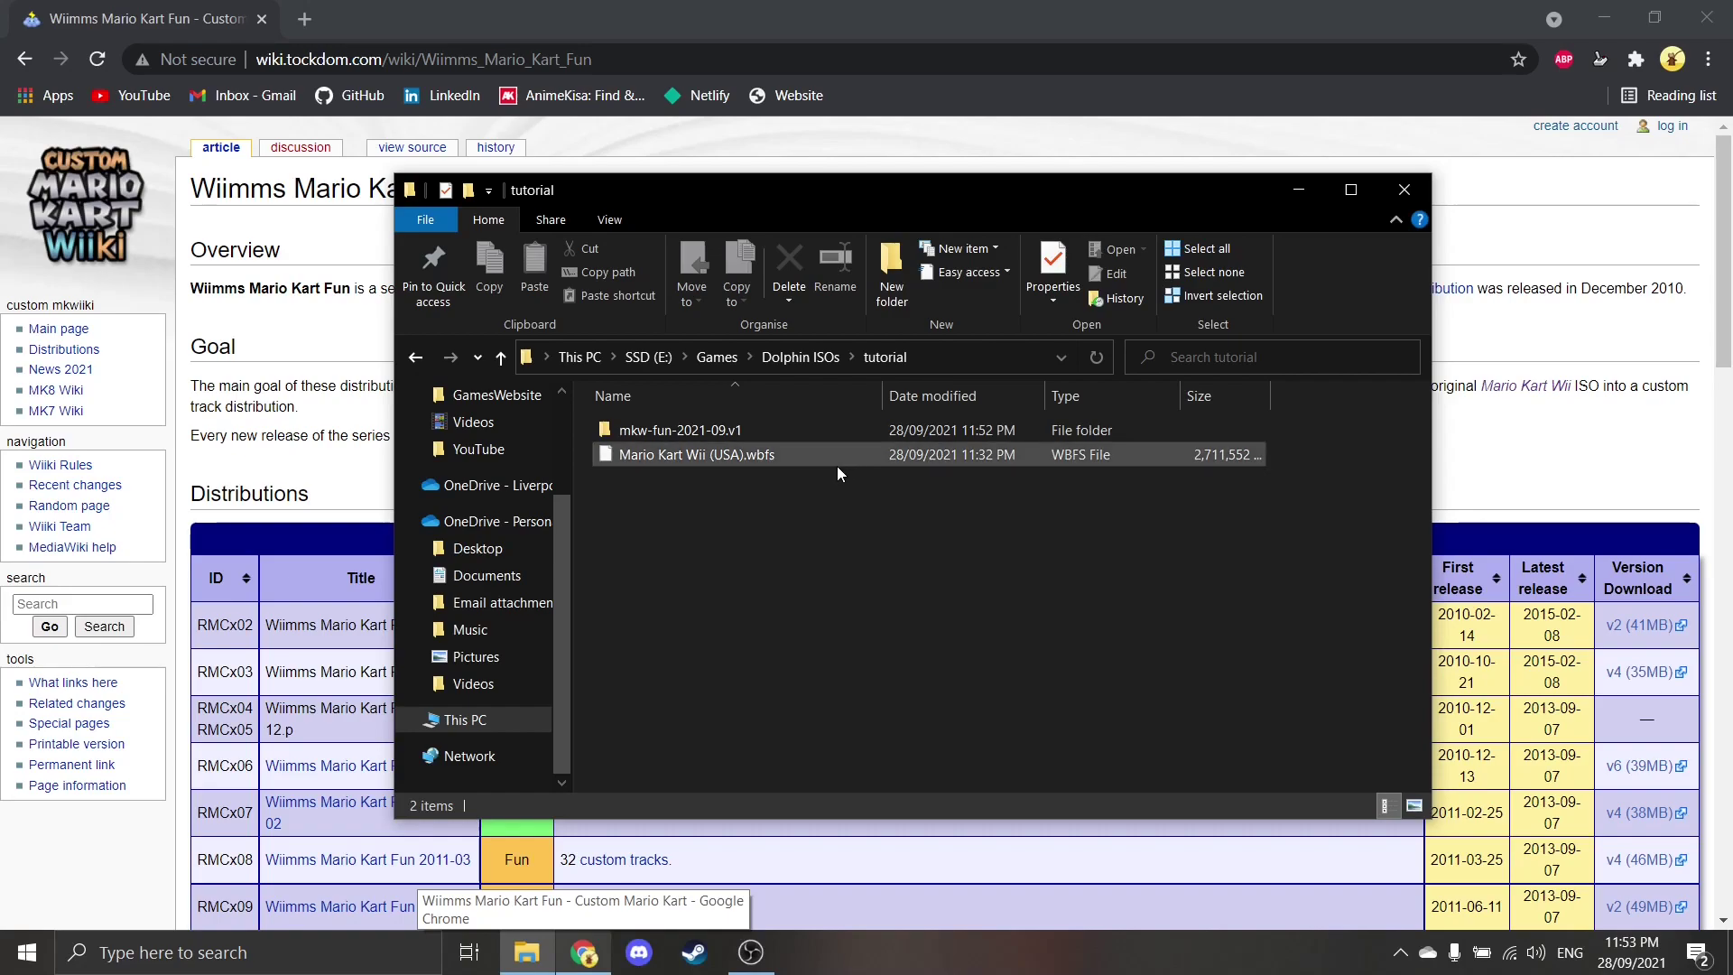
left_click(359, 336)
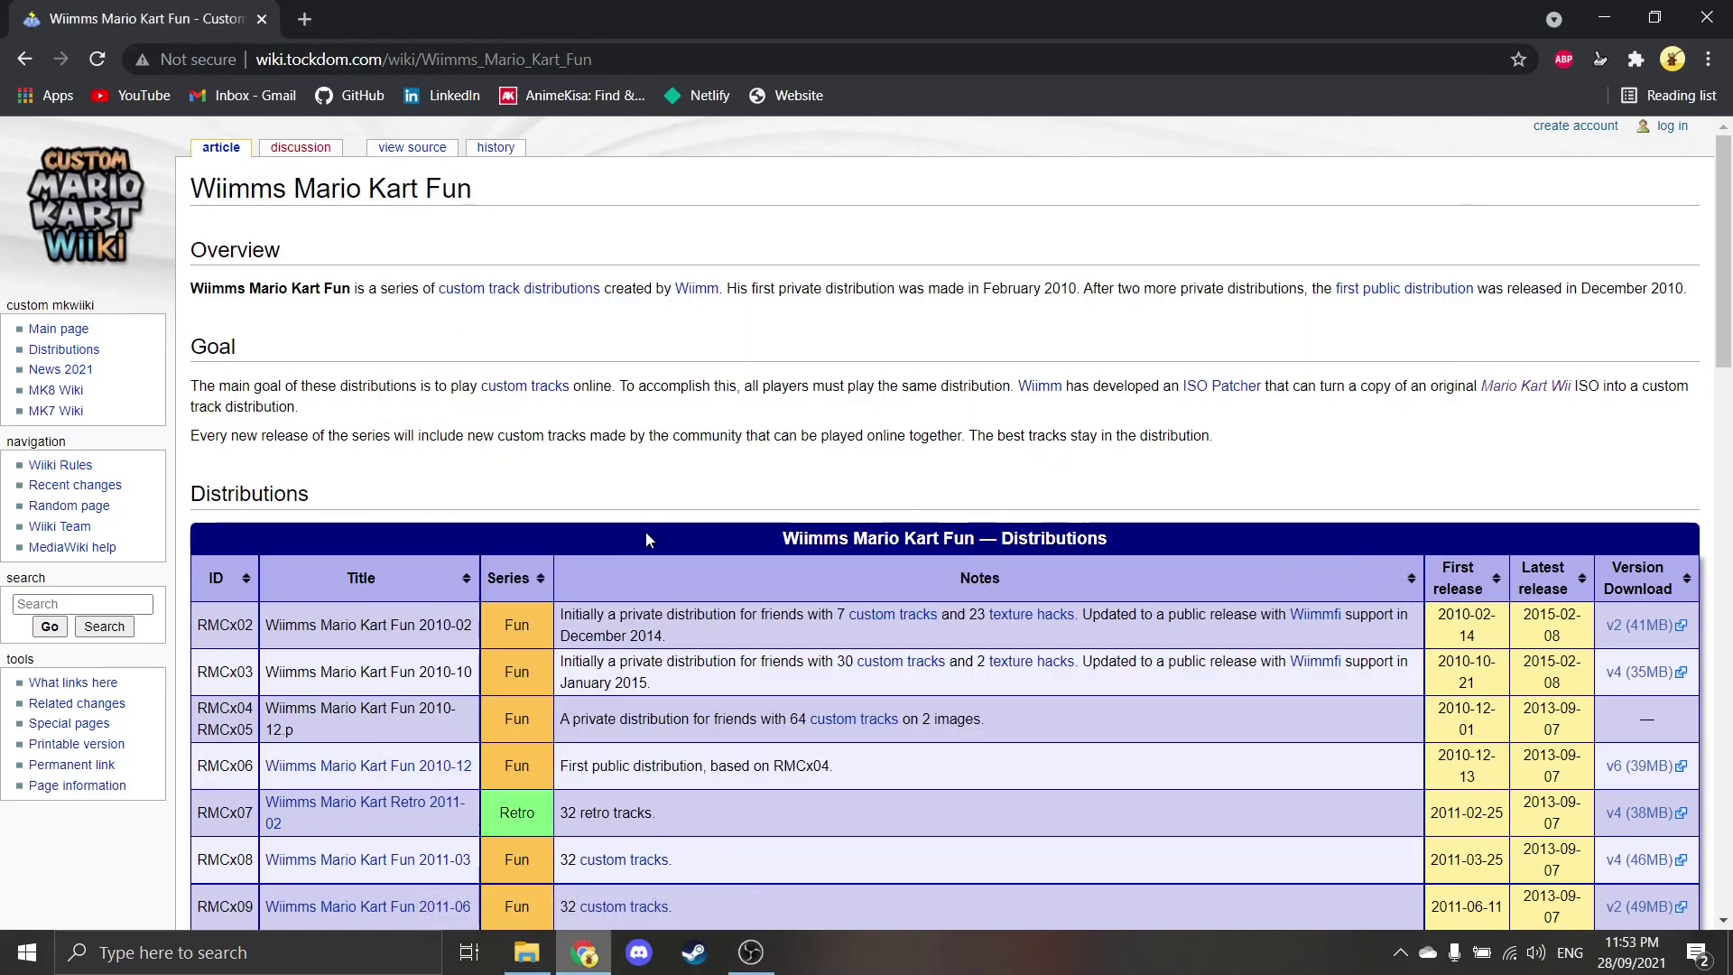
scroll(393, 645, "down", 1)
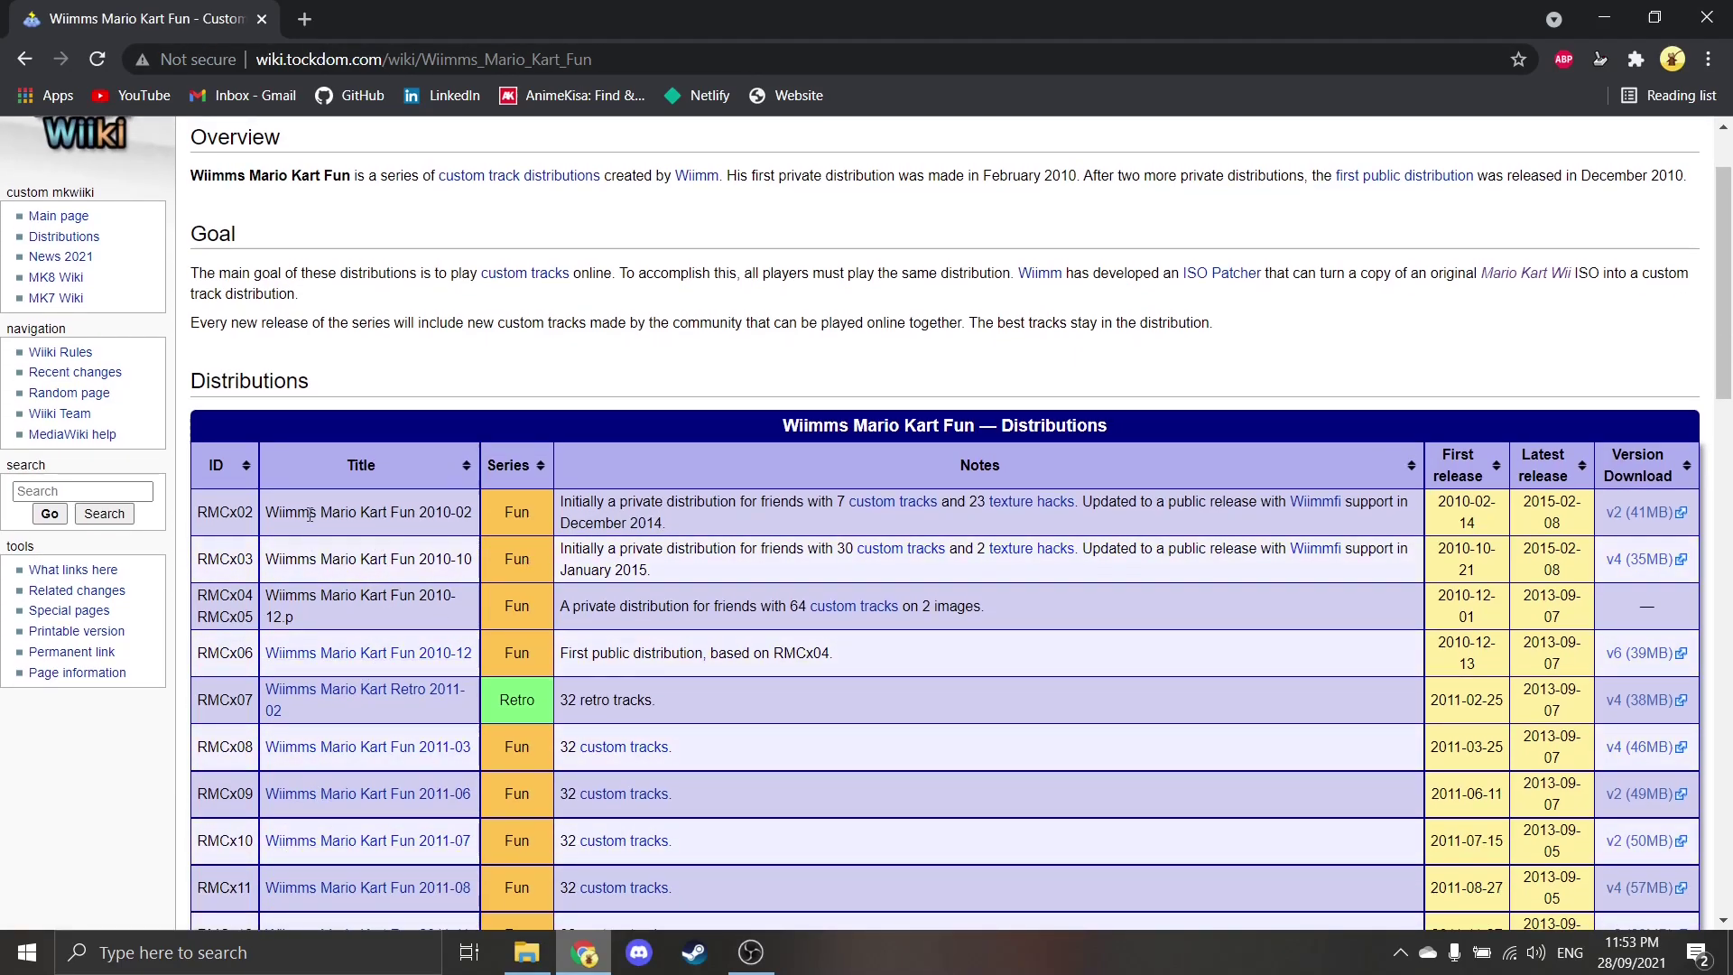
scroll(488, 442, "down", 5)
scroll(332, 485, "down", 10)
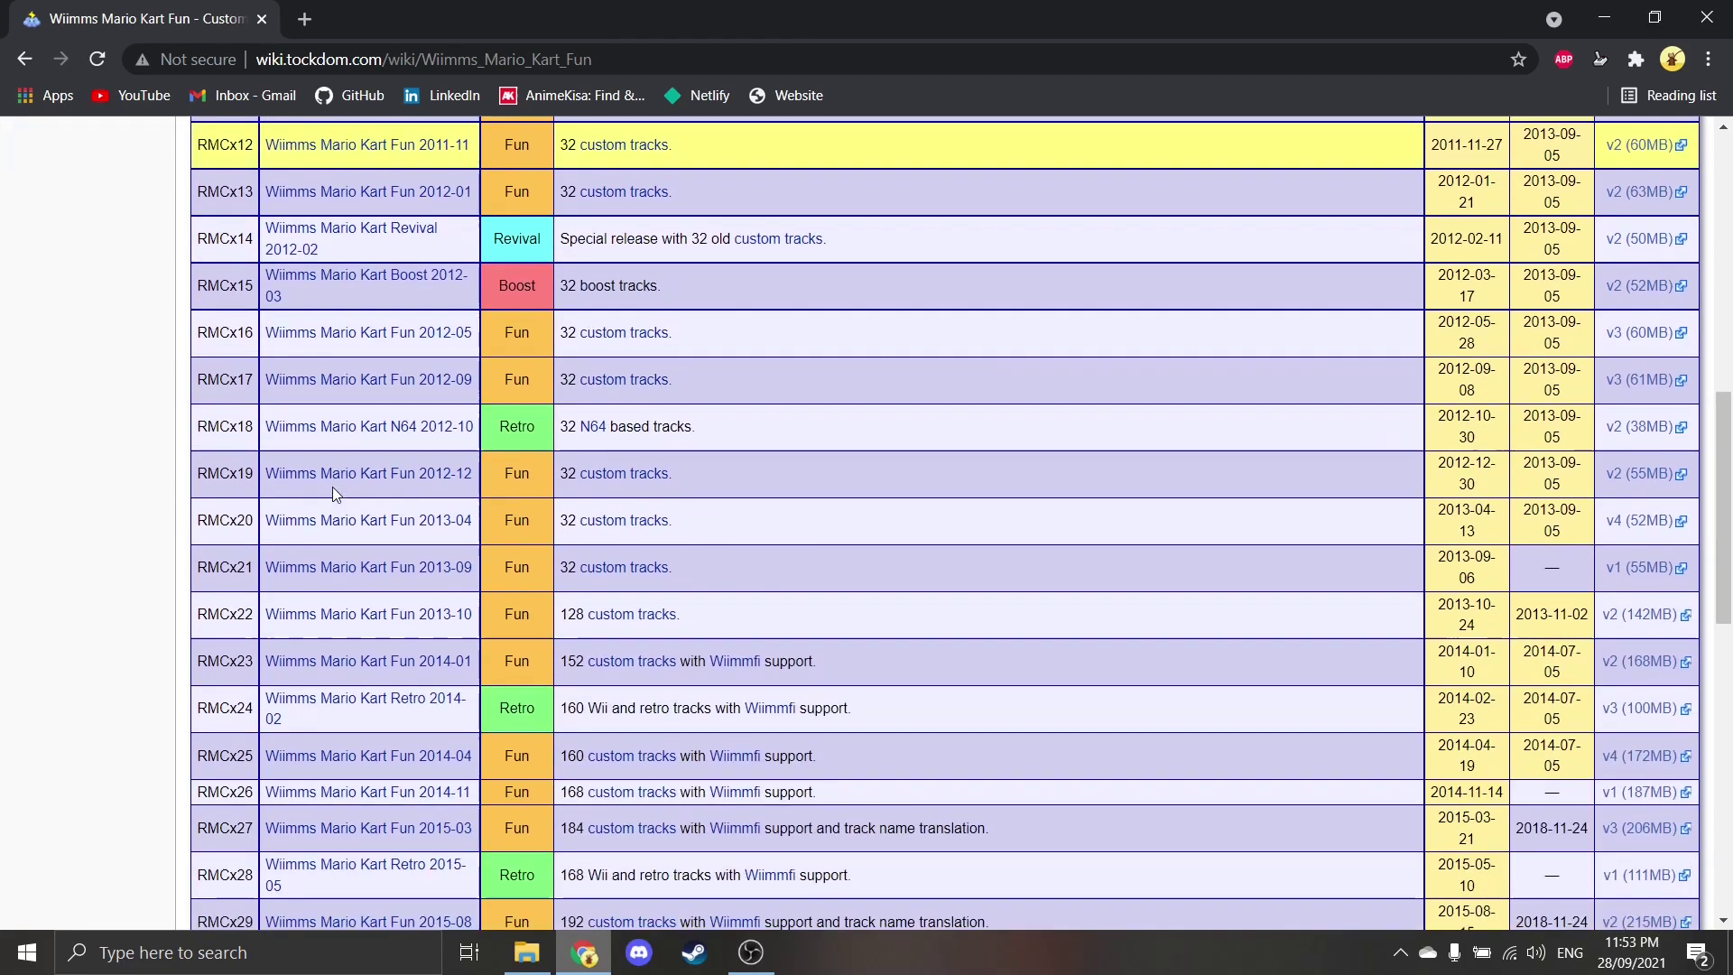
scroll(625, 663, "down", 4)
scroll(863, 592, "up", 20)
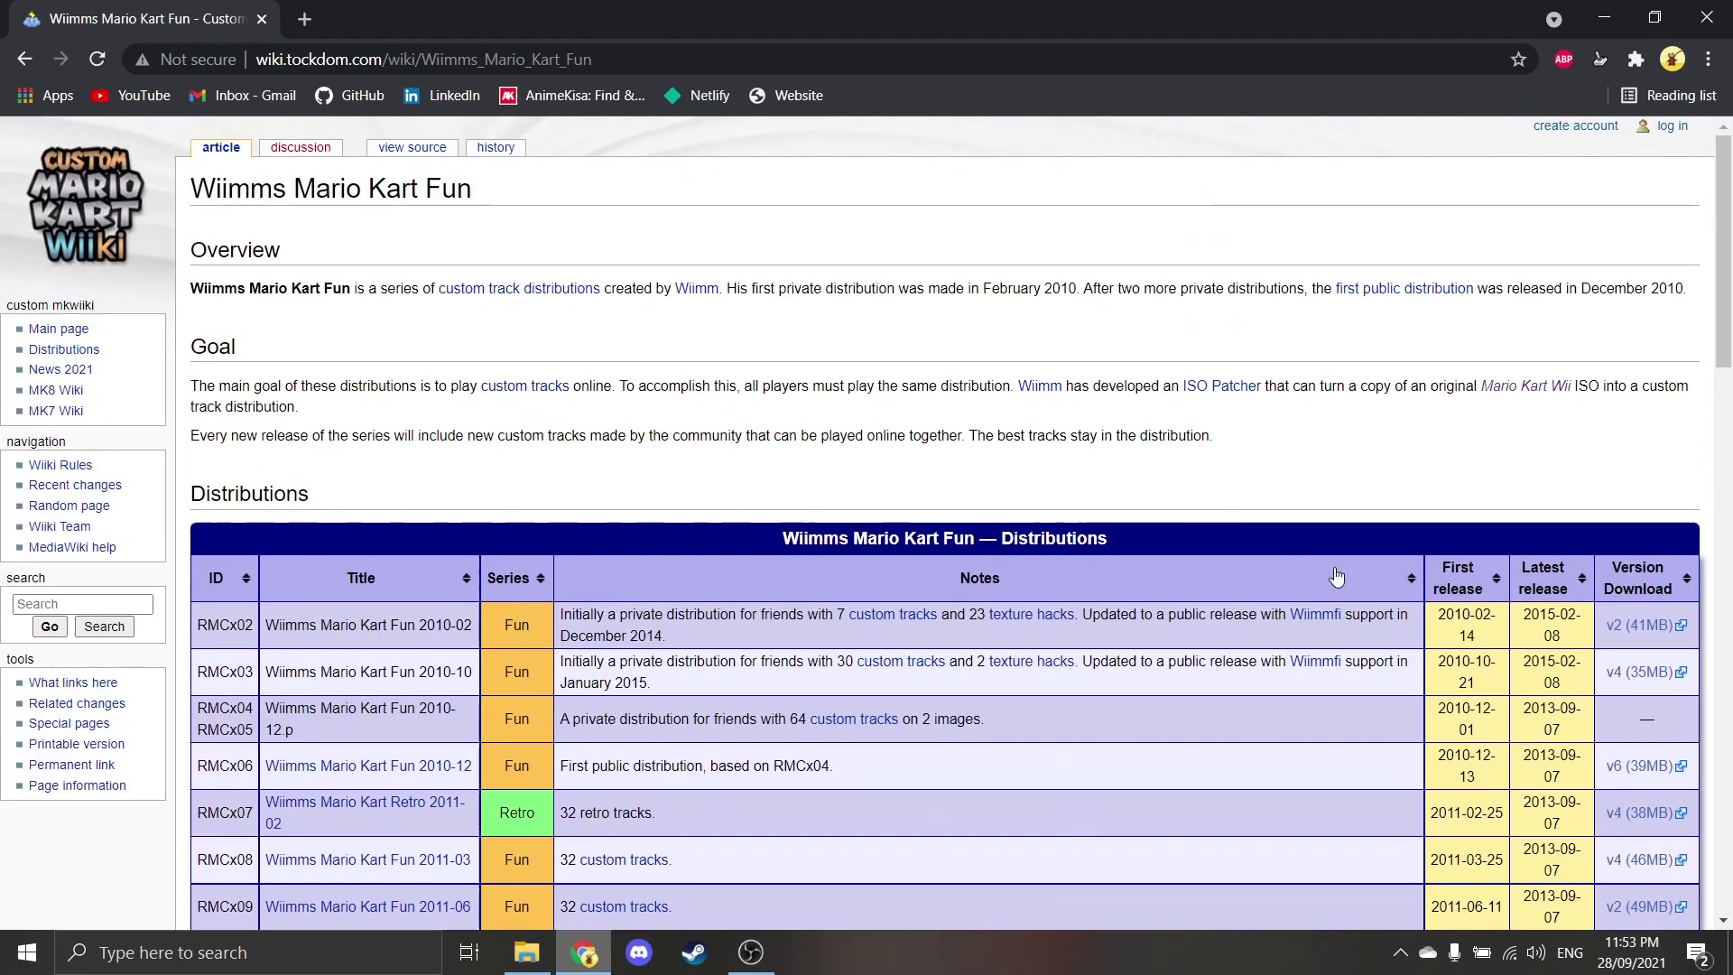
- Sort the distributions by first release, newest first, and open the Wiimms Mario Kart Fun 2021-09 page
left_click(1479, 576)
left_click(1461, 575)
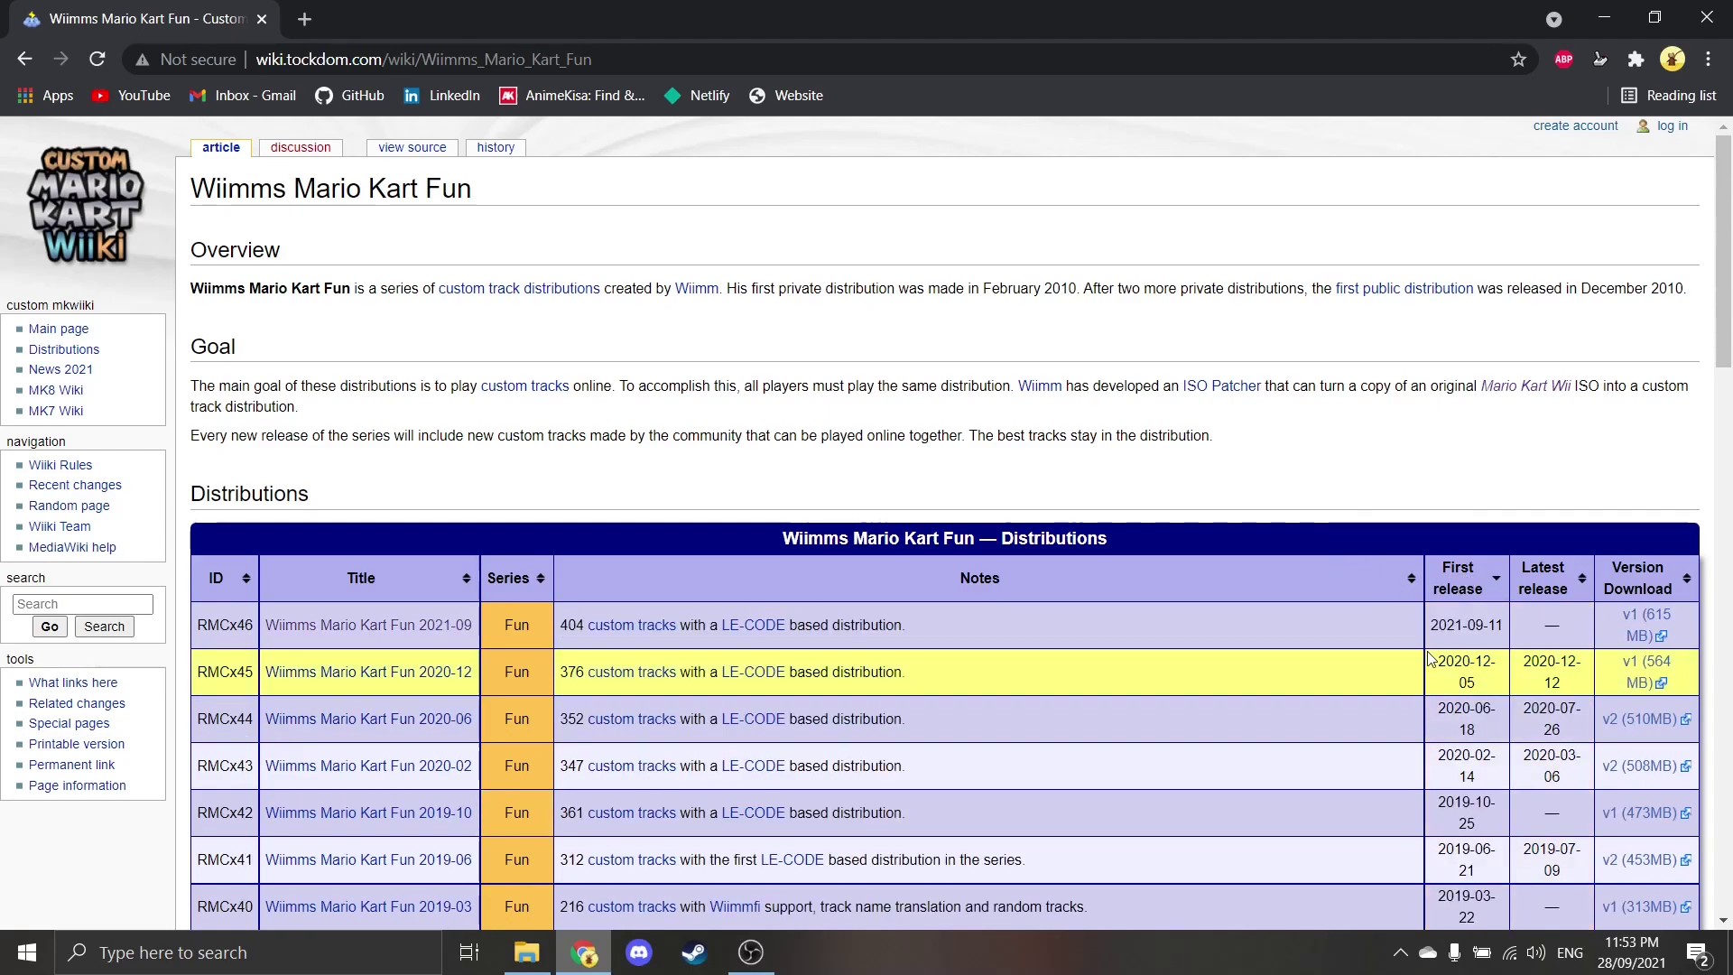
left_click(370, 623)
scroll(318, 634, "down", 1)
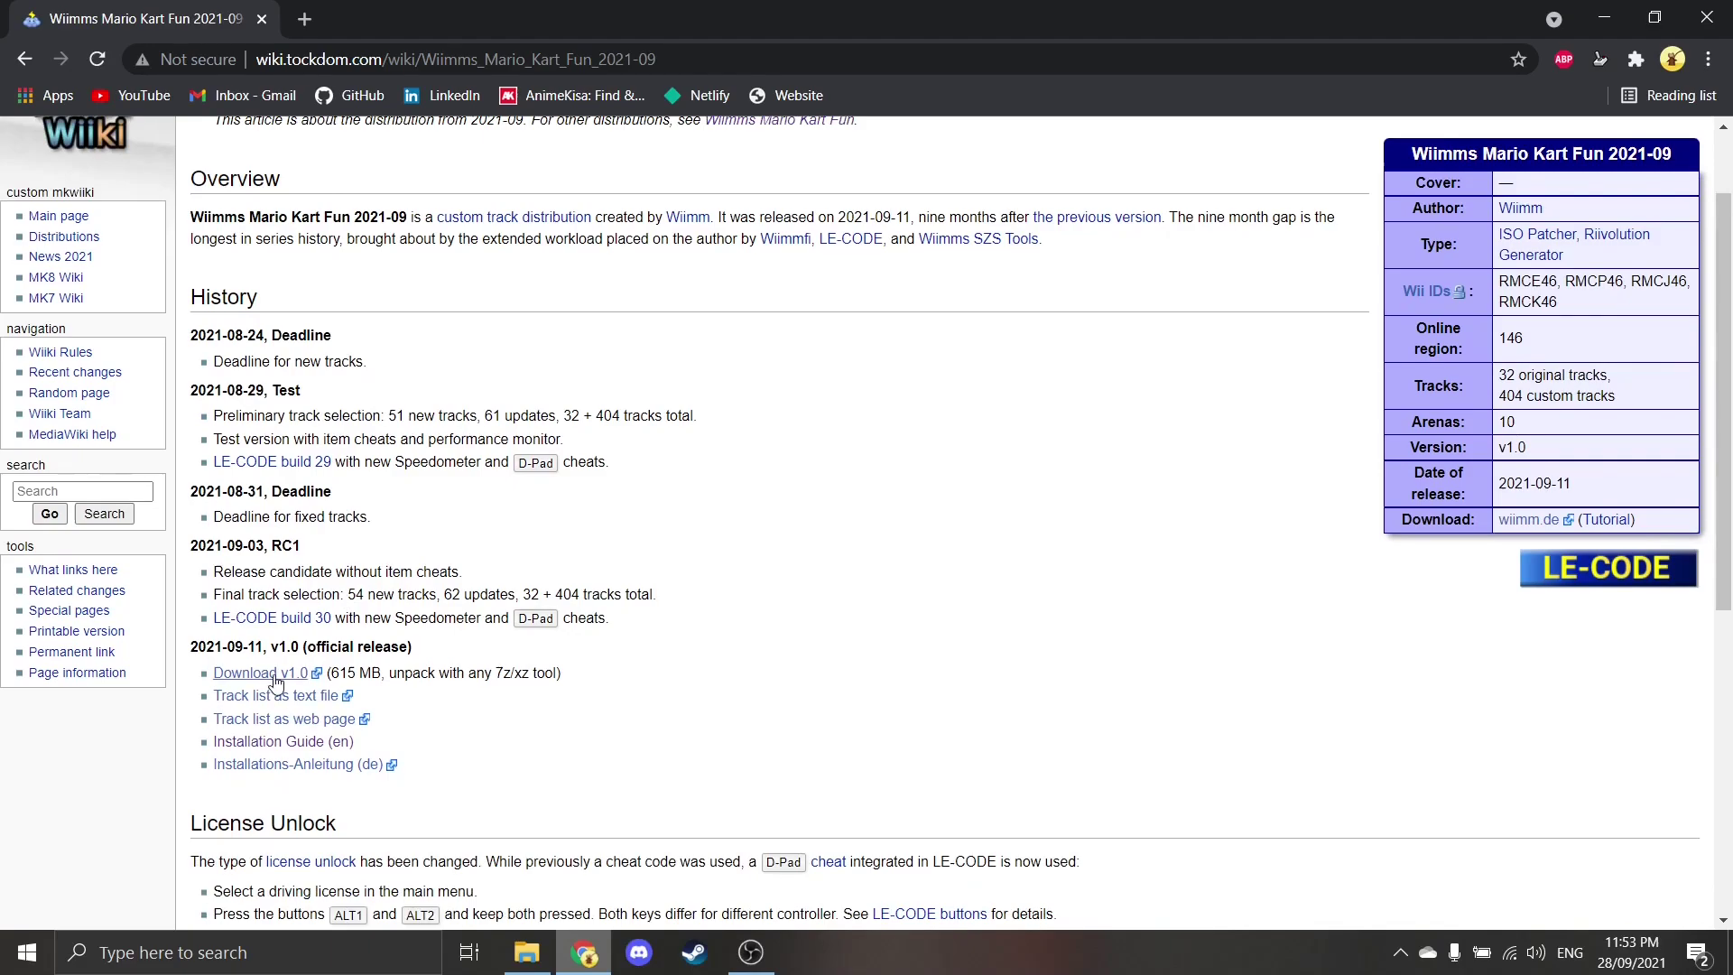
scroll(693, 587, "up", 1)
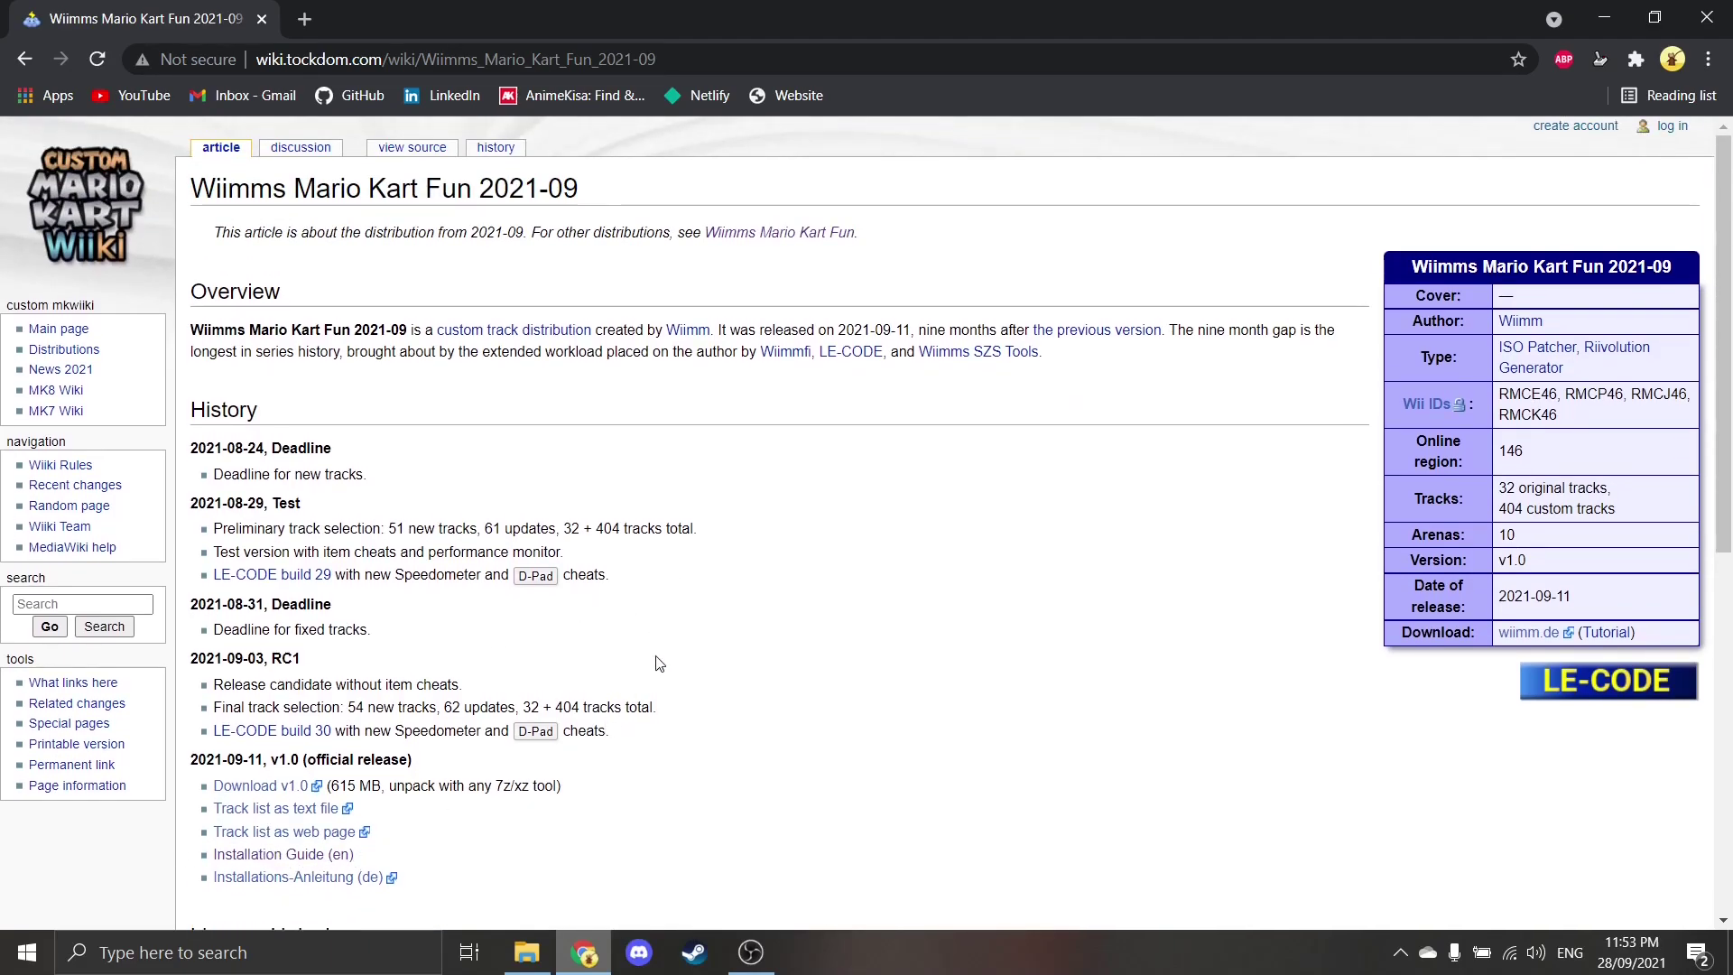
- Examine the contents of the mkw-fun-2021-09.v1 folder and the Mario Kart Wii (USA).wbfs file in File Explorer's tutorial folder
left_click(526, 952)
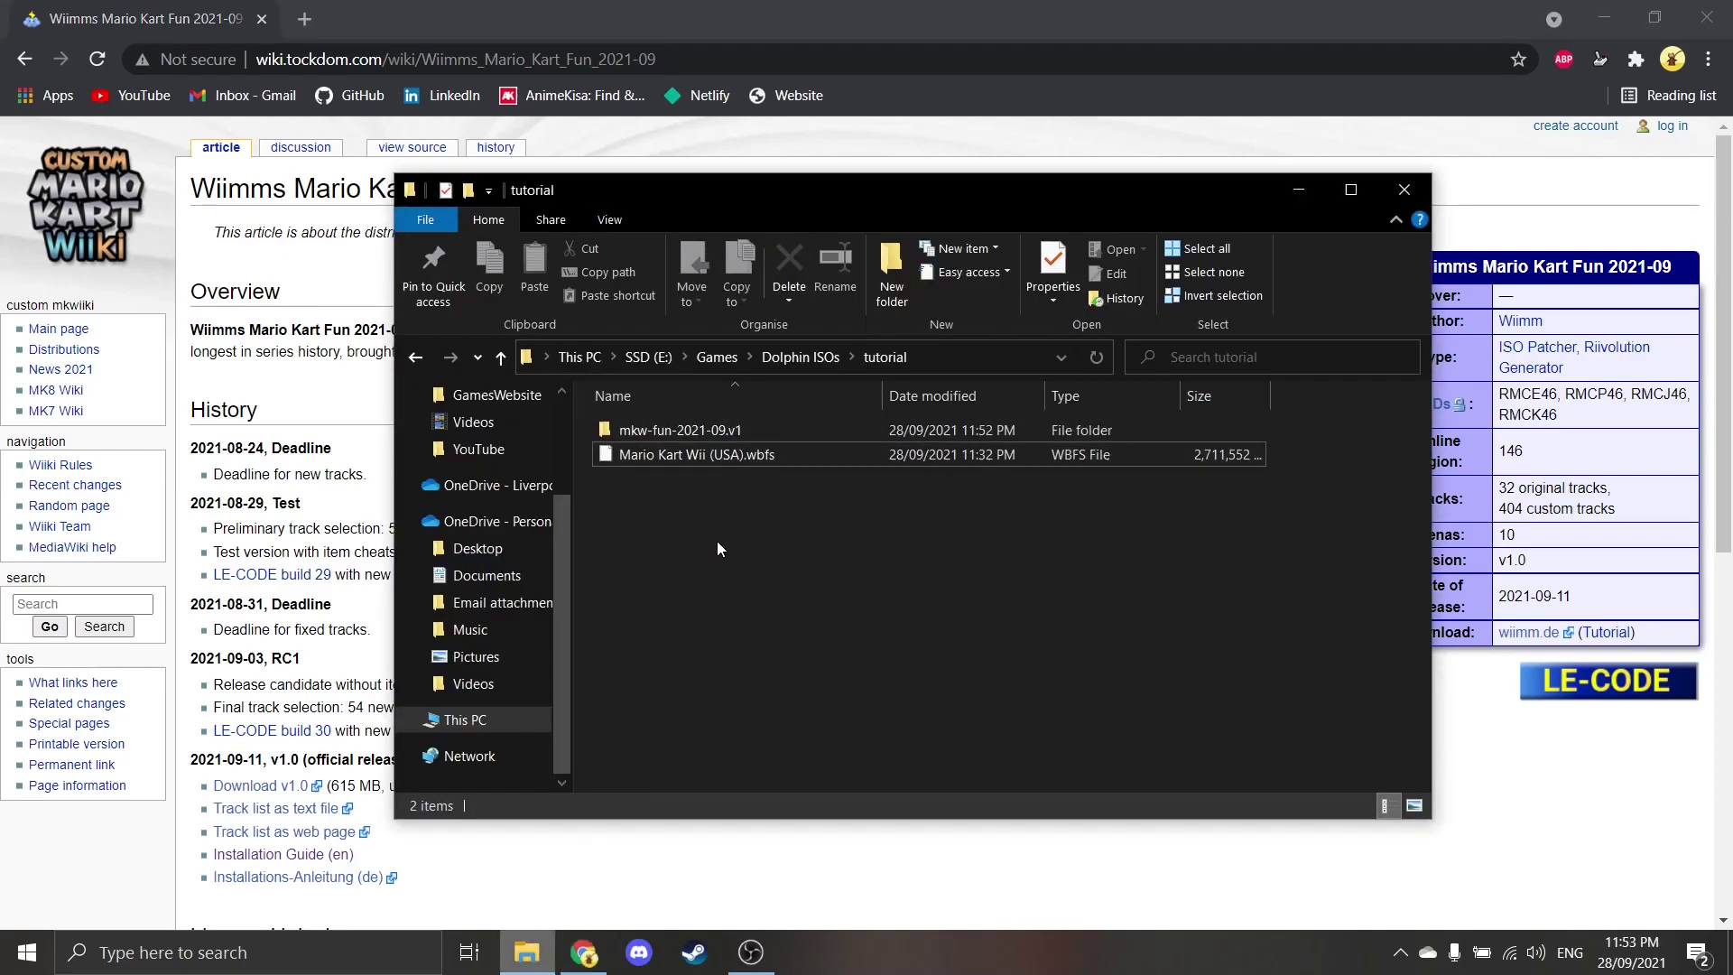
double_click(735, 431)
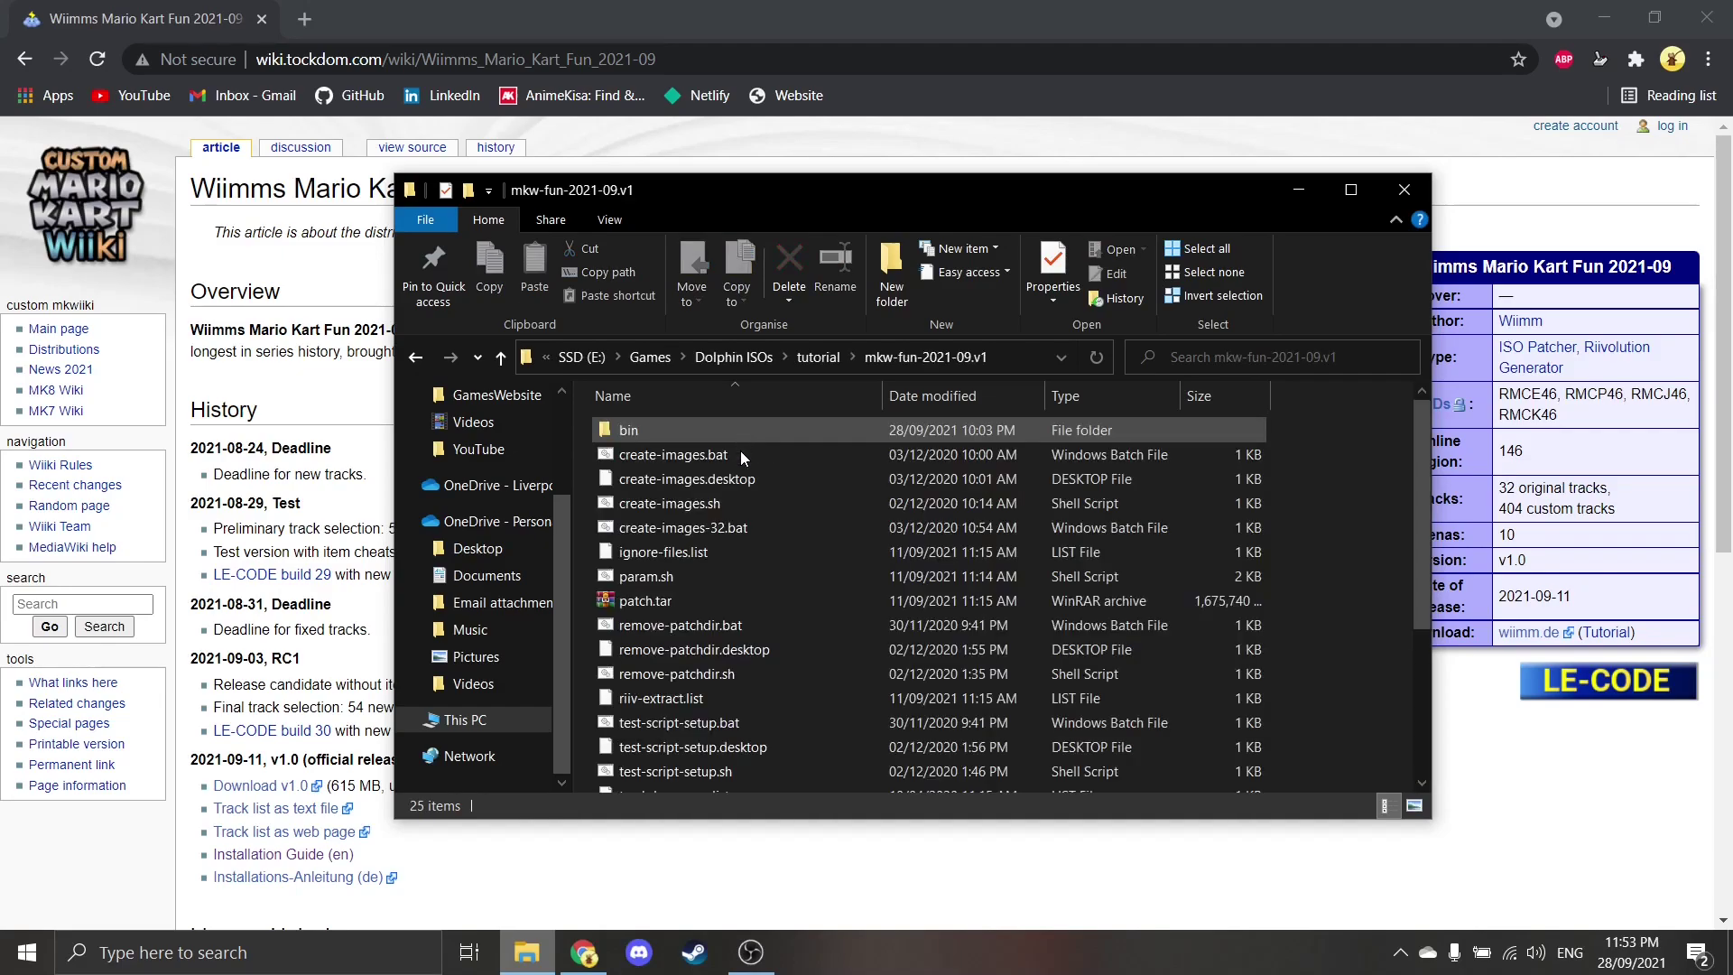
scroll(741, 595, "down", 3)
scroll(712, 625, "up", 3)
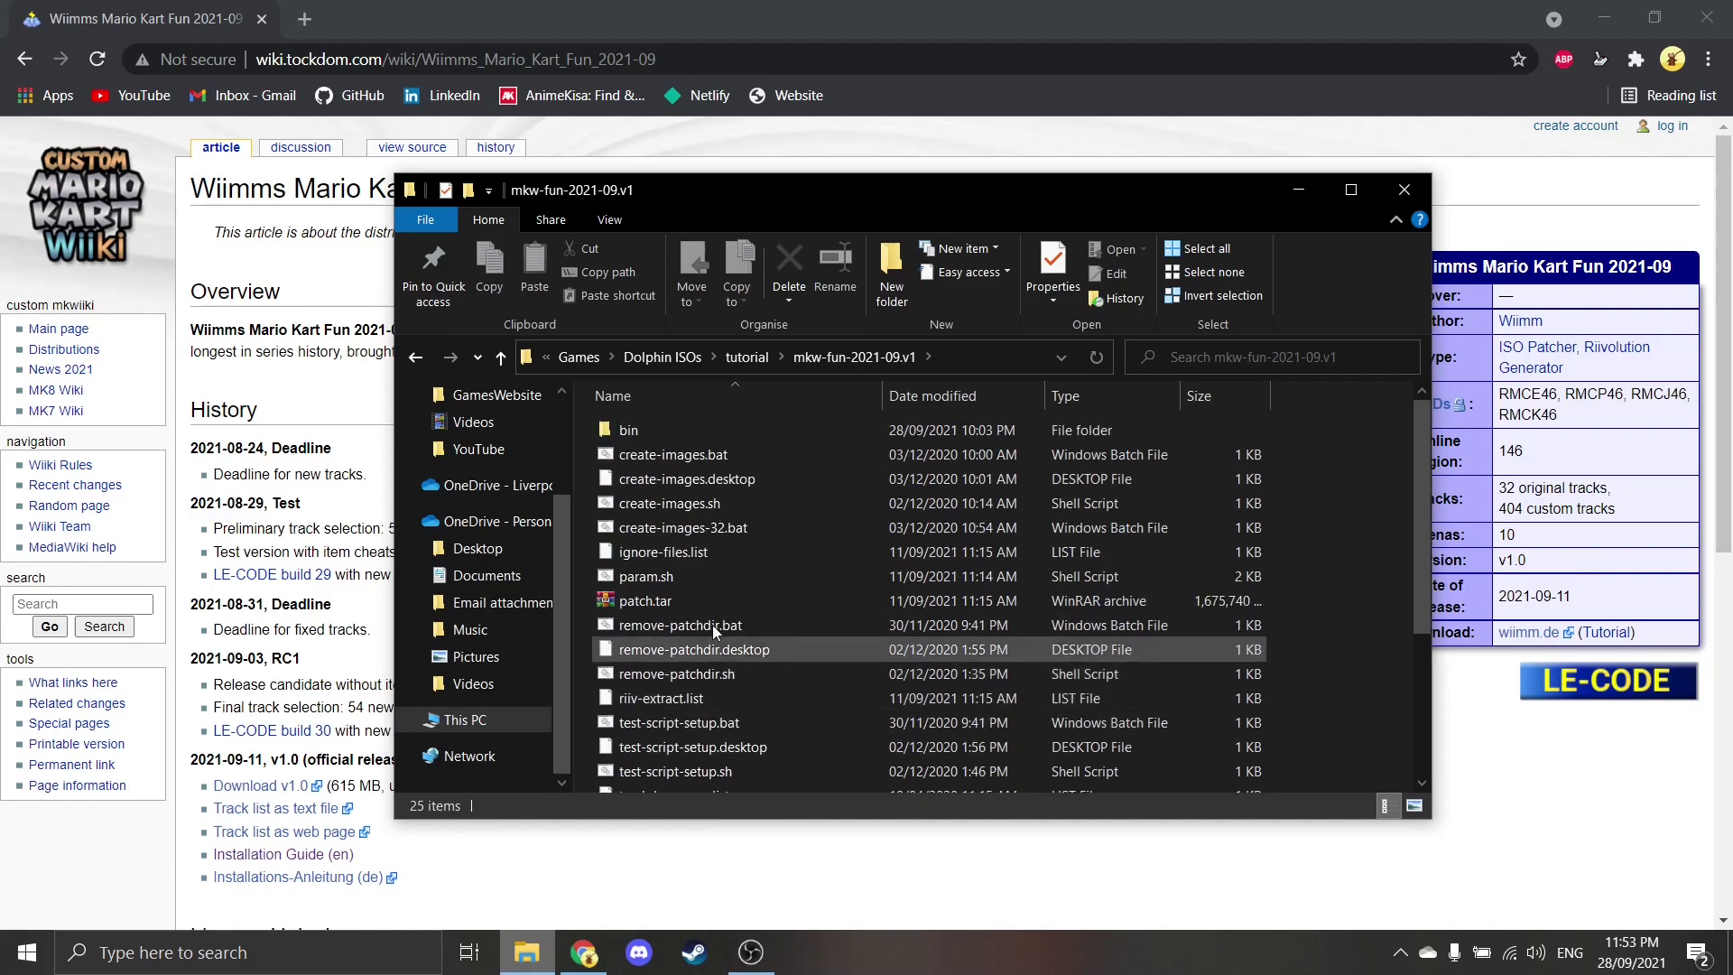
left_click(746, 357)
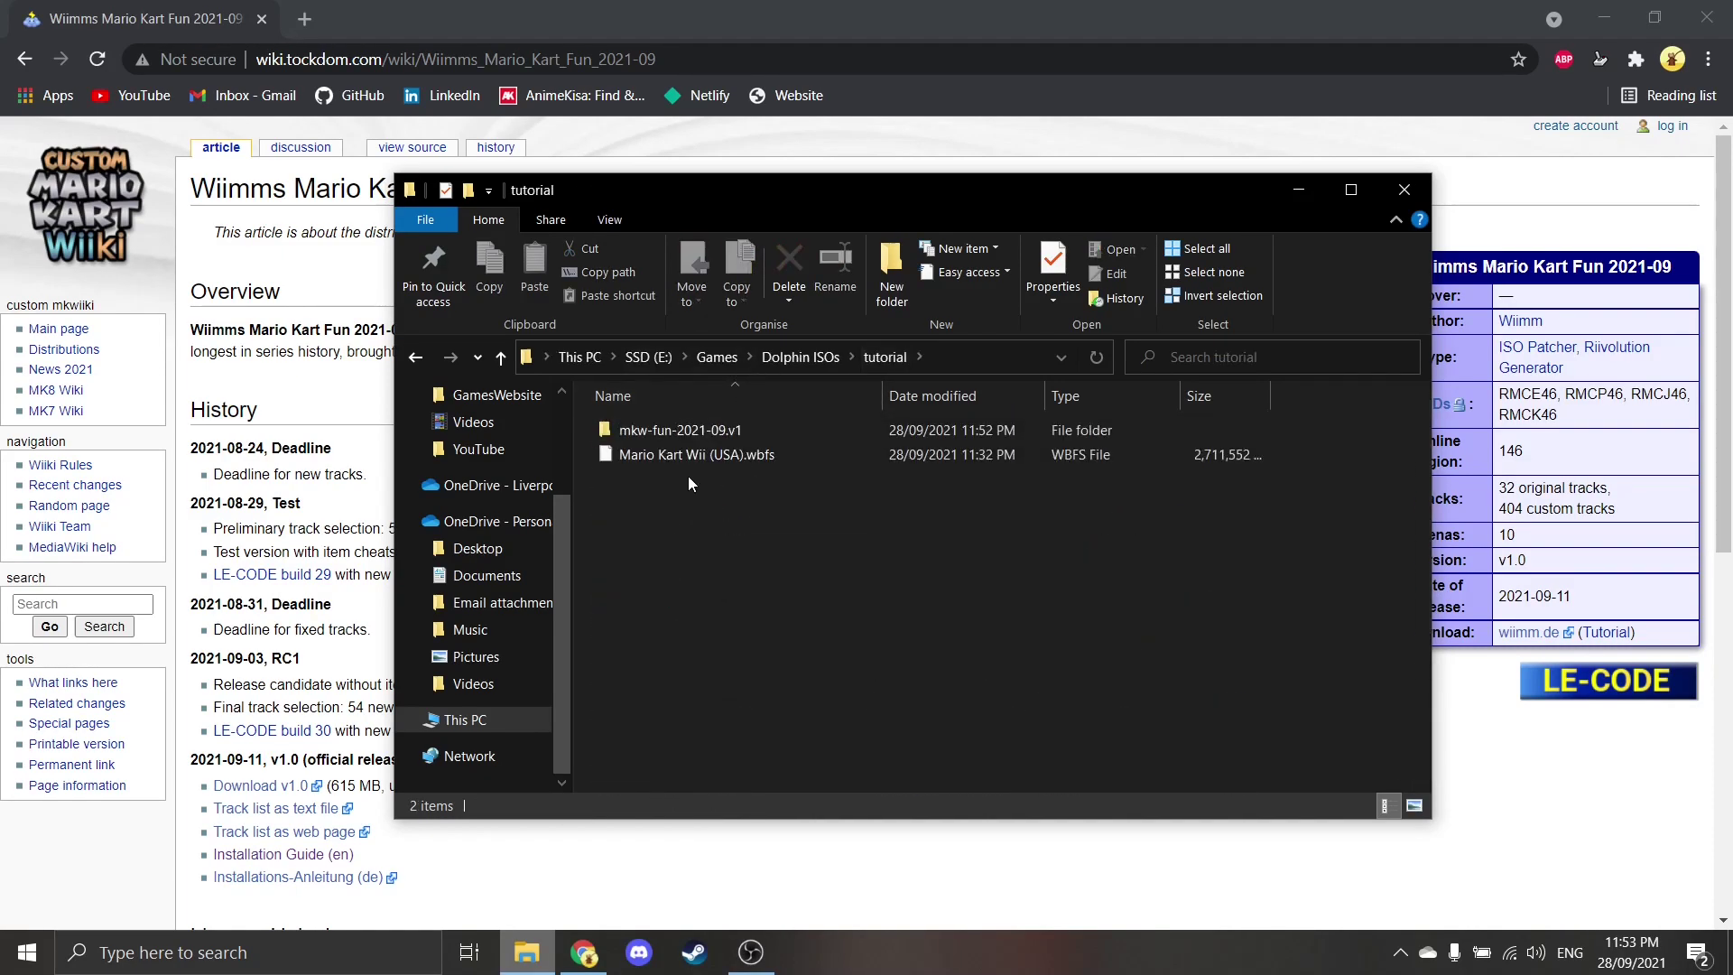
left_click(776, 455)
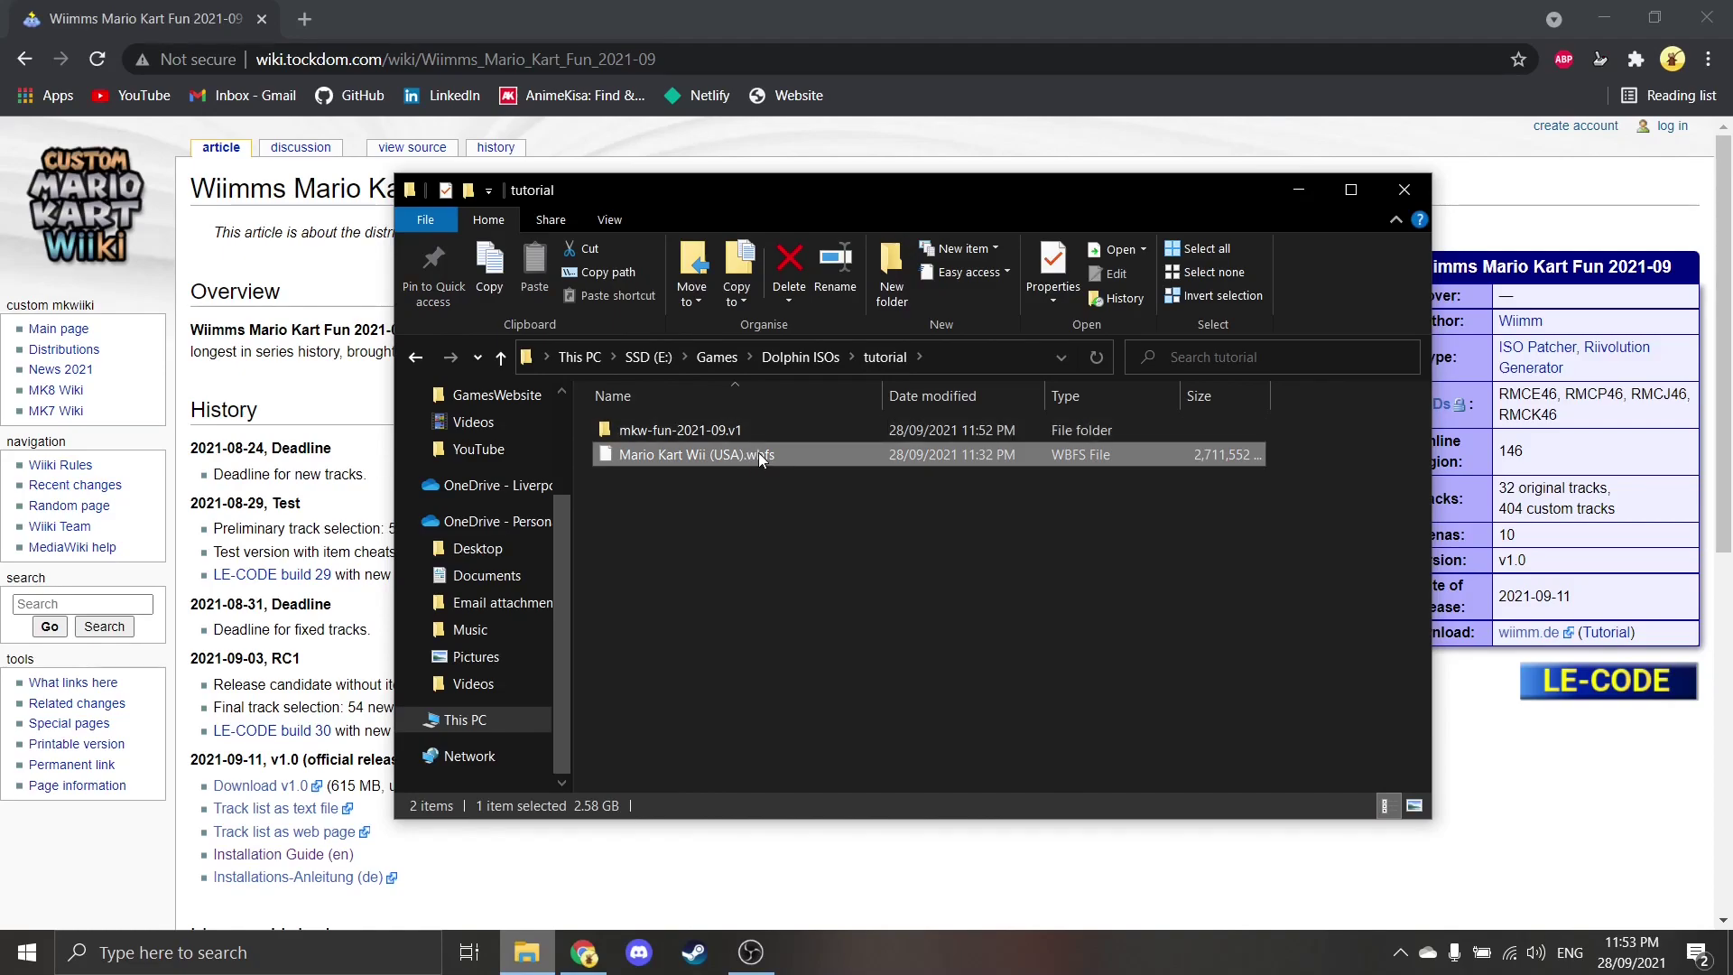
left_click_drag(775, 452, 737, 446)
left_click(612, 526)
left_click(381, 458)
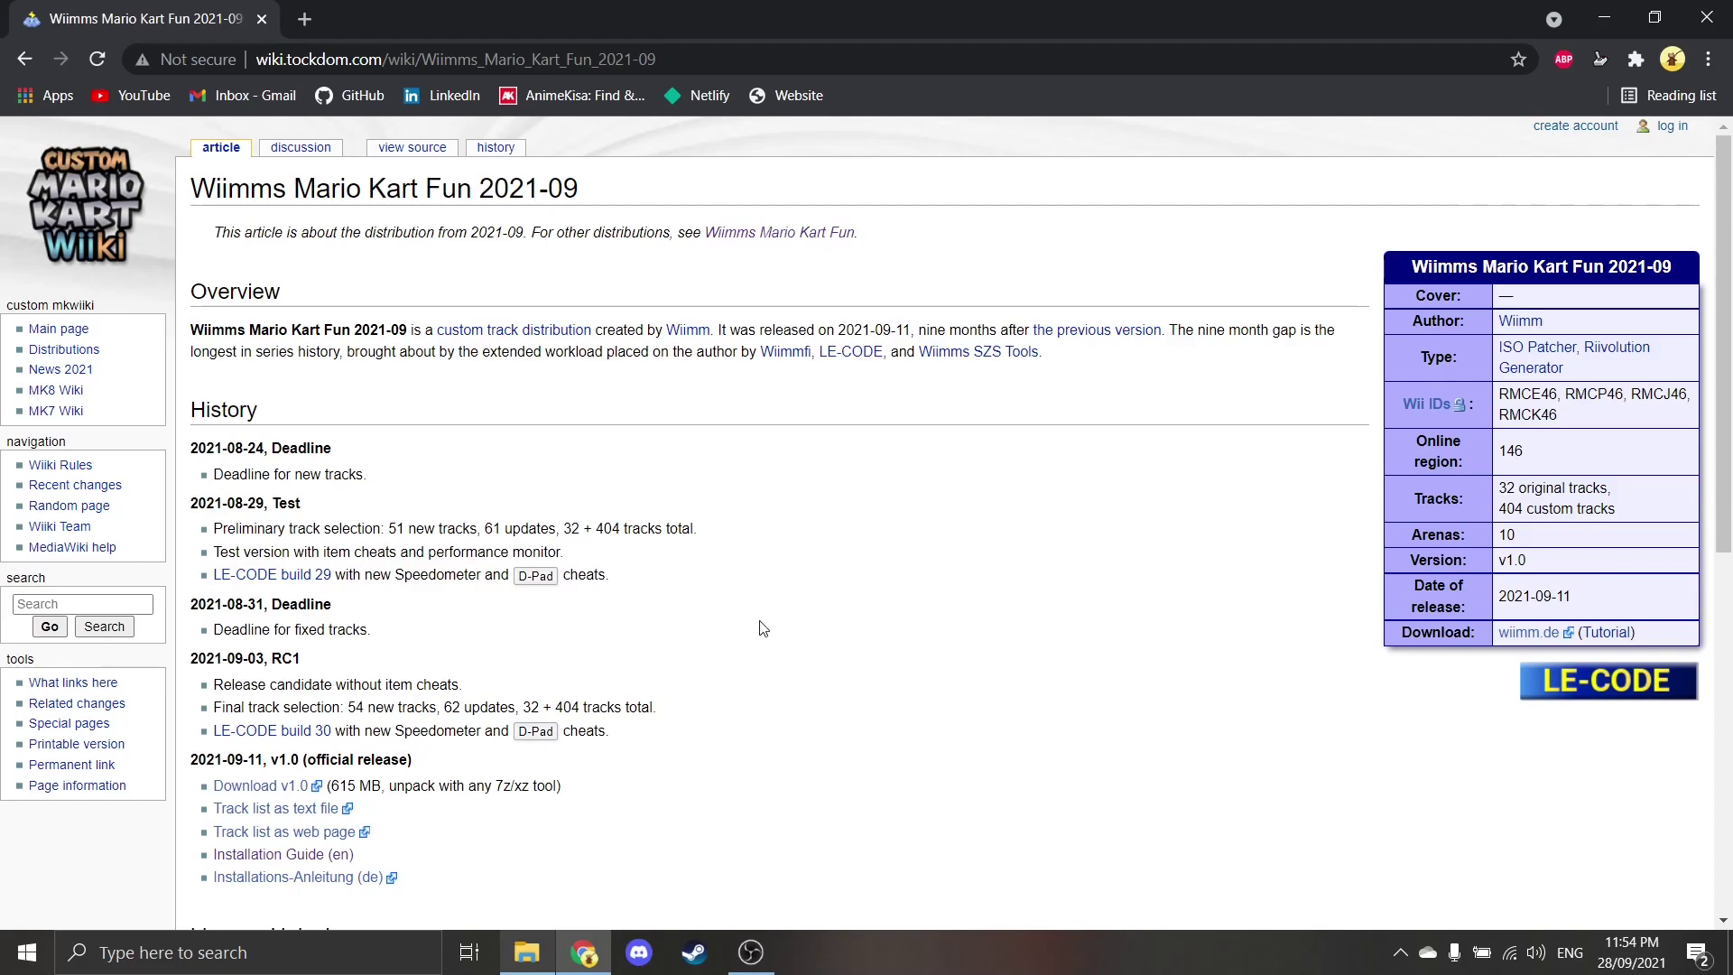
- Open the English Installation Guide from the 2021-09 page and read the supported image formats under Requirements
scroll(607, 648, "down", 1)
scroll(606, 648, "down", 4)
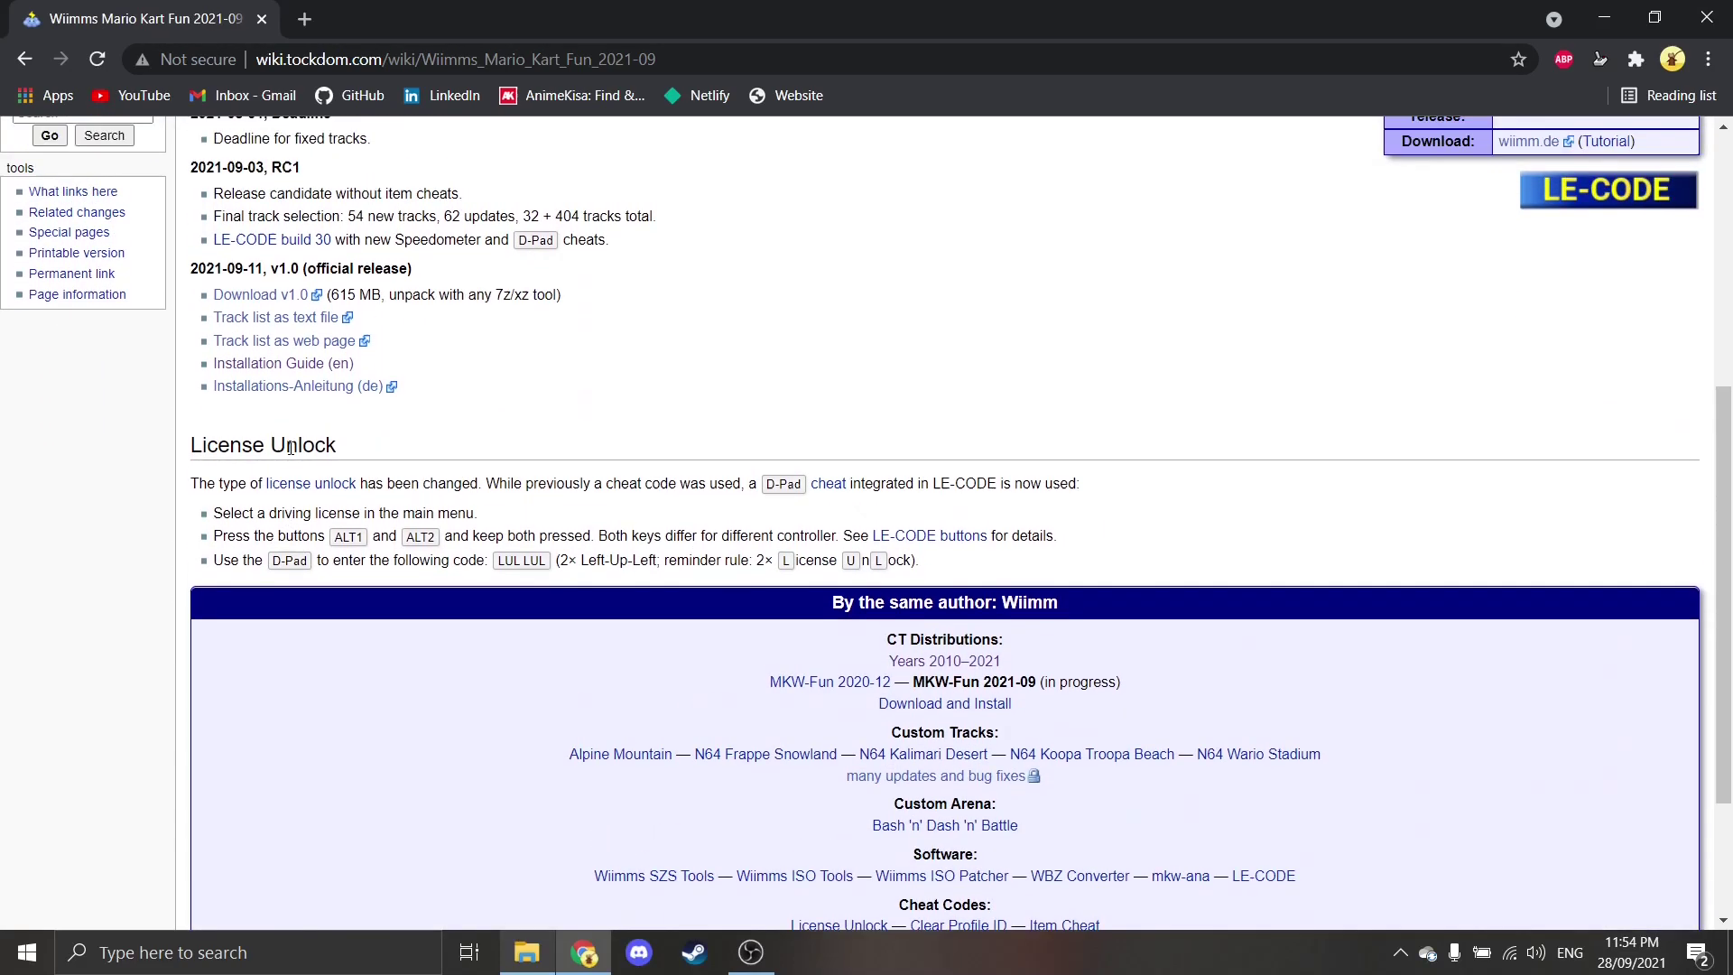
left_click(267, 403)
scroll(531, 508, "down", 2)
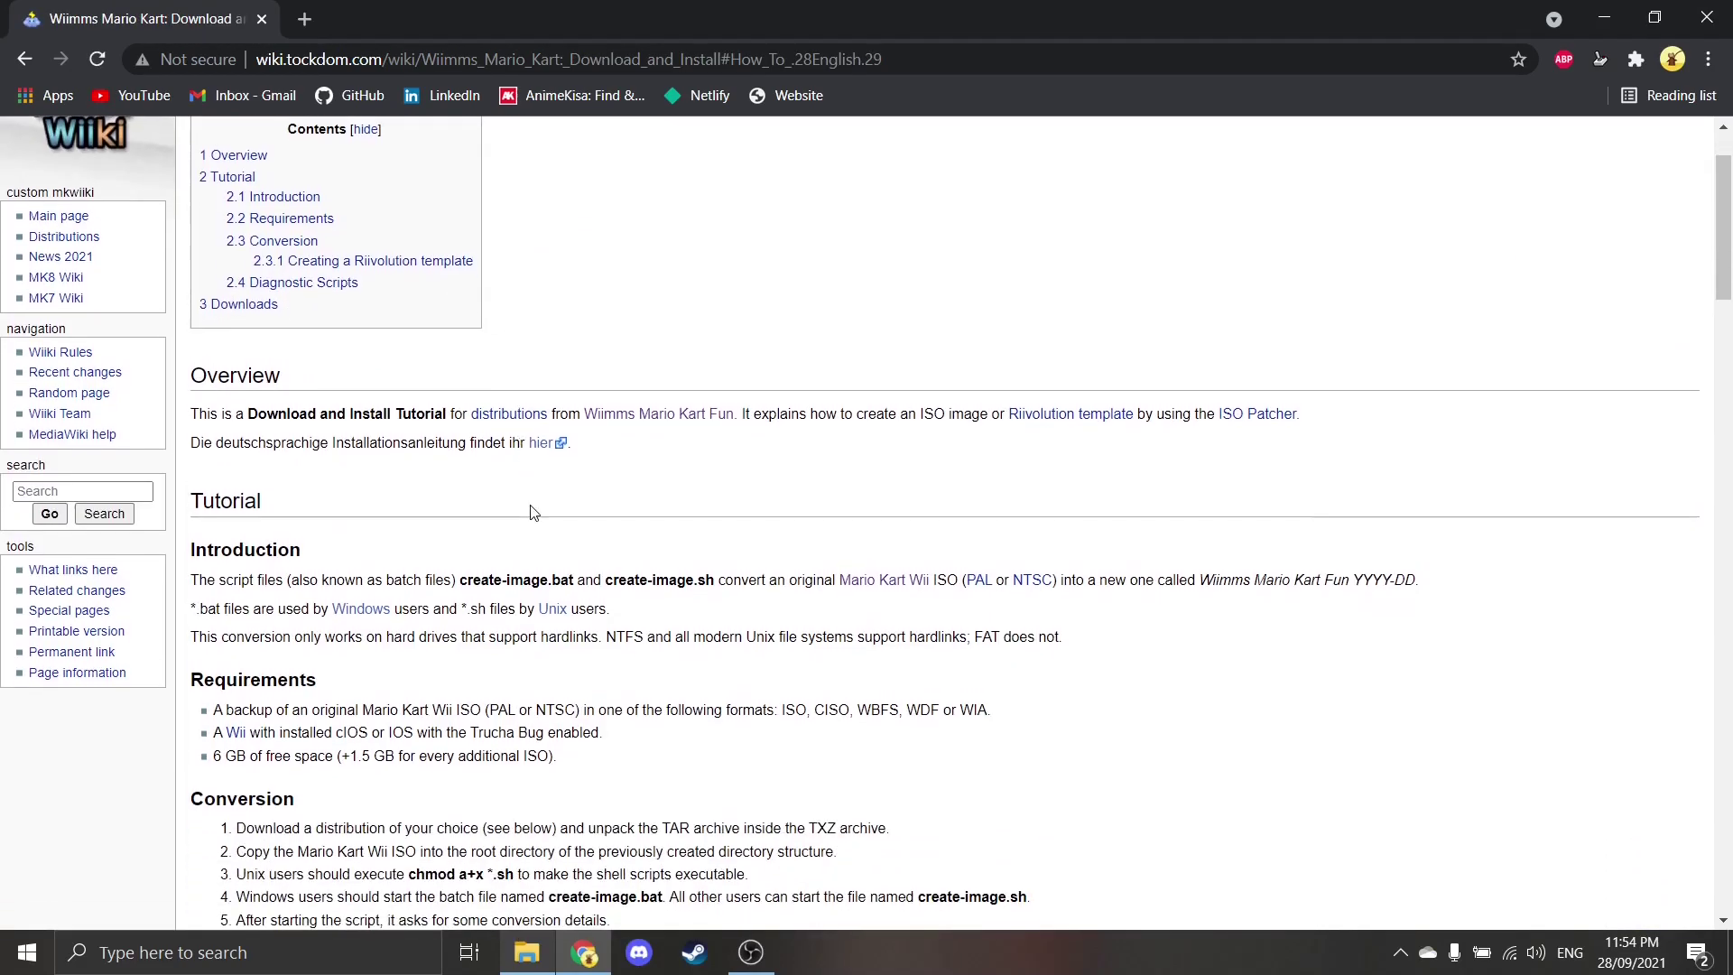
left_click_drag(782, 597, 1029, 598)
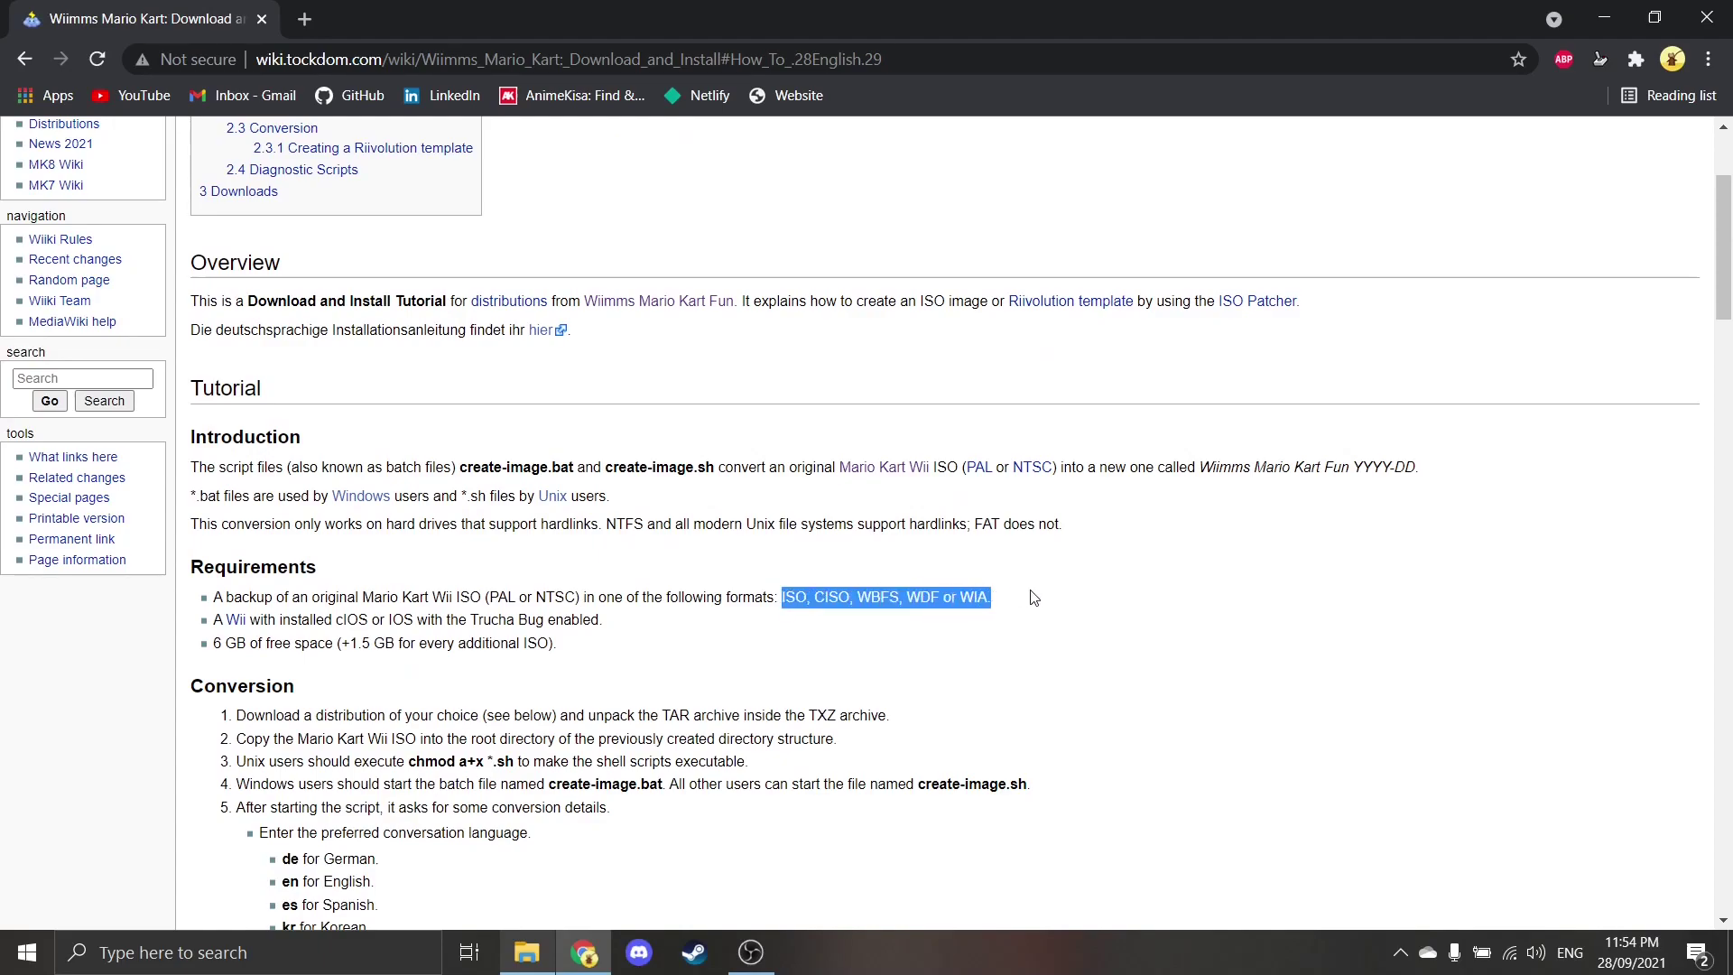
left_click(1029, 600)
left_click_drag(782, 603, 1038, 605)
left_click(1038, 605)
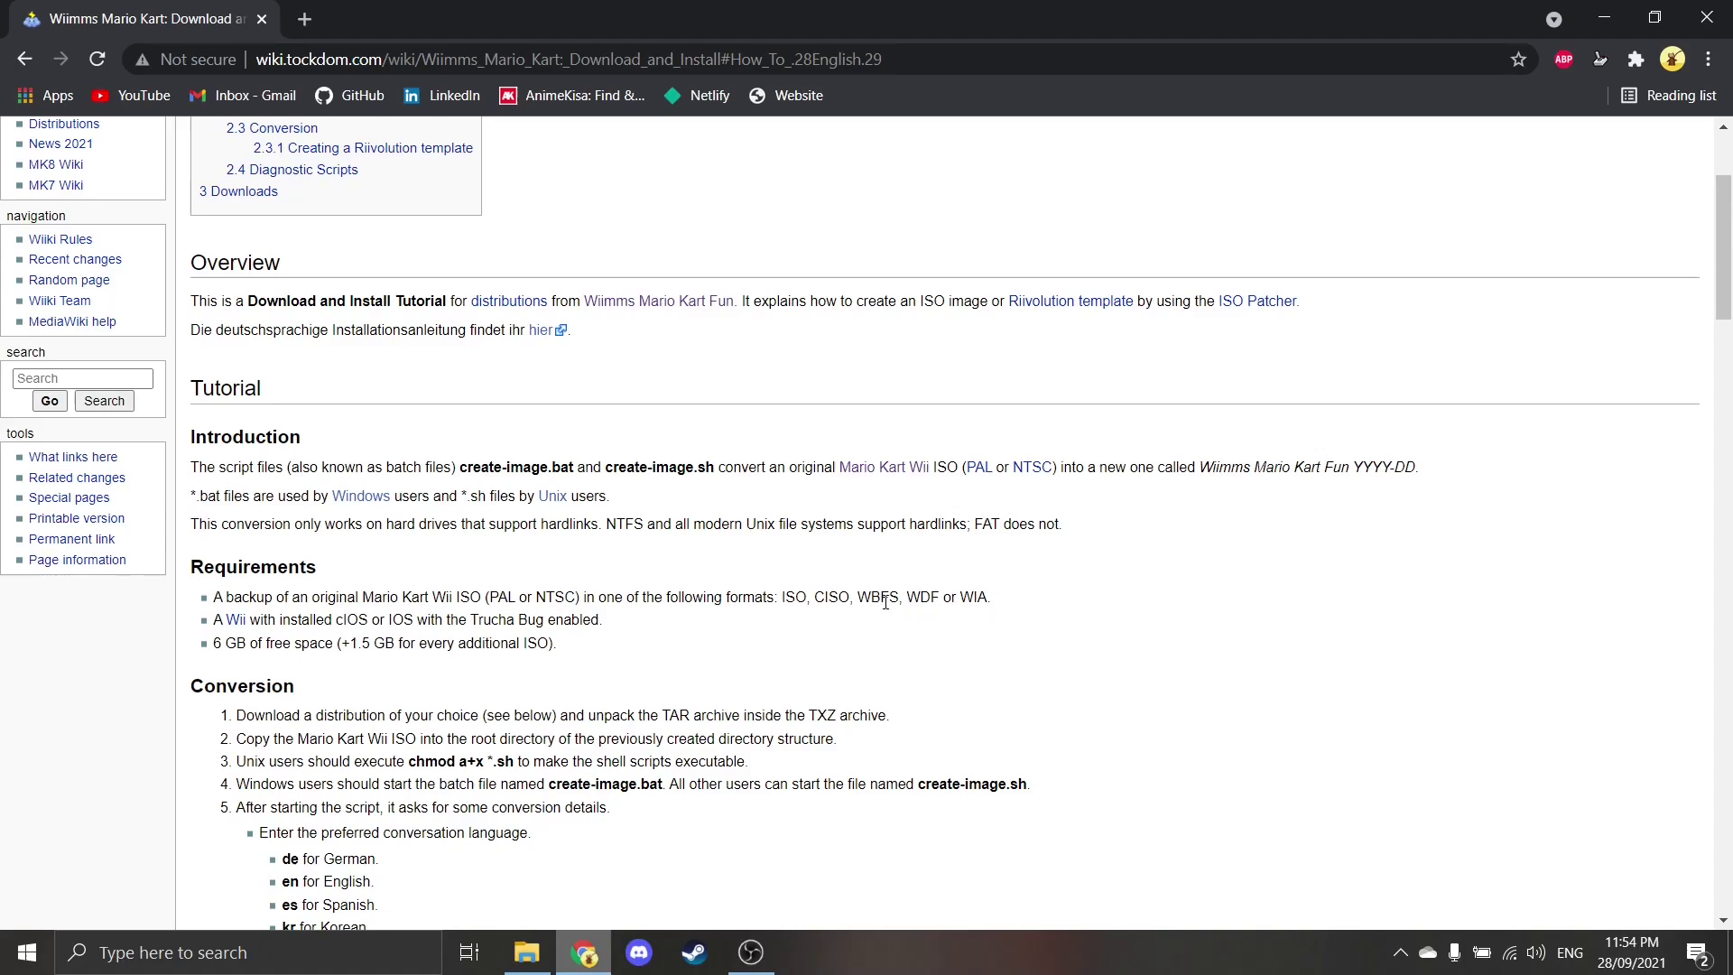
- In File Explorer, move Mario Kart Wii (USA).wbfs into the mkw-fun-2021-09.v1 folder and open that folder
left_click(526, 953)
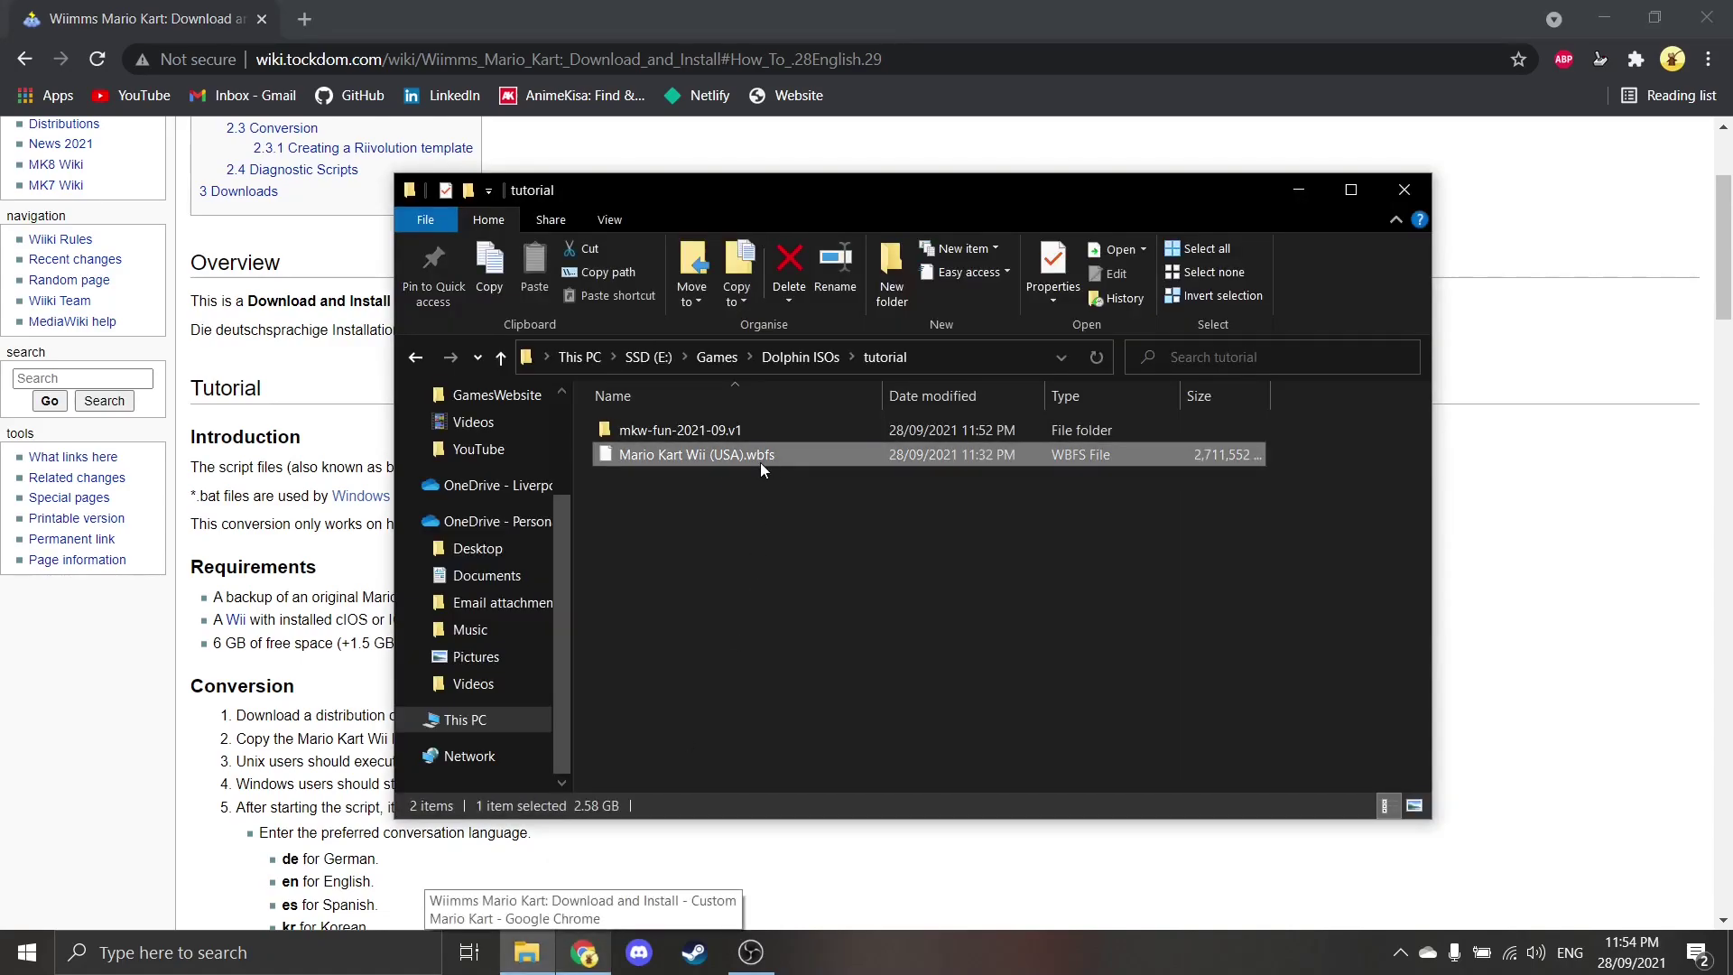
left_click_drag(760, 462, 750, 428)
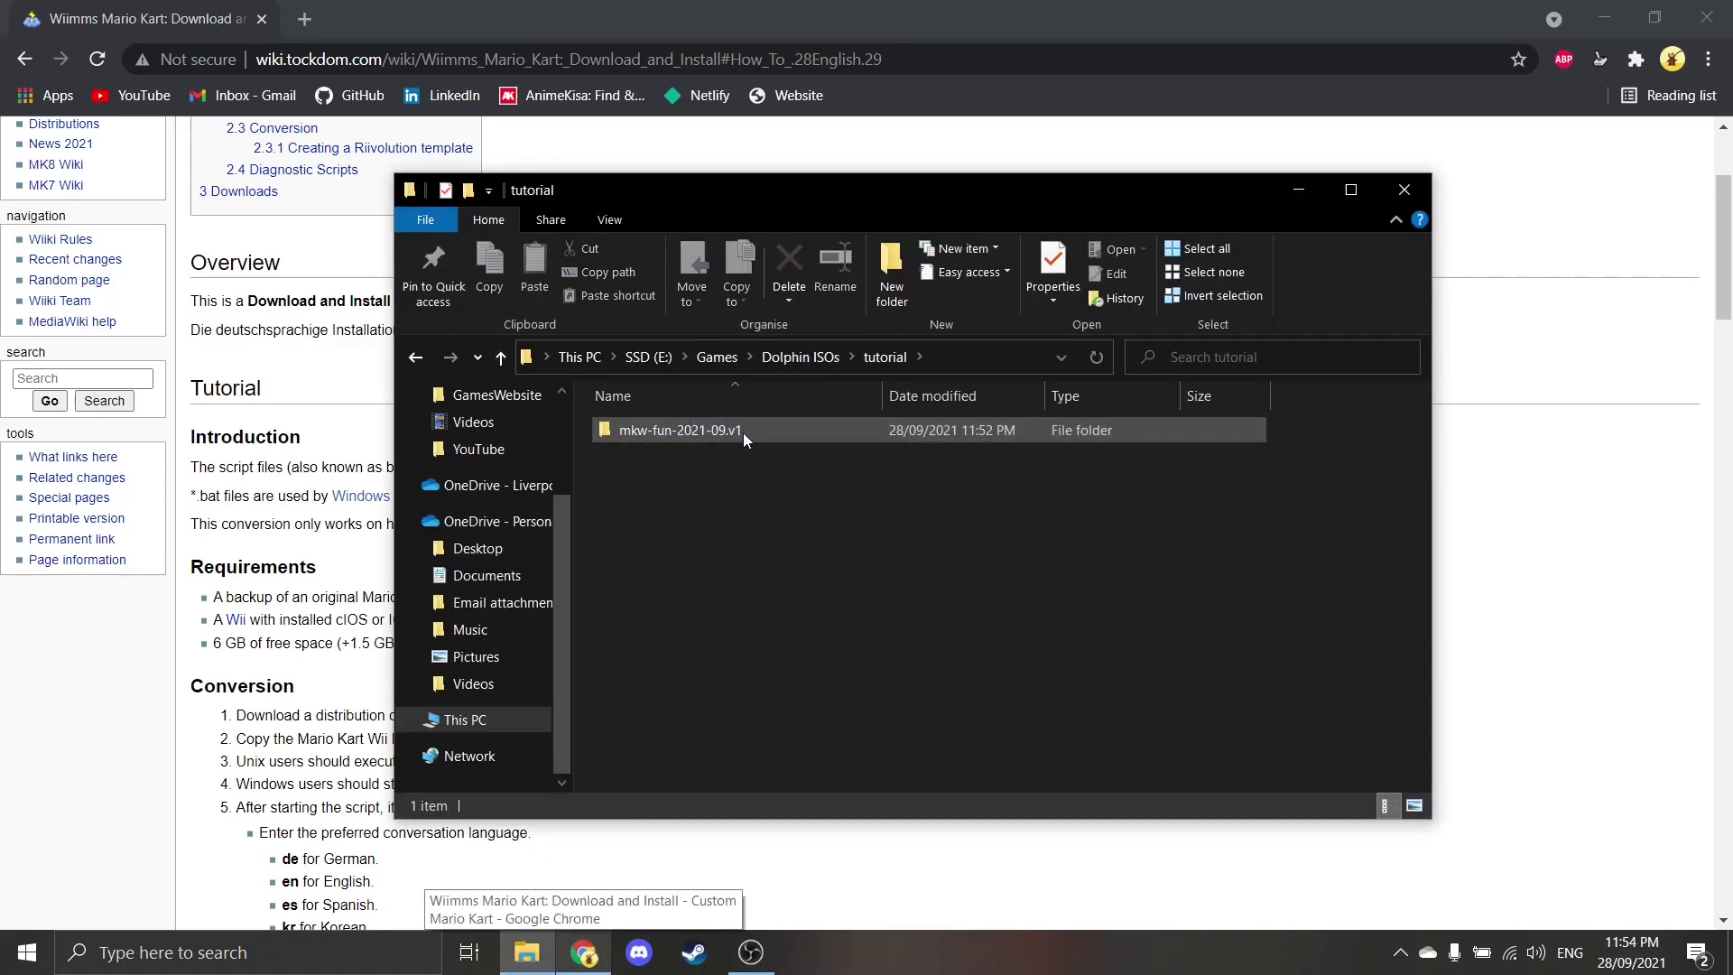
double_click(729, 432)
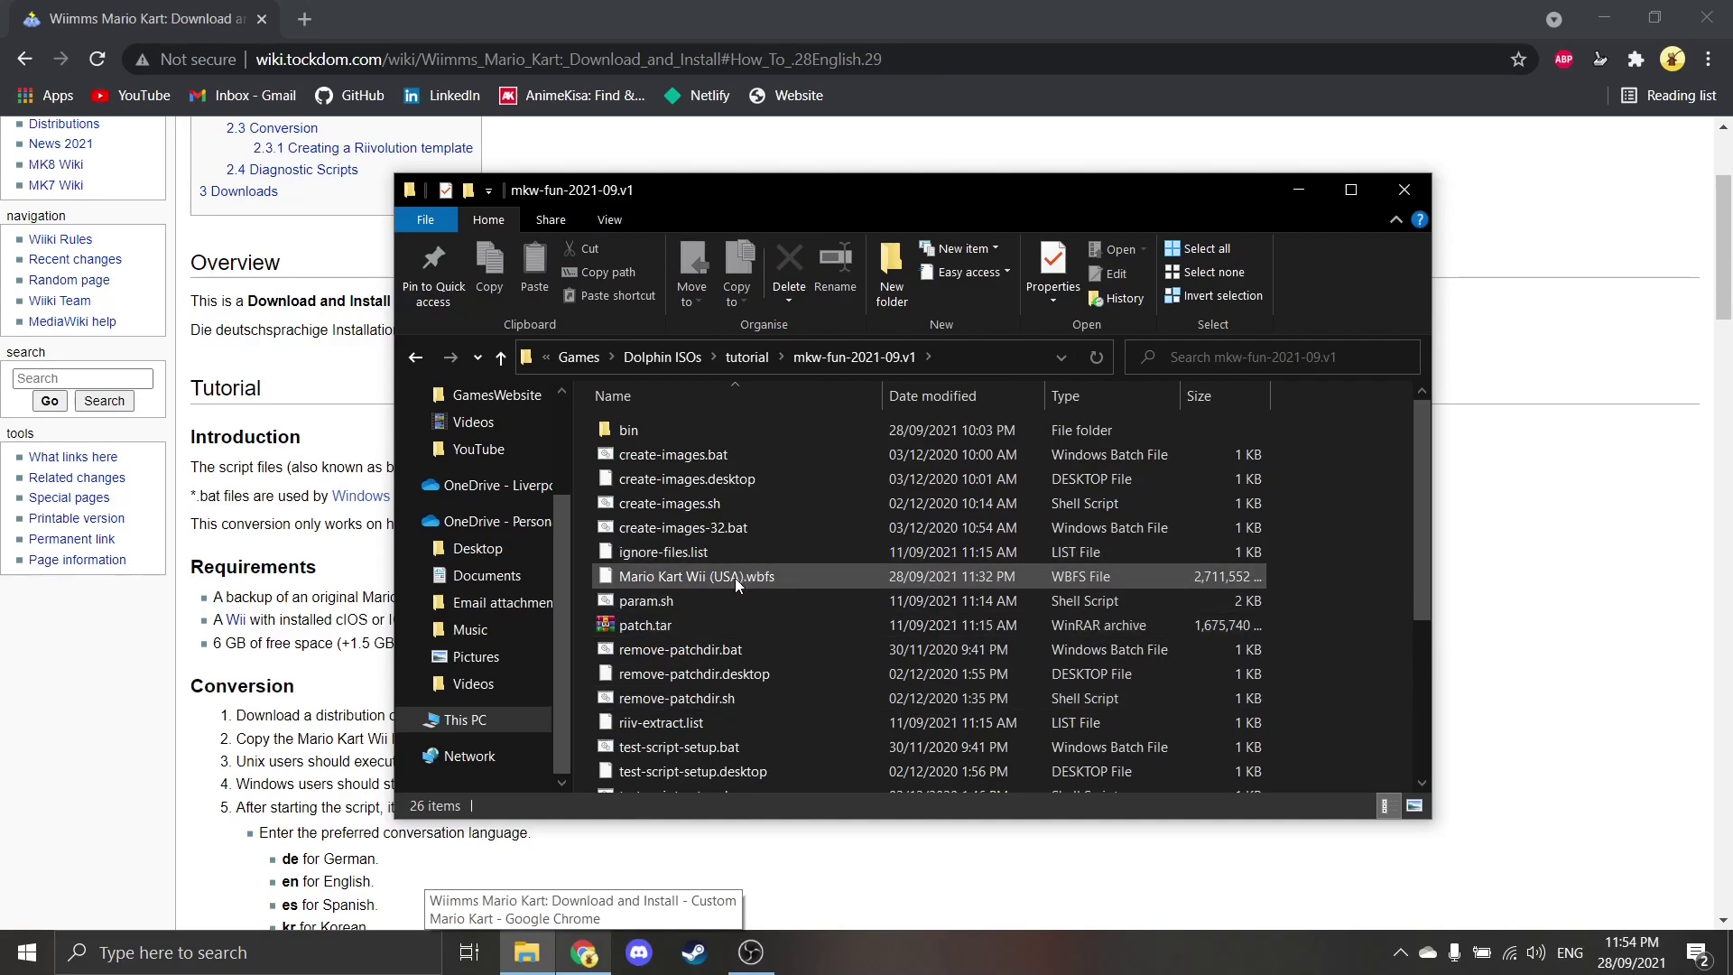
- Run create-images.bat and set the message language to en
left_click(746, 451)
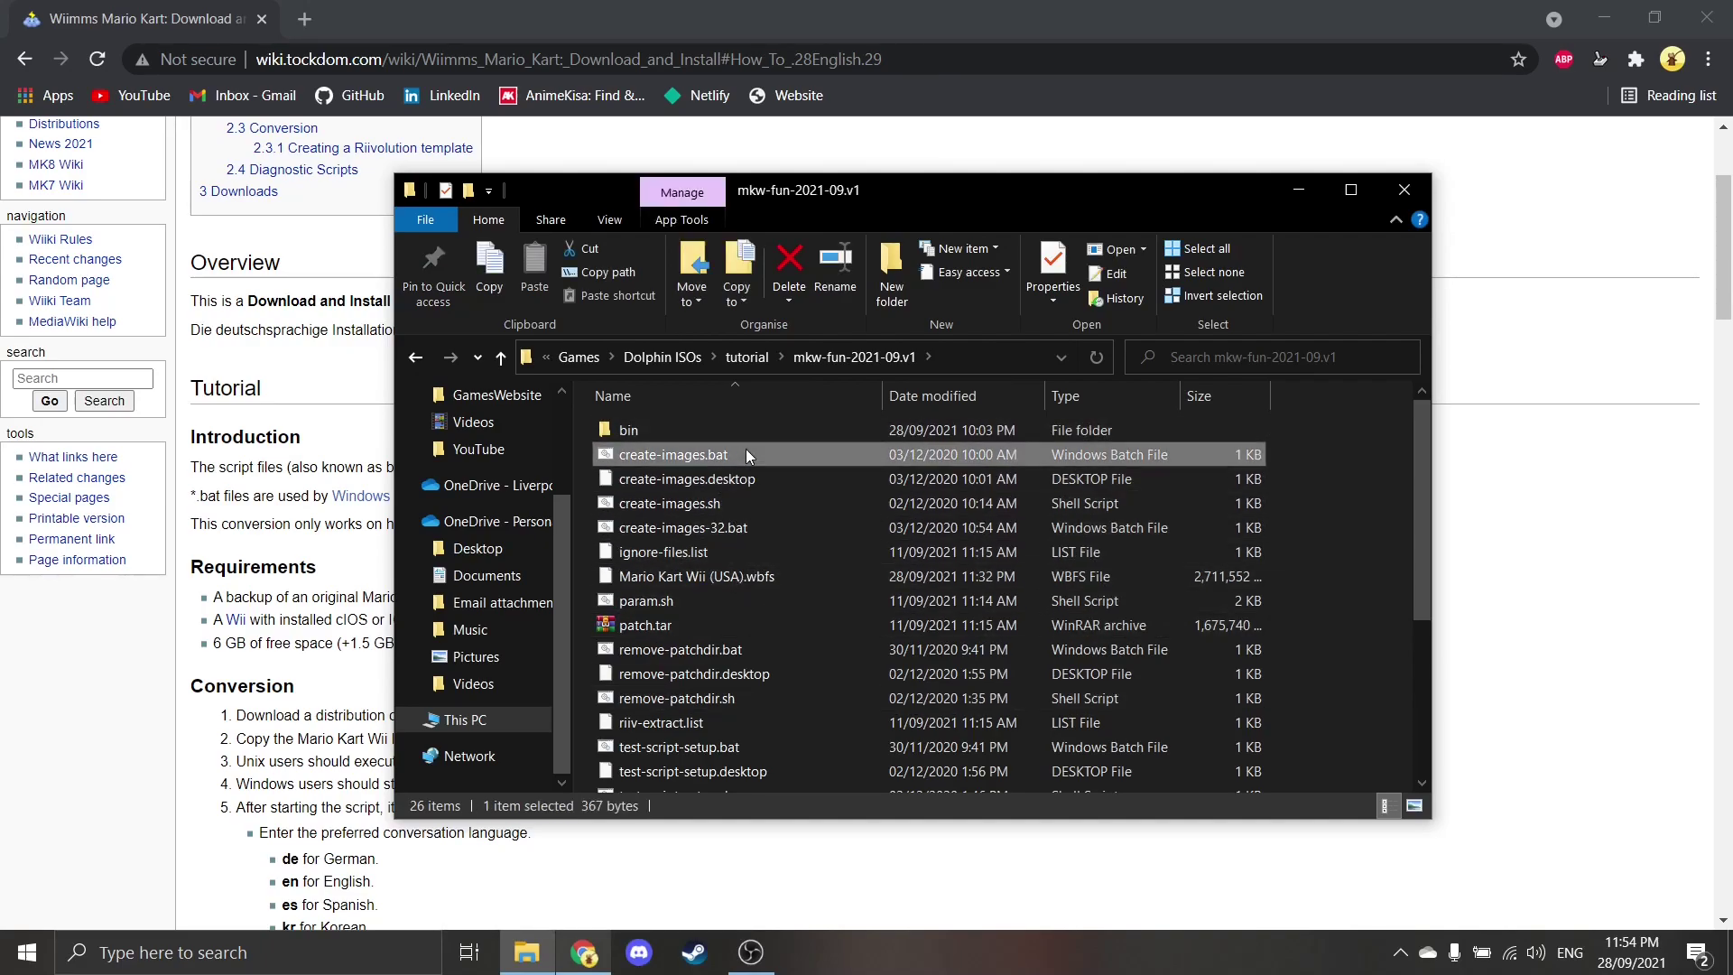
double_click(746, 451)
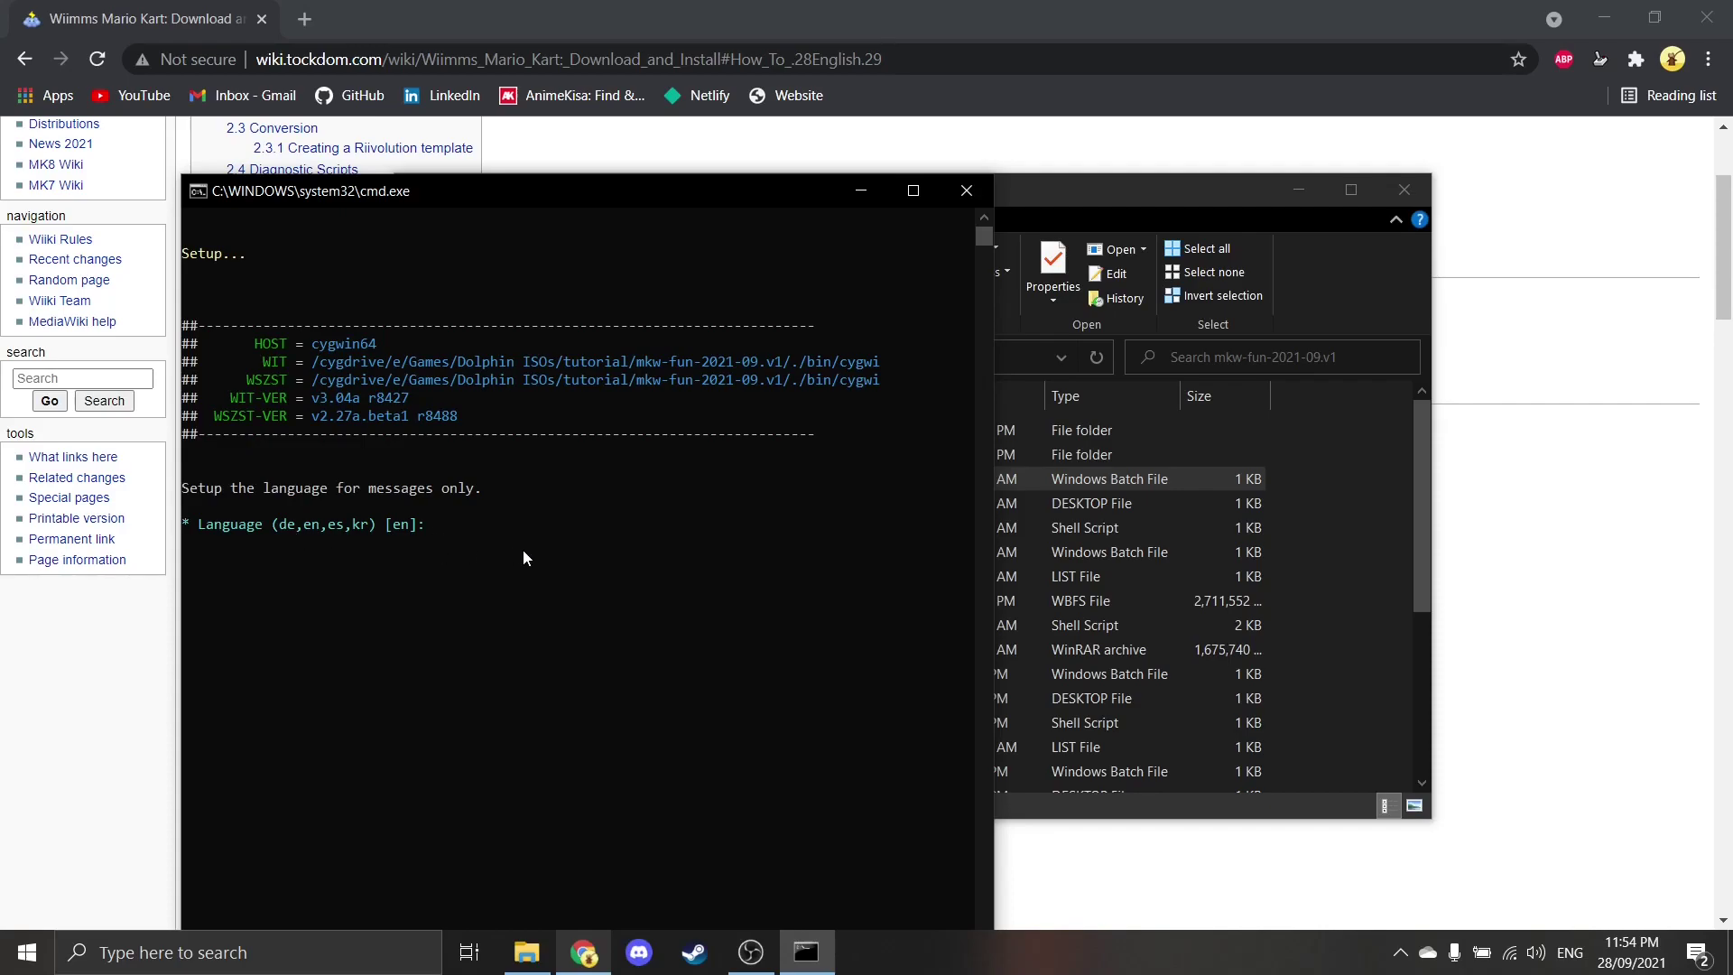
type("em")
key("Return")
type("en")
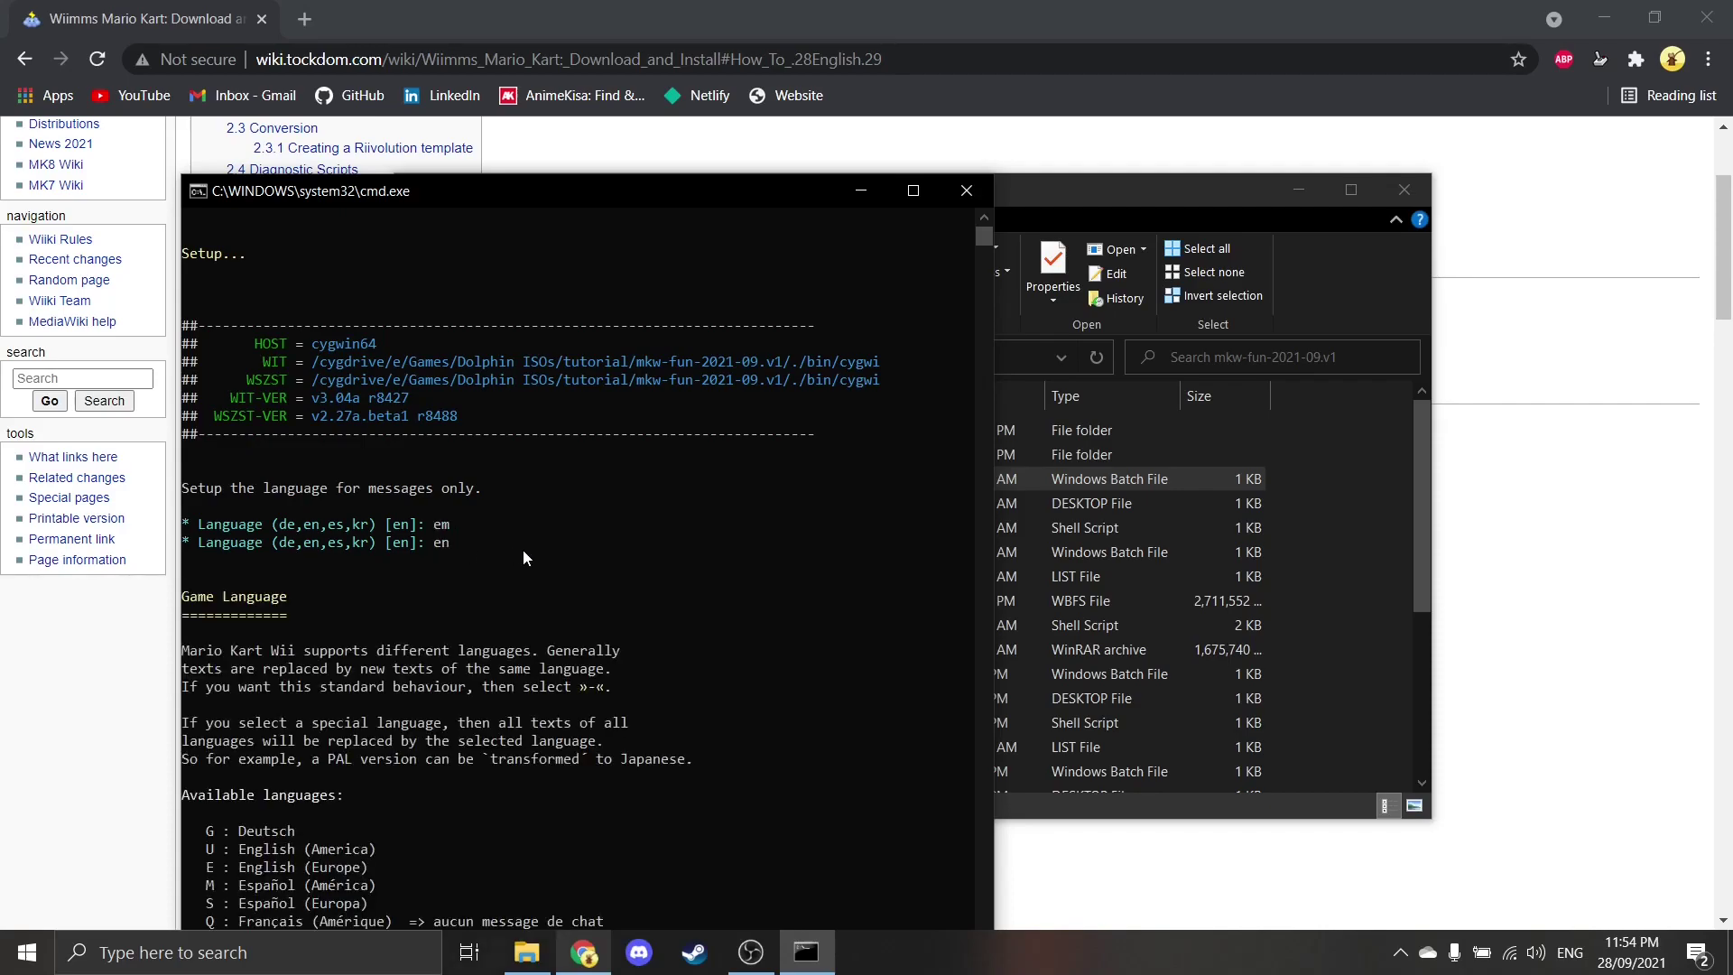
- Set the game language to U and the track-name language to us, with custom track names translated too
left_click_drag(378, 204, 496, 113)
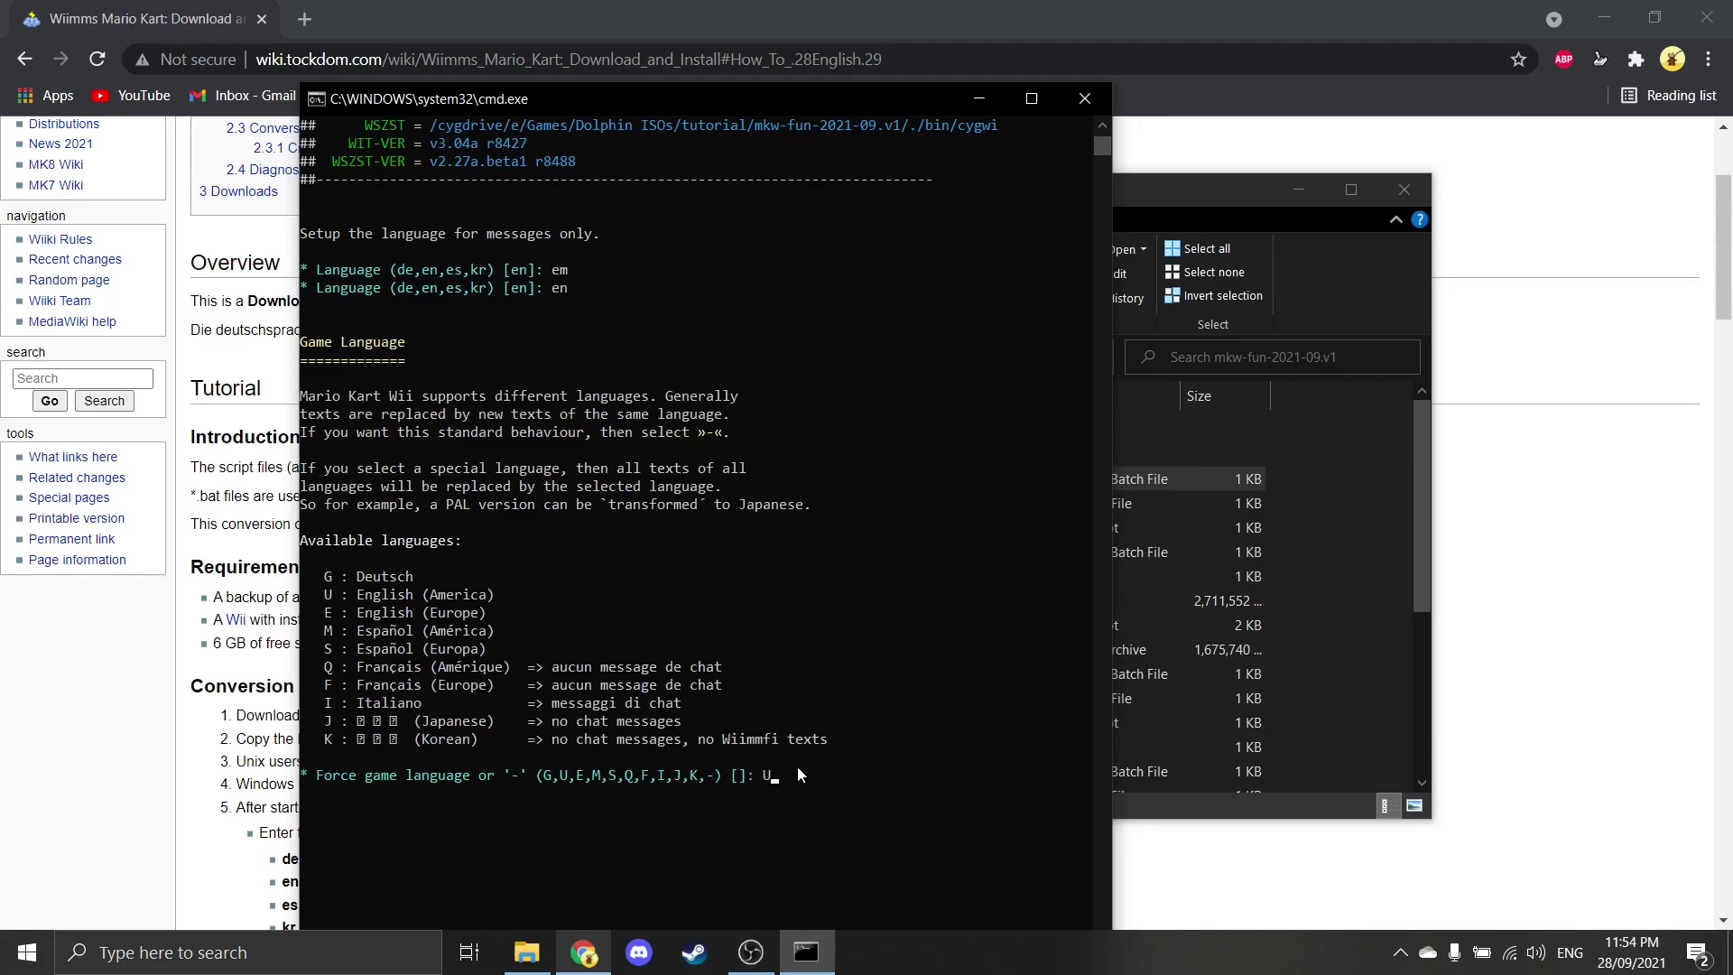
key("Return")
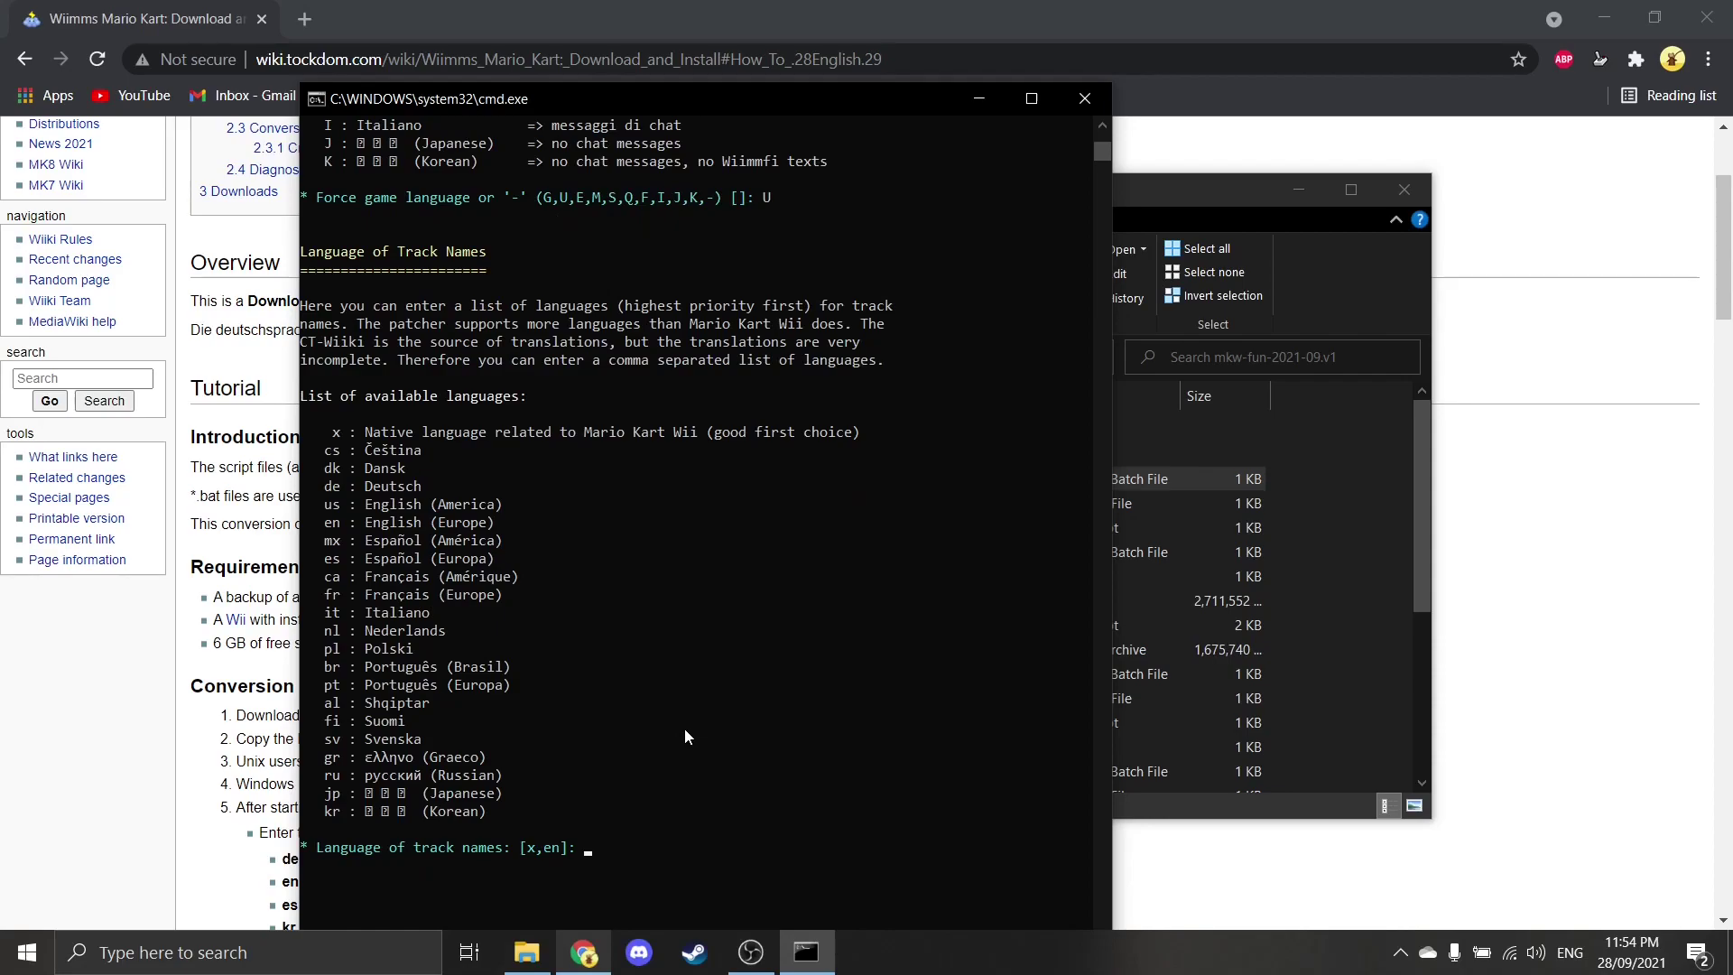
type("us")
key("Return")
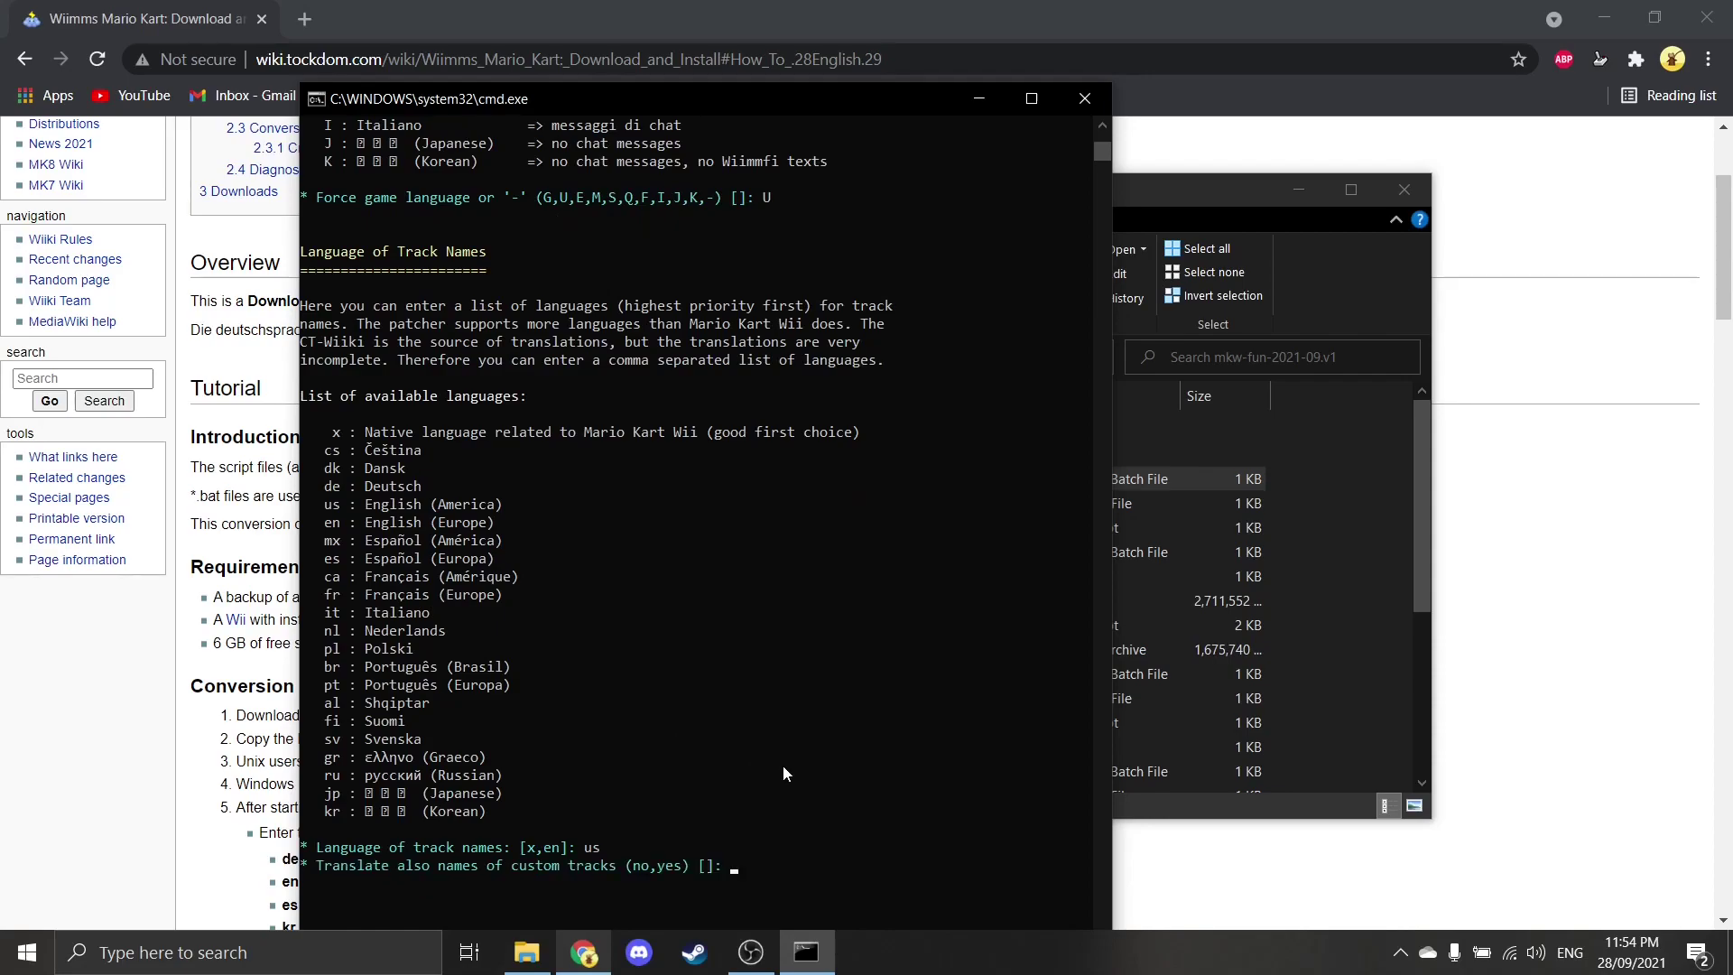
type("yes")
key("Return")
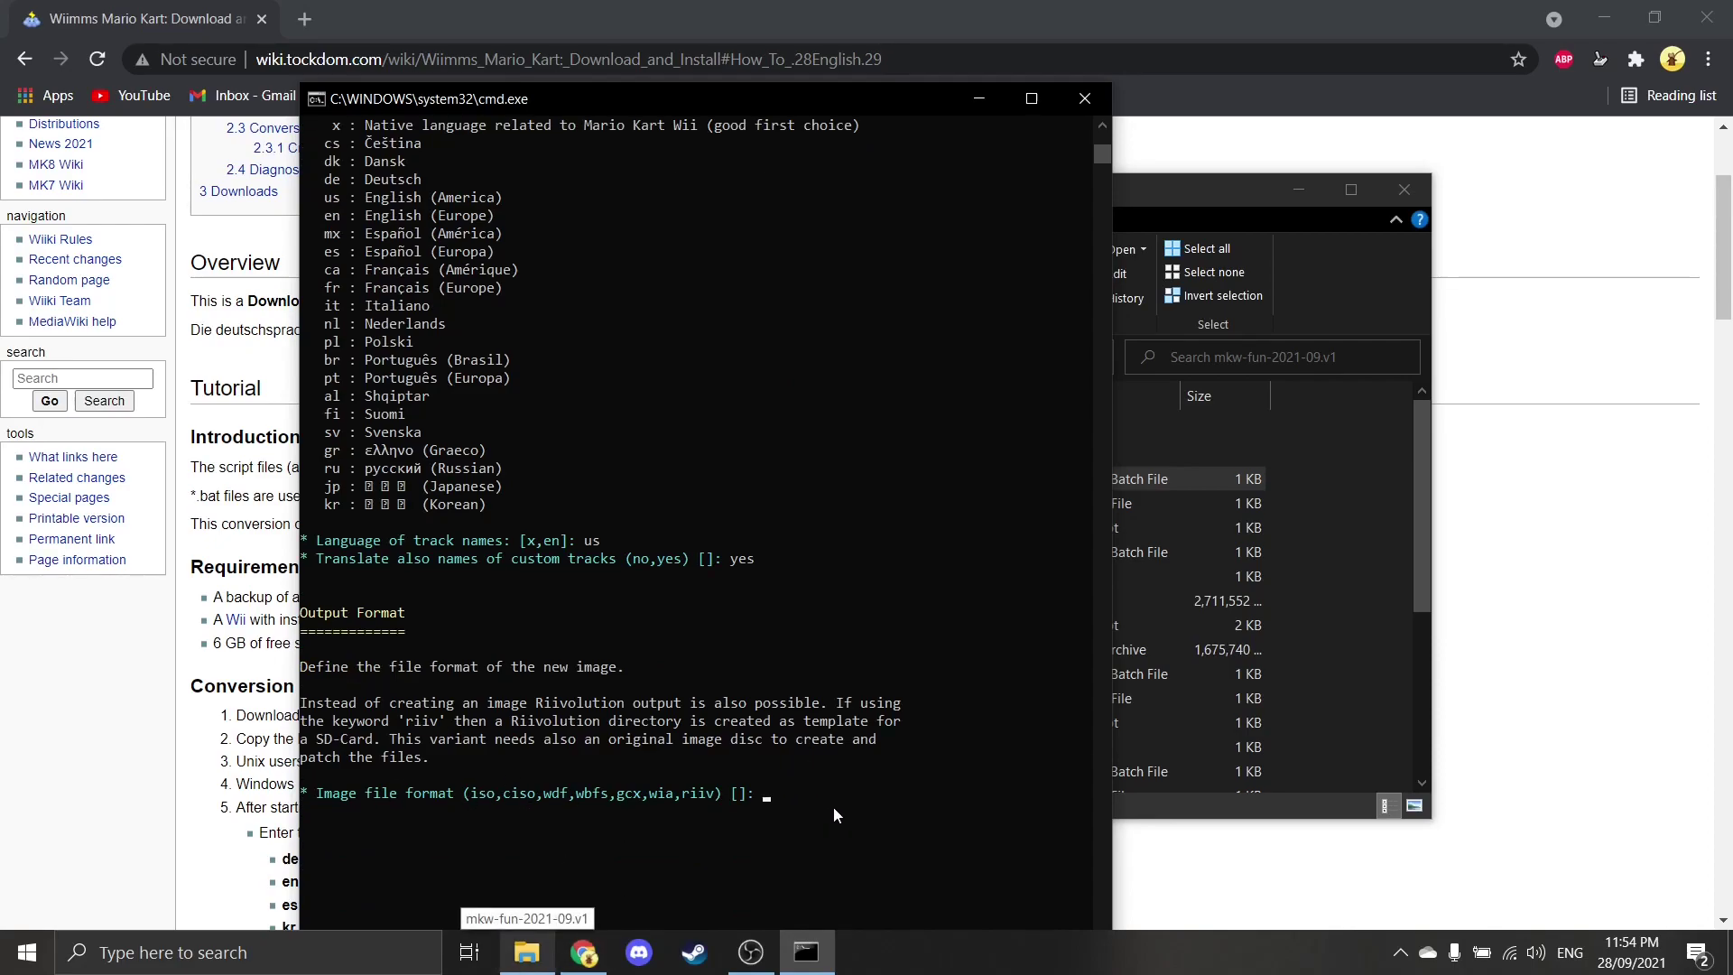
- Choose the iso image format with no private savegame, and continue with these settings to build the image
type("iso")
key("Return")
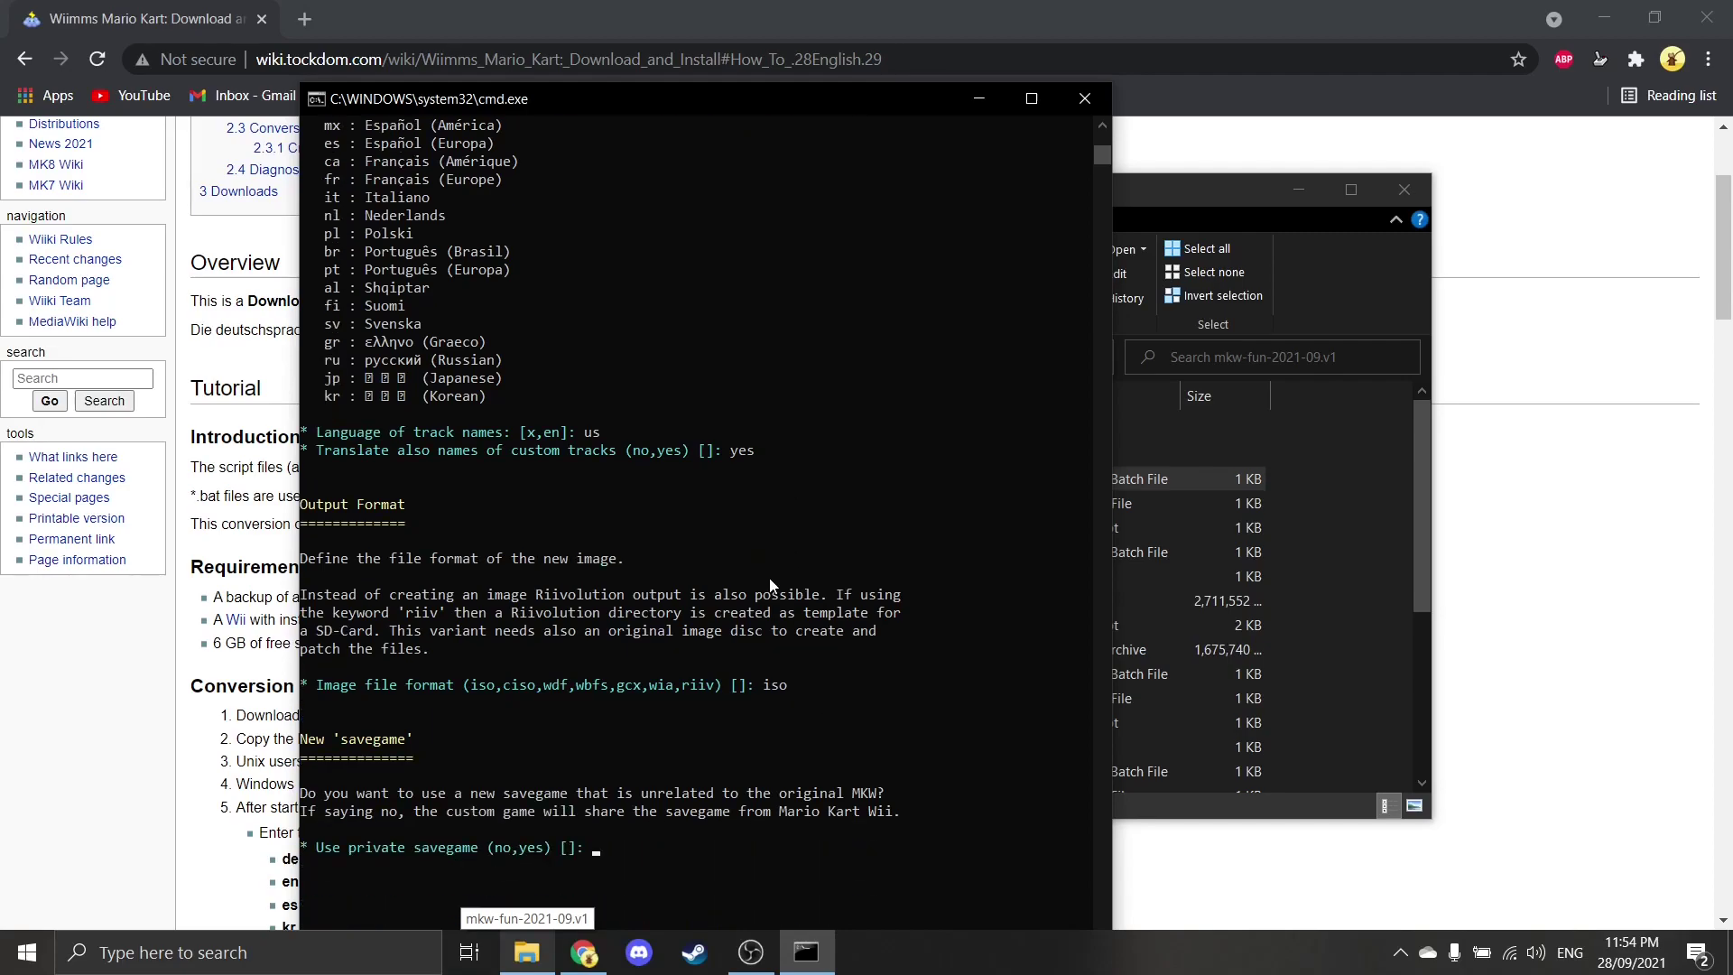
scroll(728, 669, "down", 1)
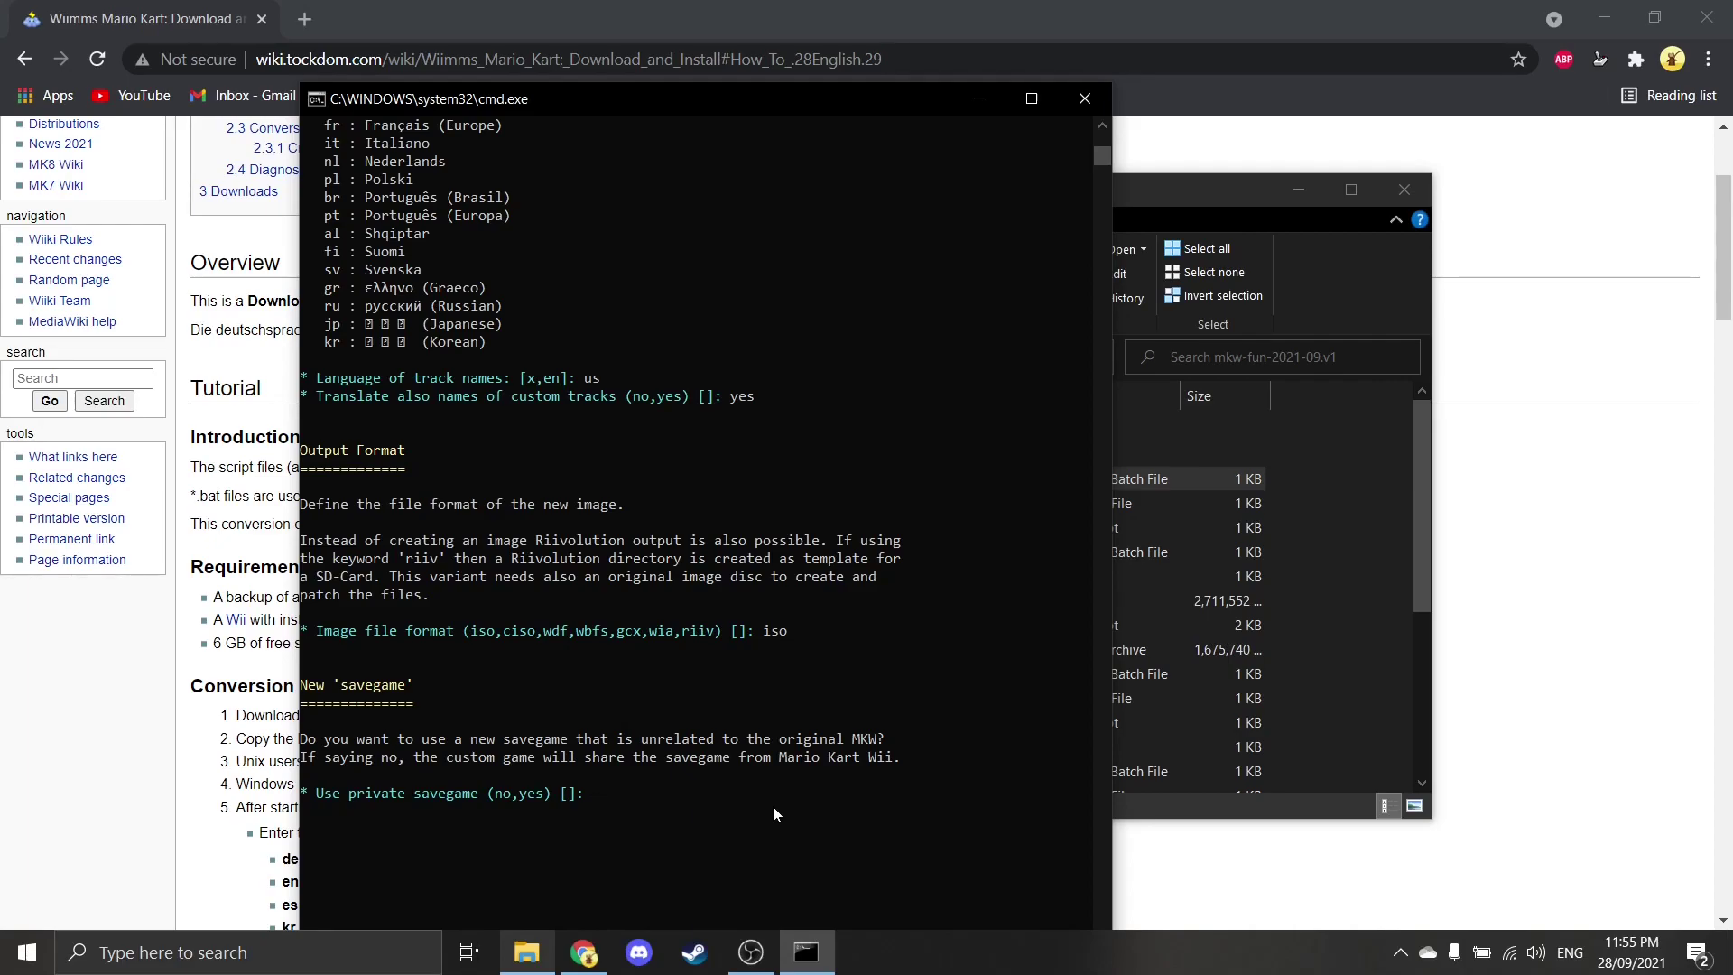
type("no")
key("Return")
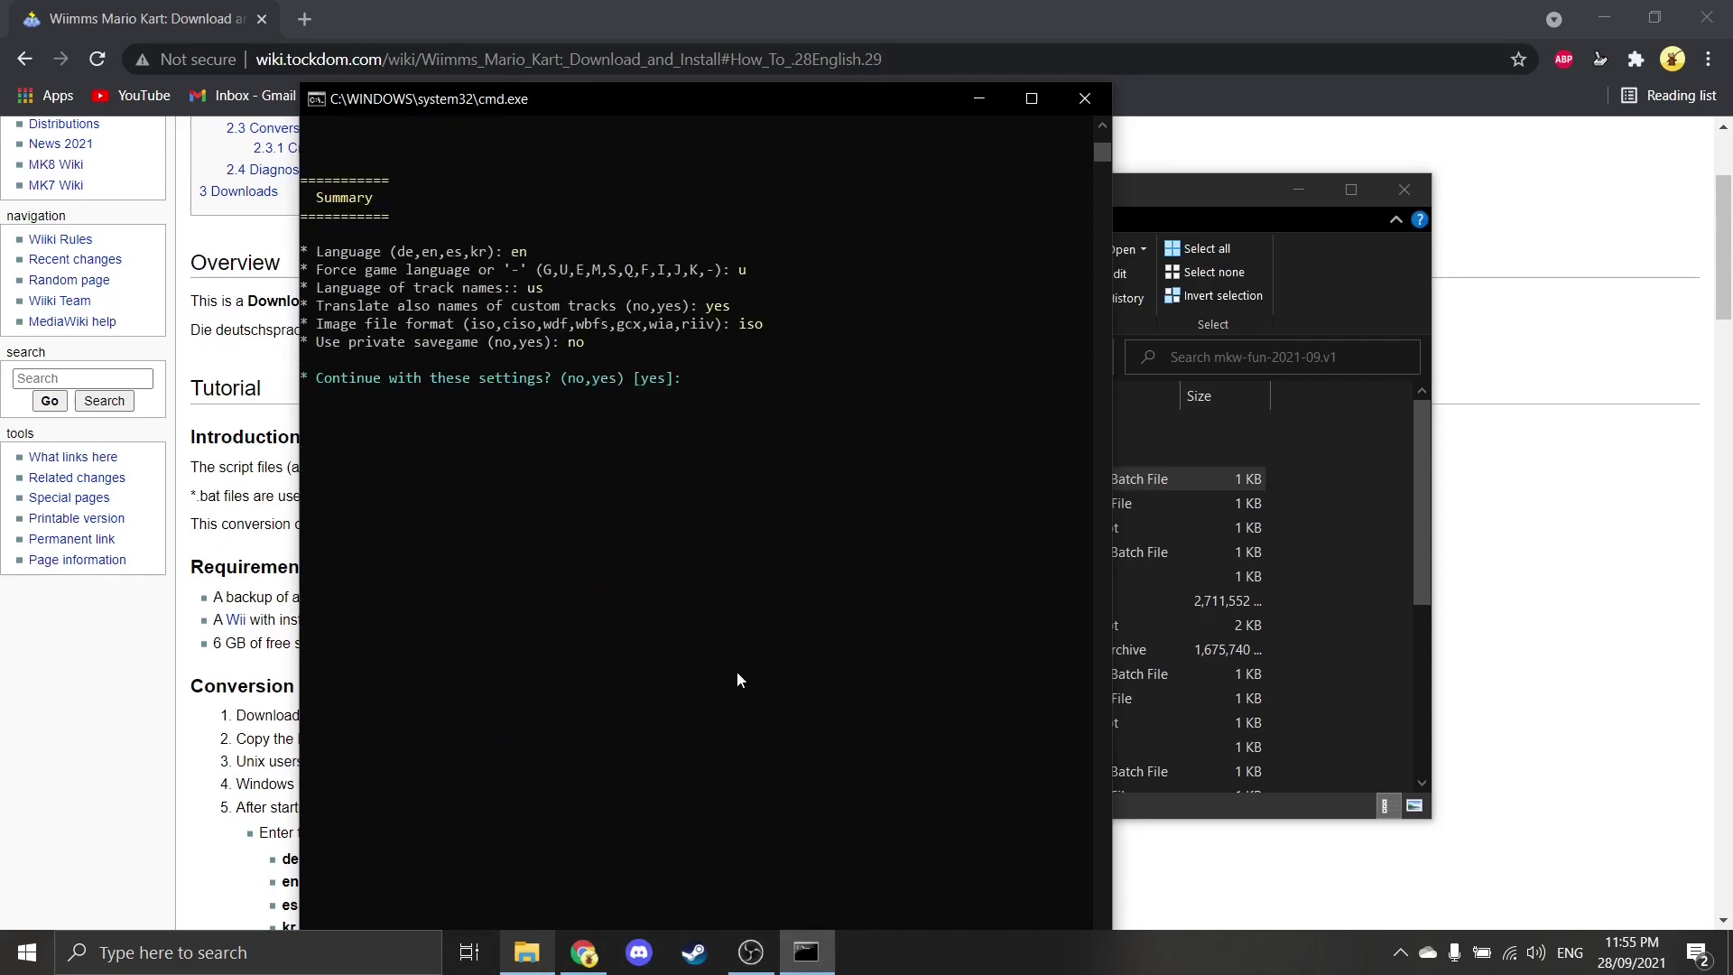
type("yes")
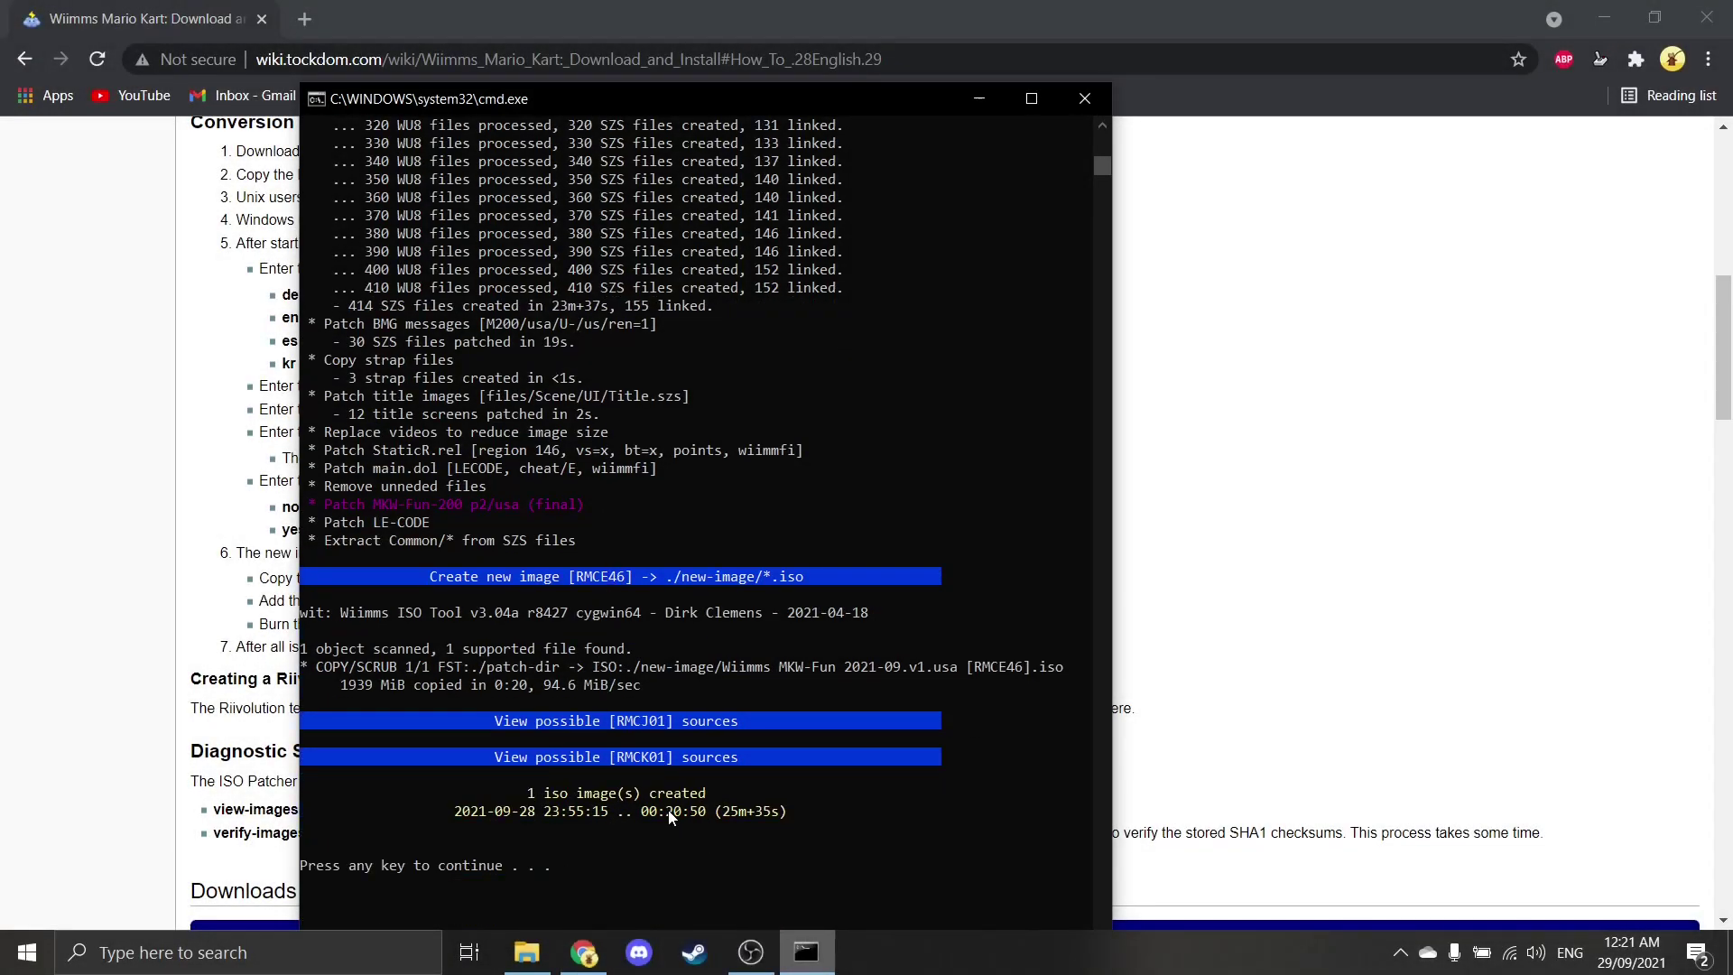
- Review the patcher's log and open the new-image folder inside mkw-fun-2021-09.v1 in File Explorer
scroll(658, 816, "up", 2)
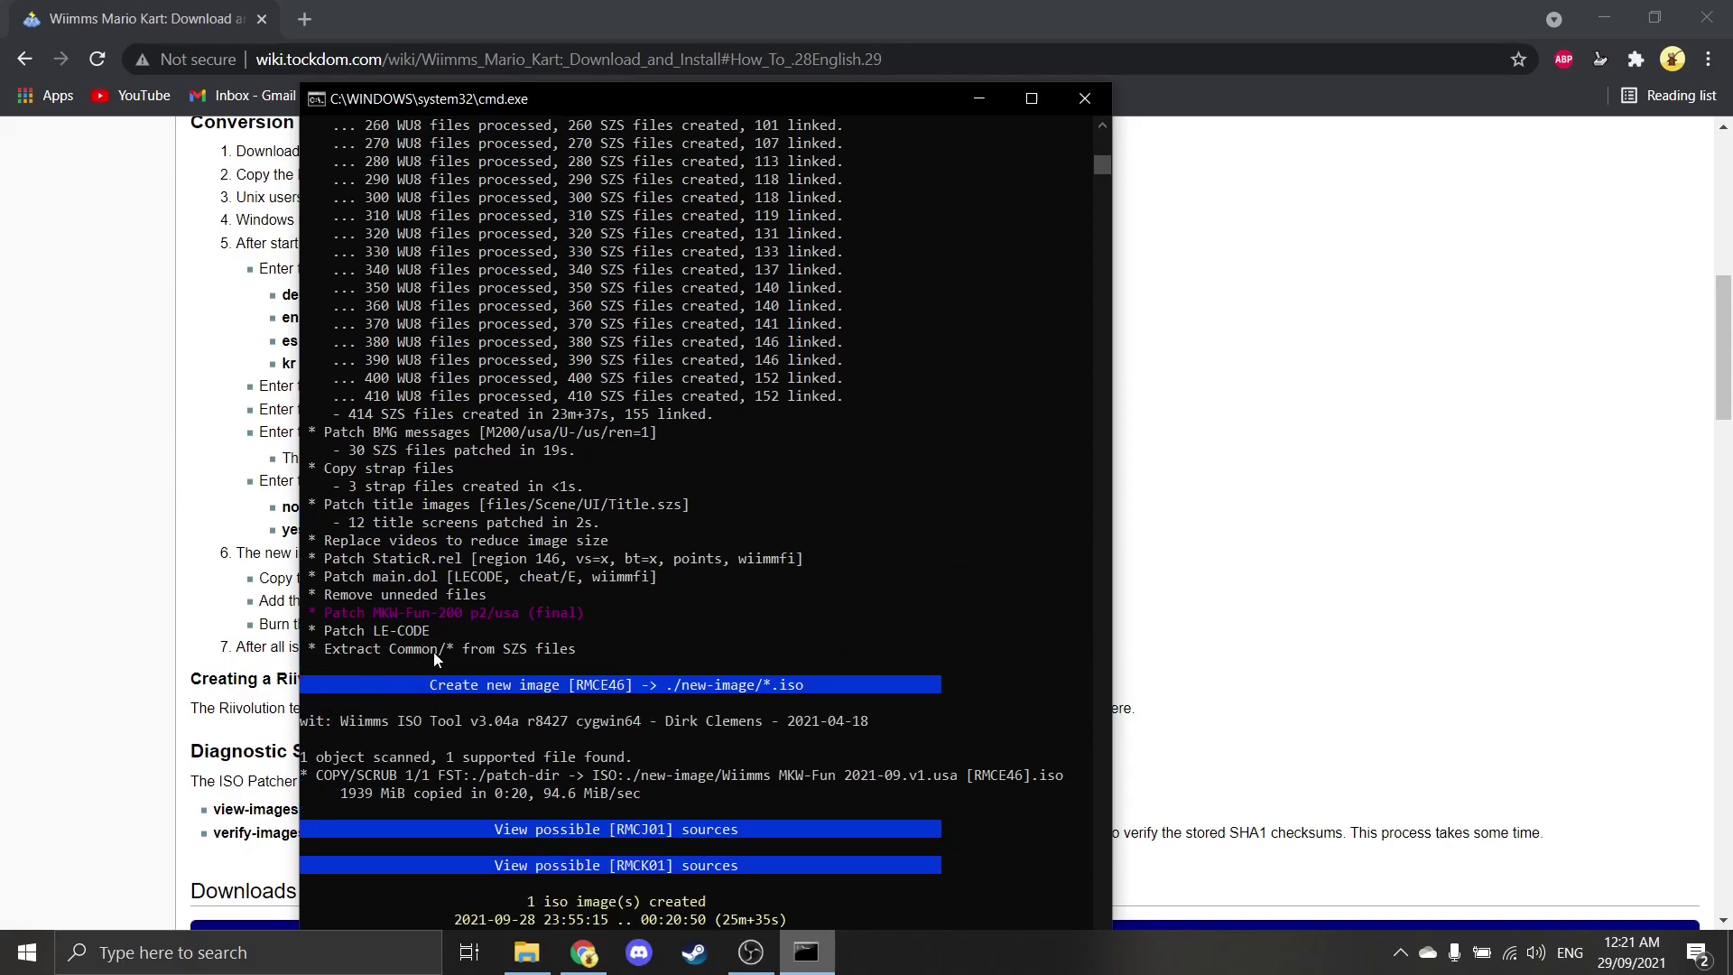
scroll(623, 560, "down", 2)
left_click(526, 953)
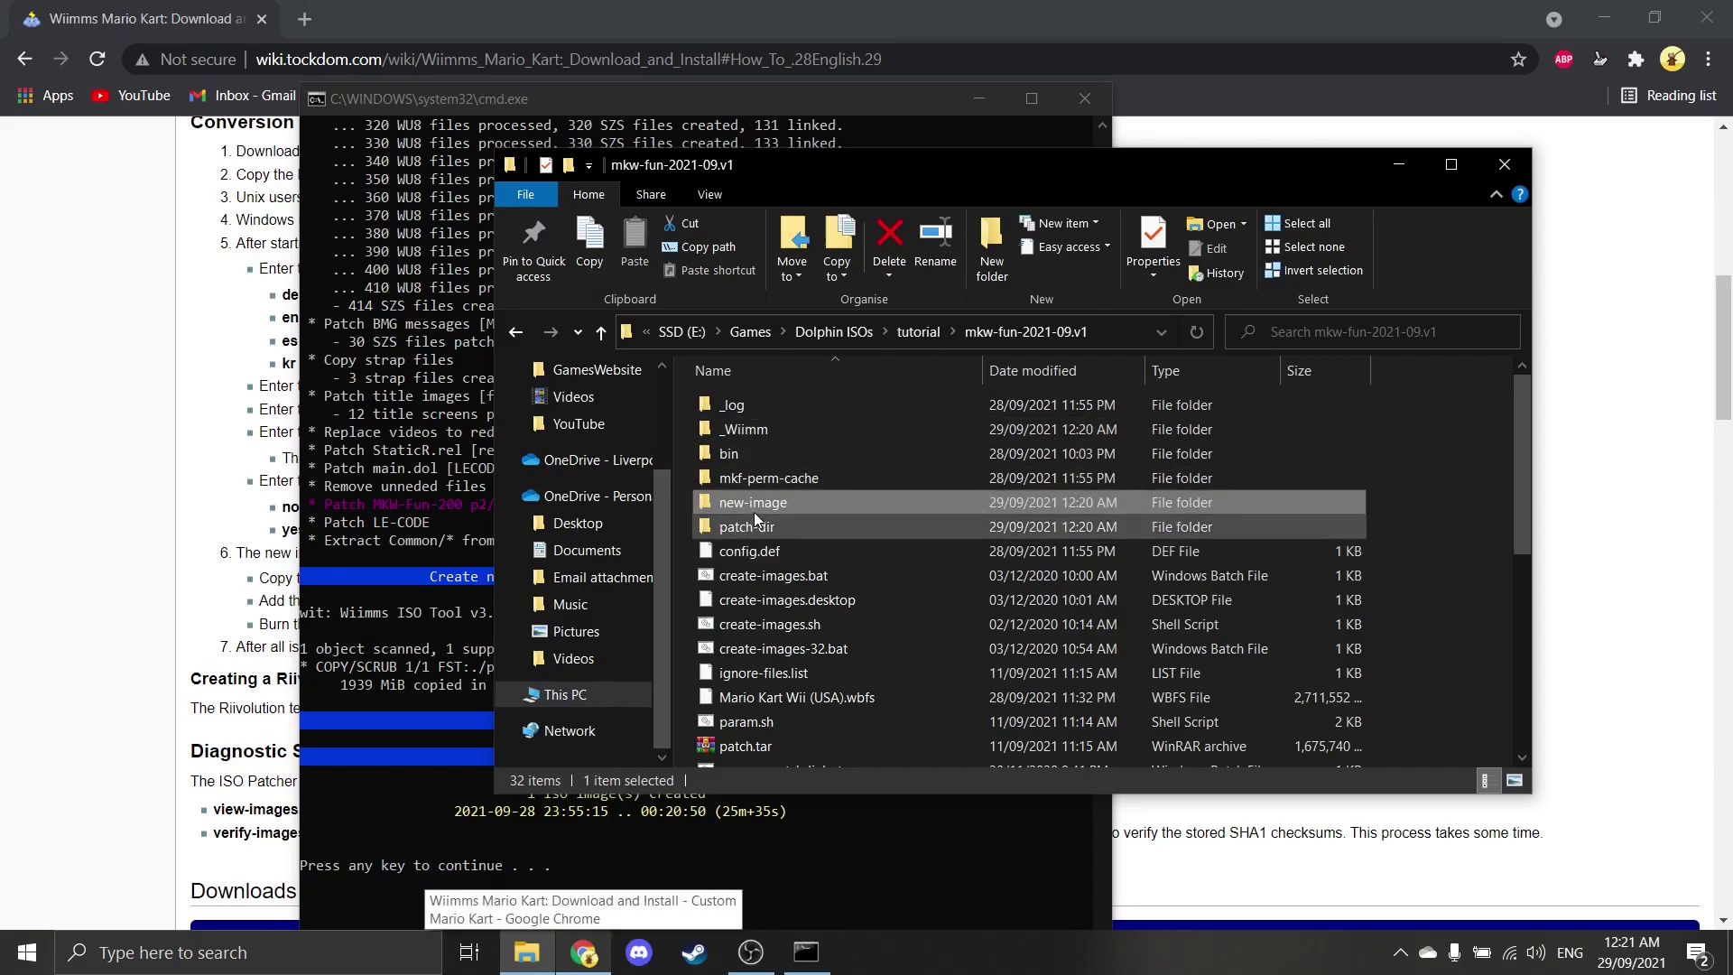
double_click(785, 503)
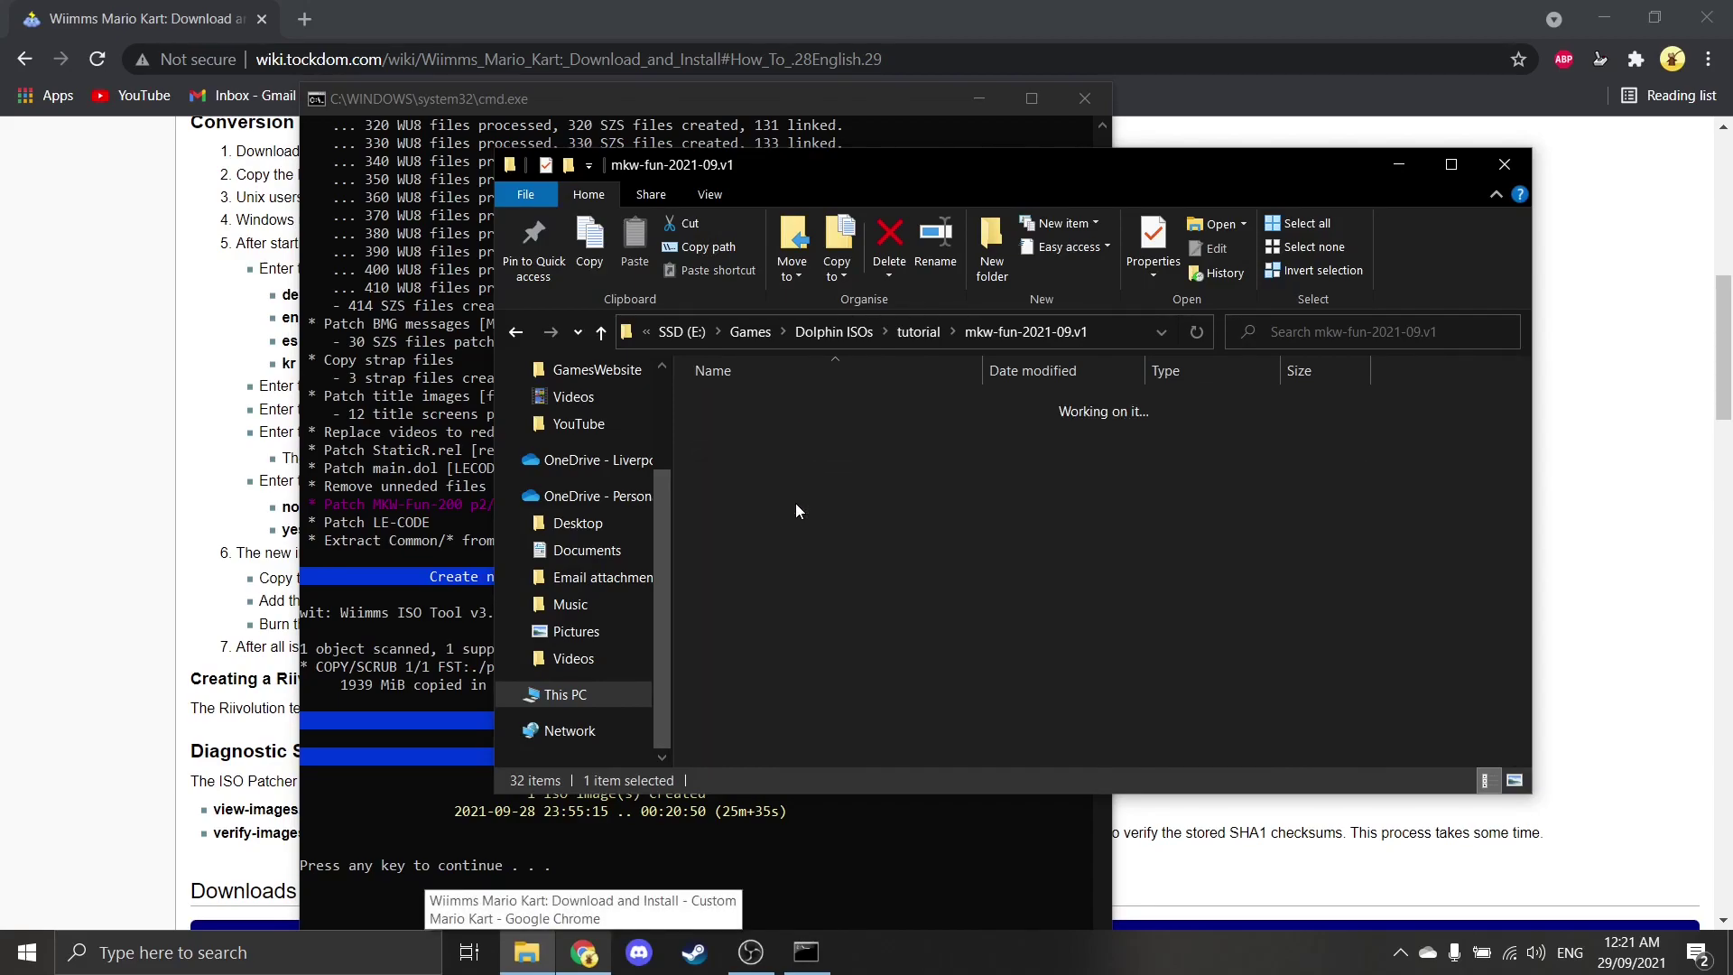
- Move the Wiimms MKW-Fun 2021-09.v1.usa ISO from the new-image folder into the Dolphin ISOs folder
left_click(834, 406)
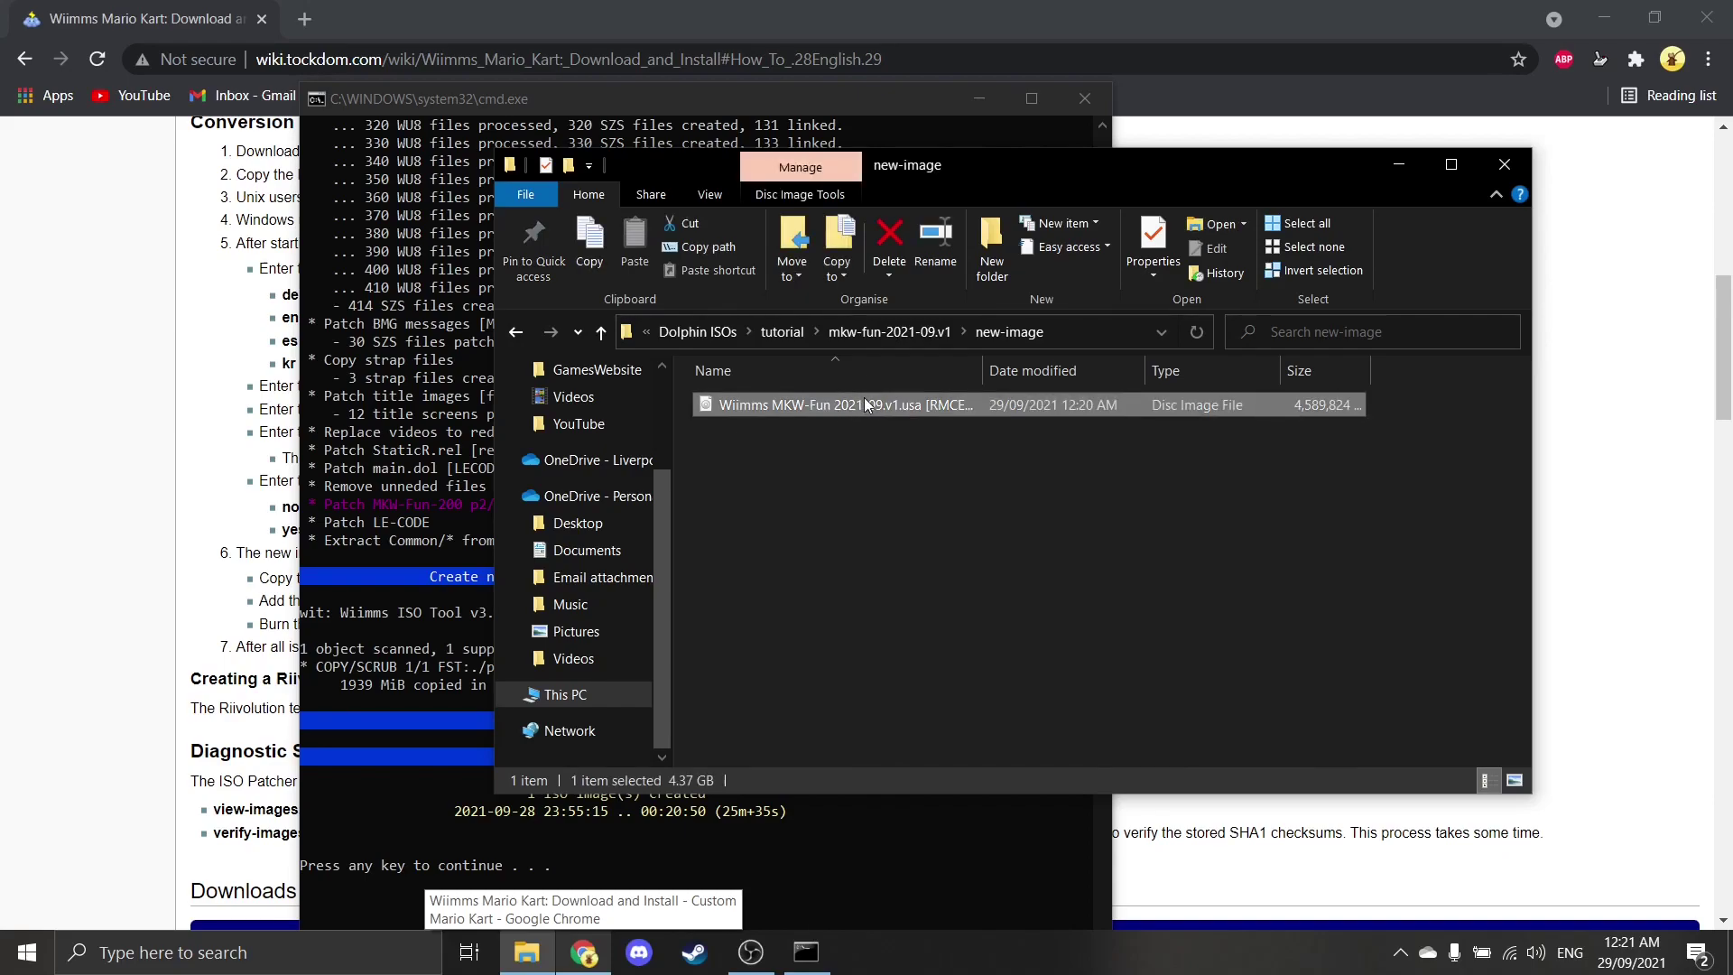
right_click(897, 407)
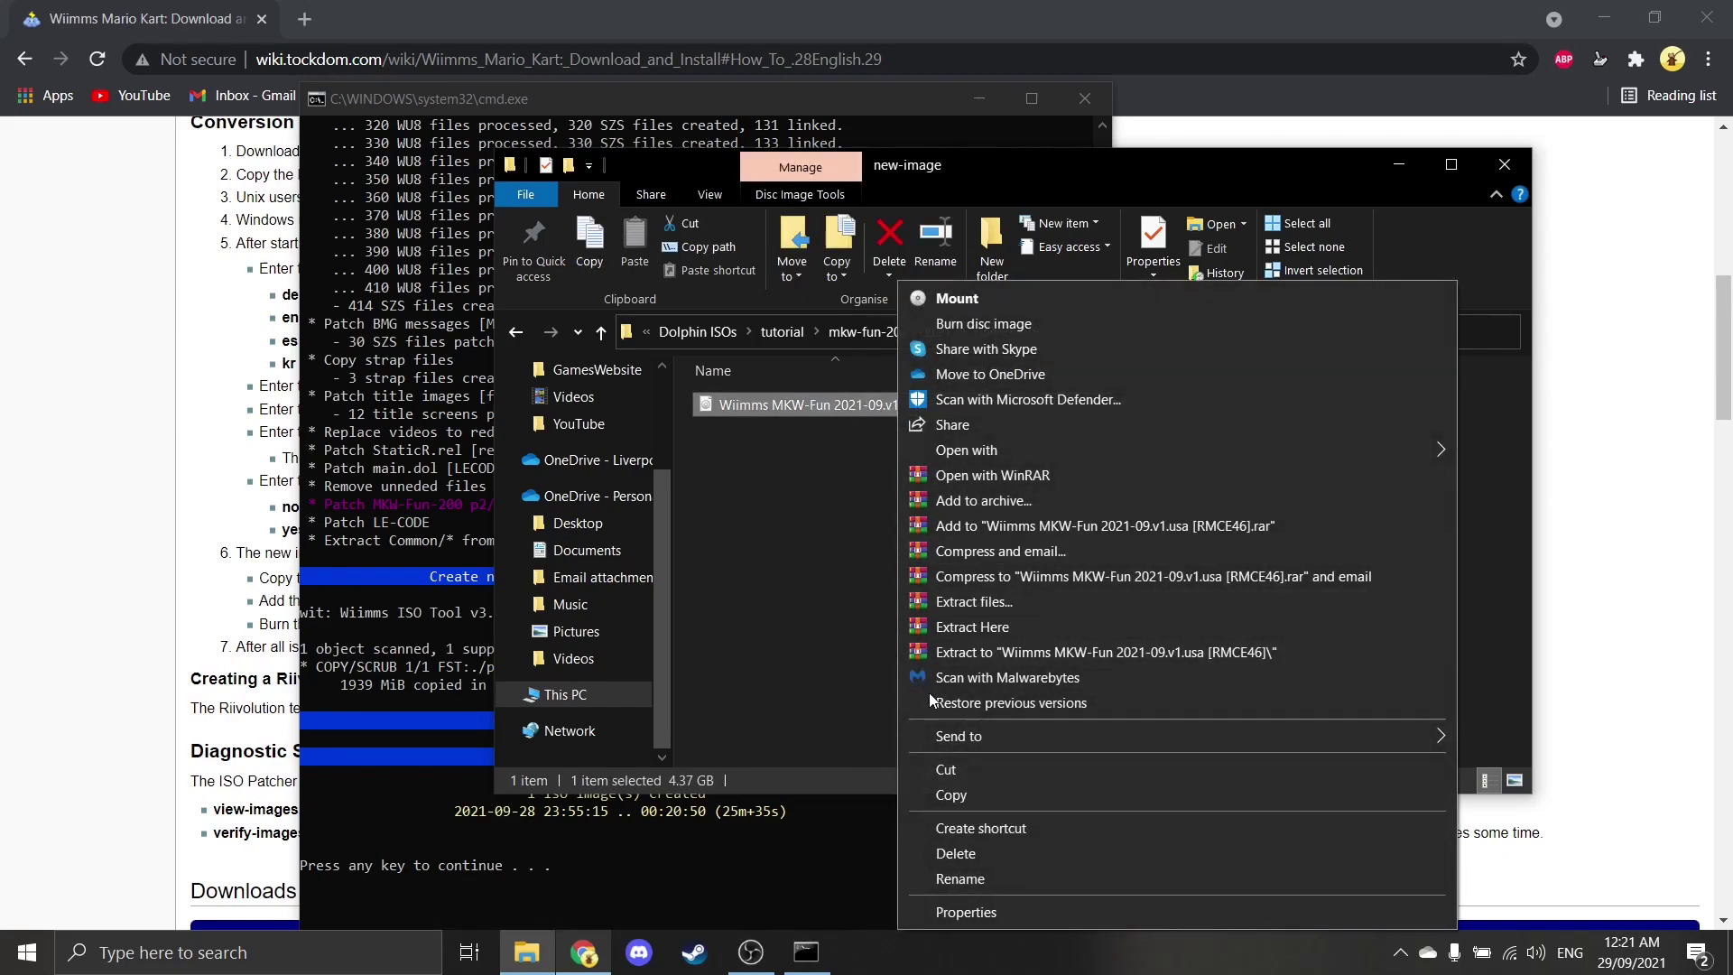
left_click(961, 791)
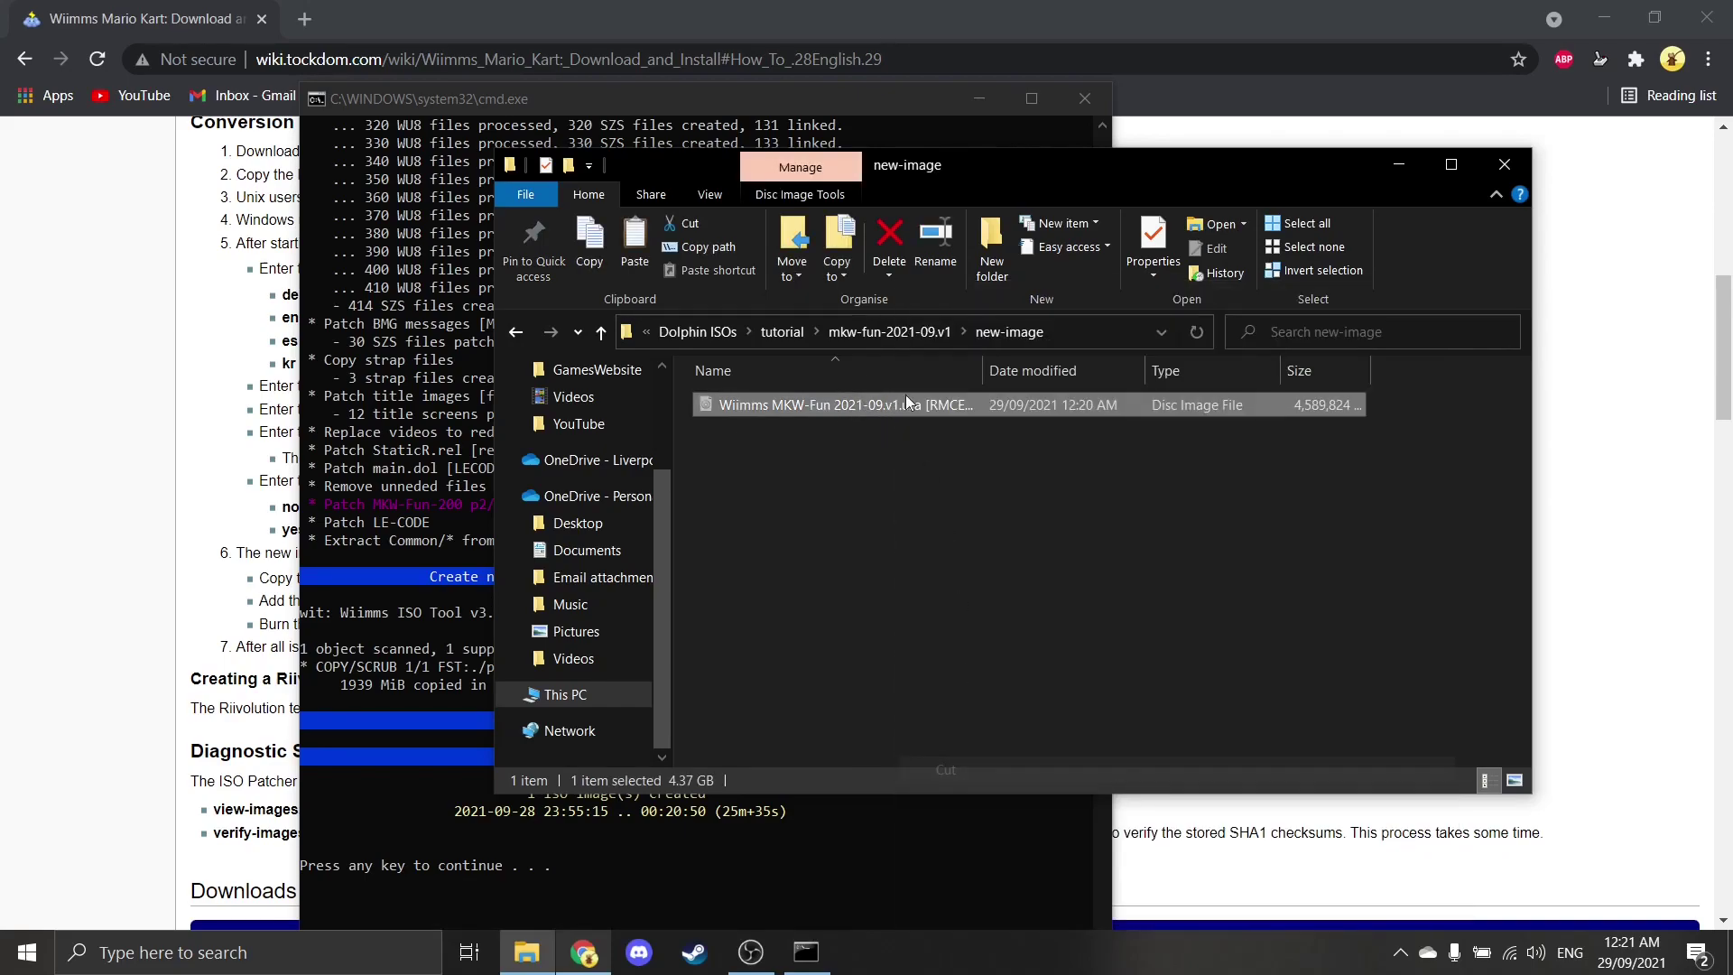
left_click(782, 332)
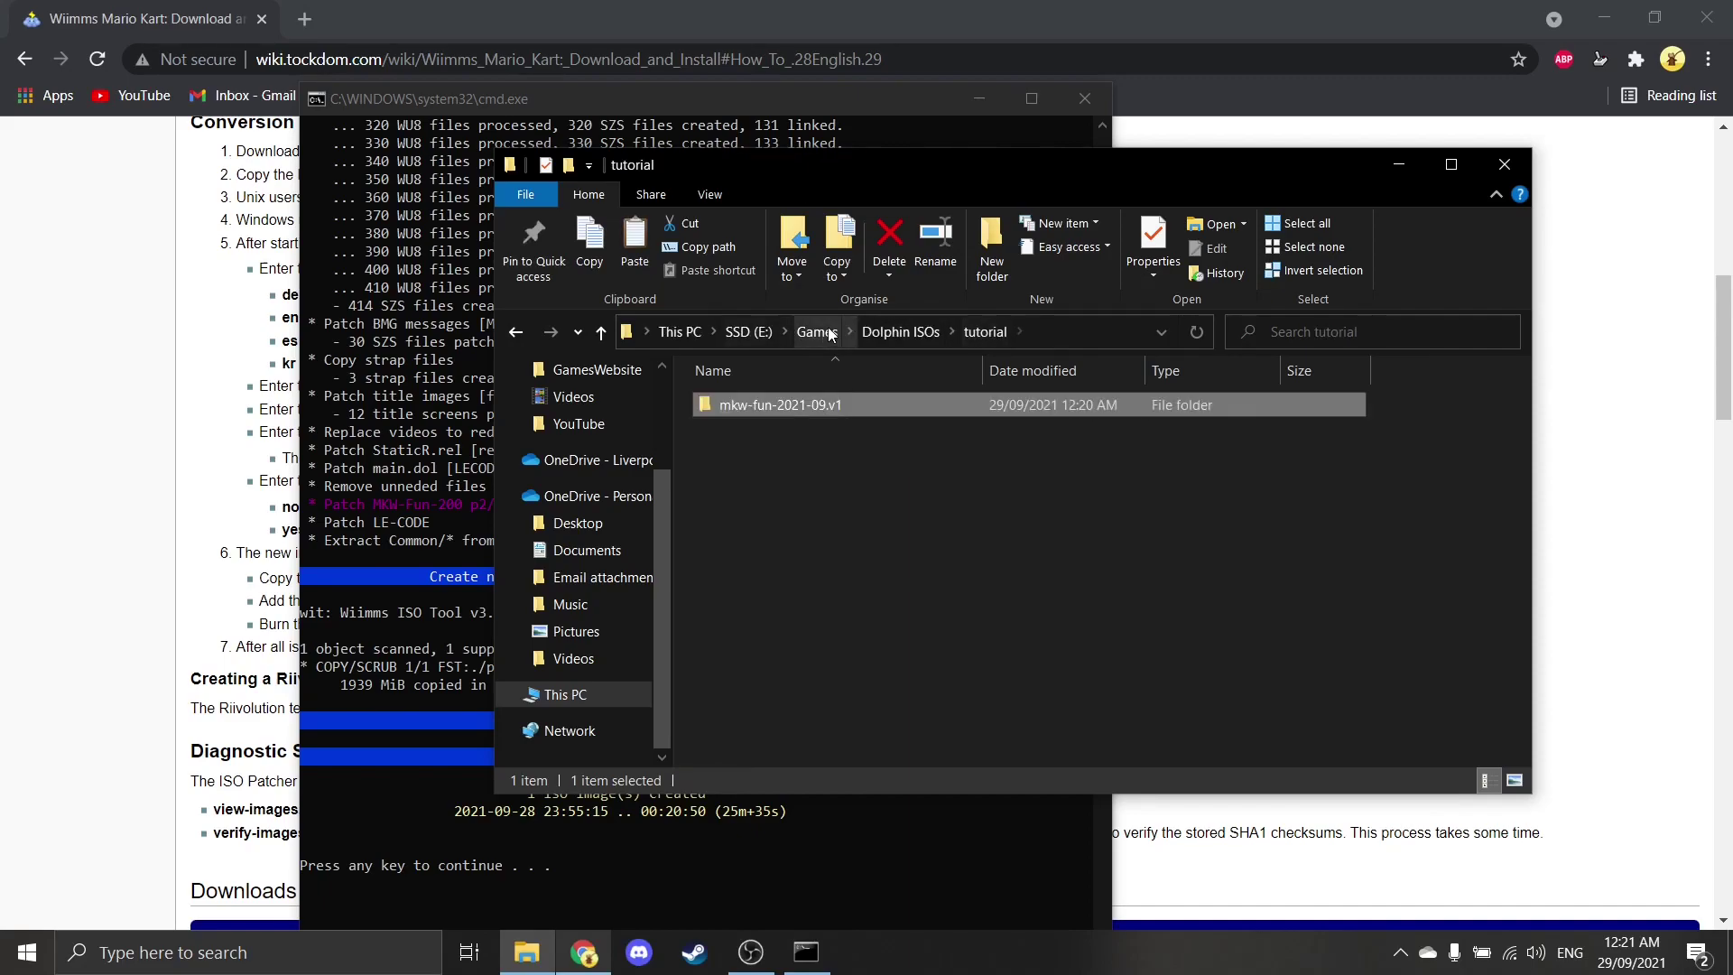
left_click(901, 333)
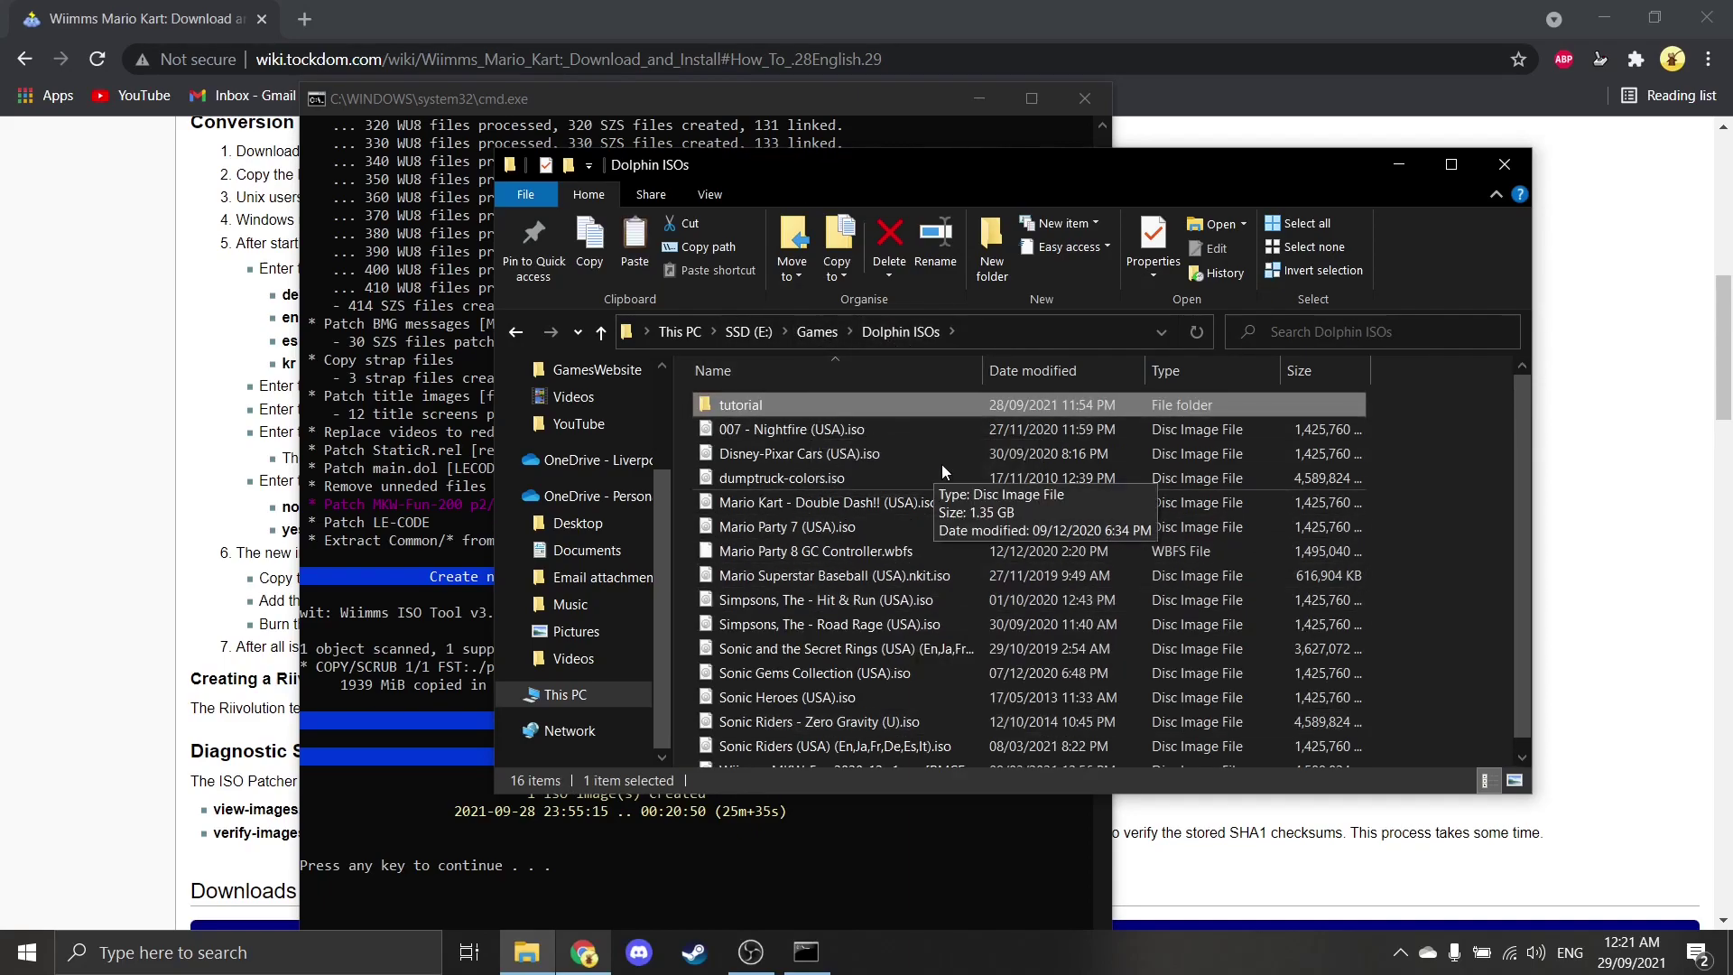
right_click(1455, 453)
left_click(1493, 613)
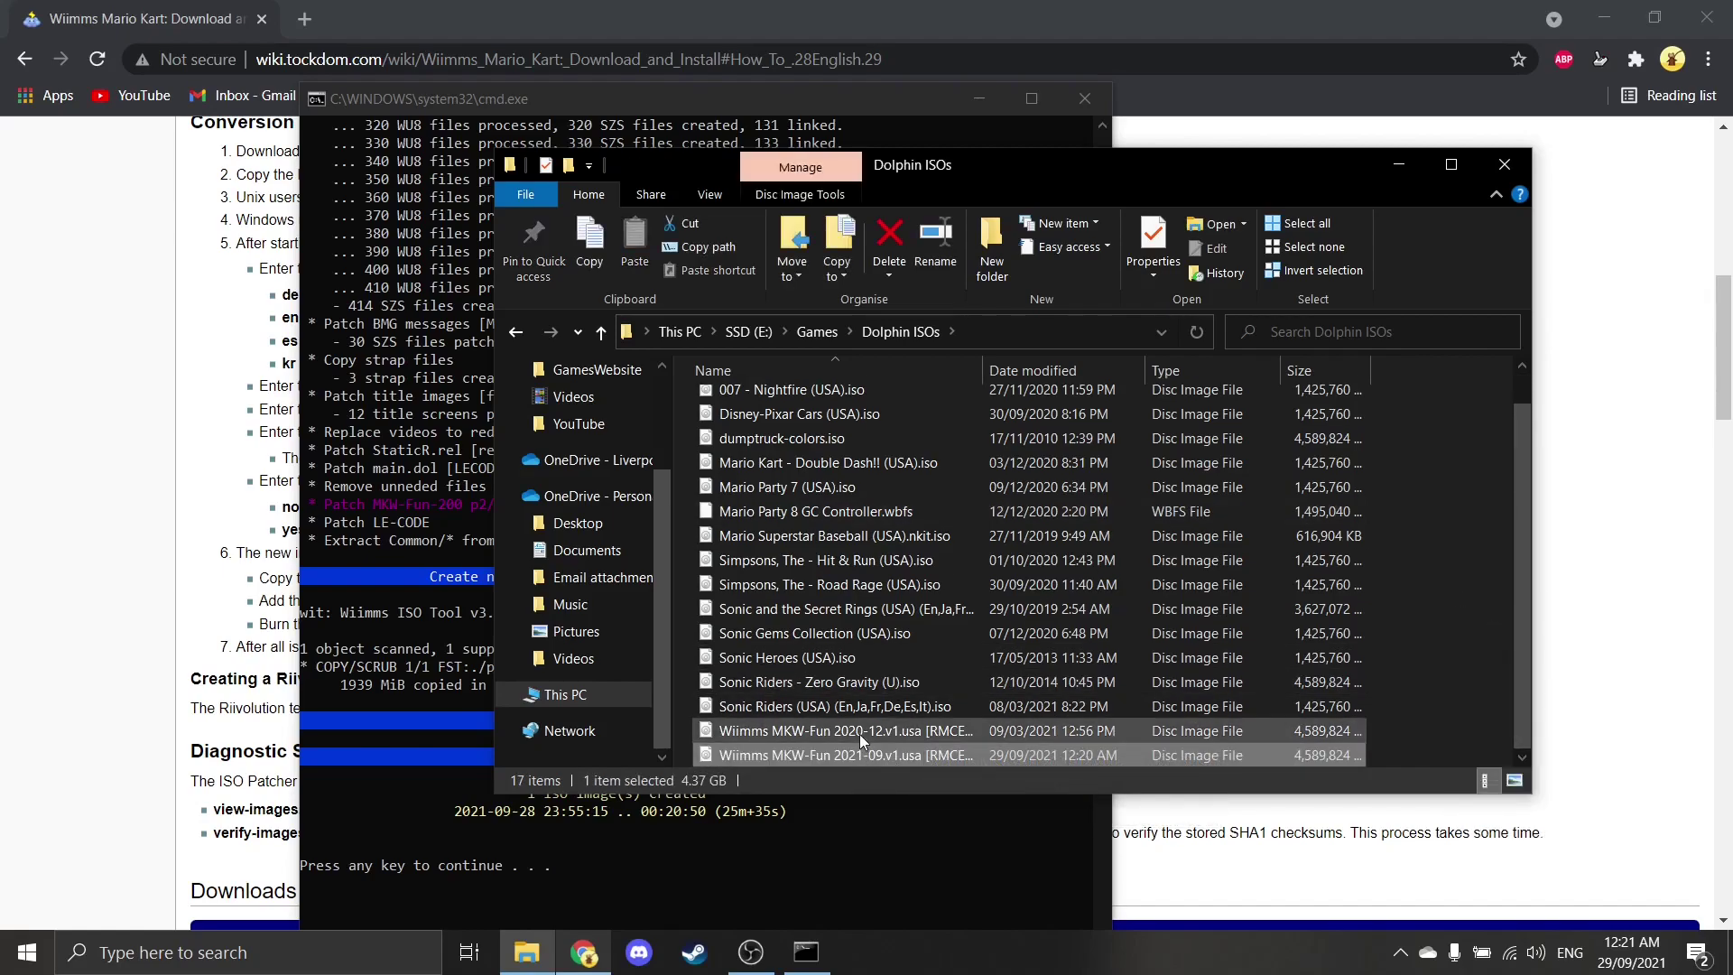
left_click(912, 730)
left_click(929, 755)
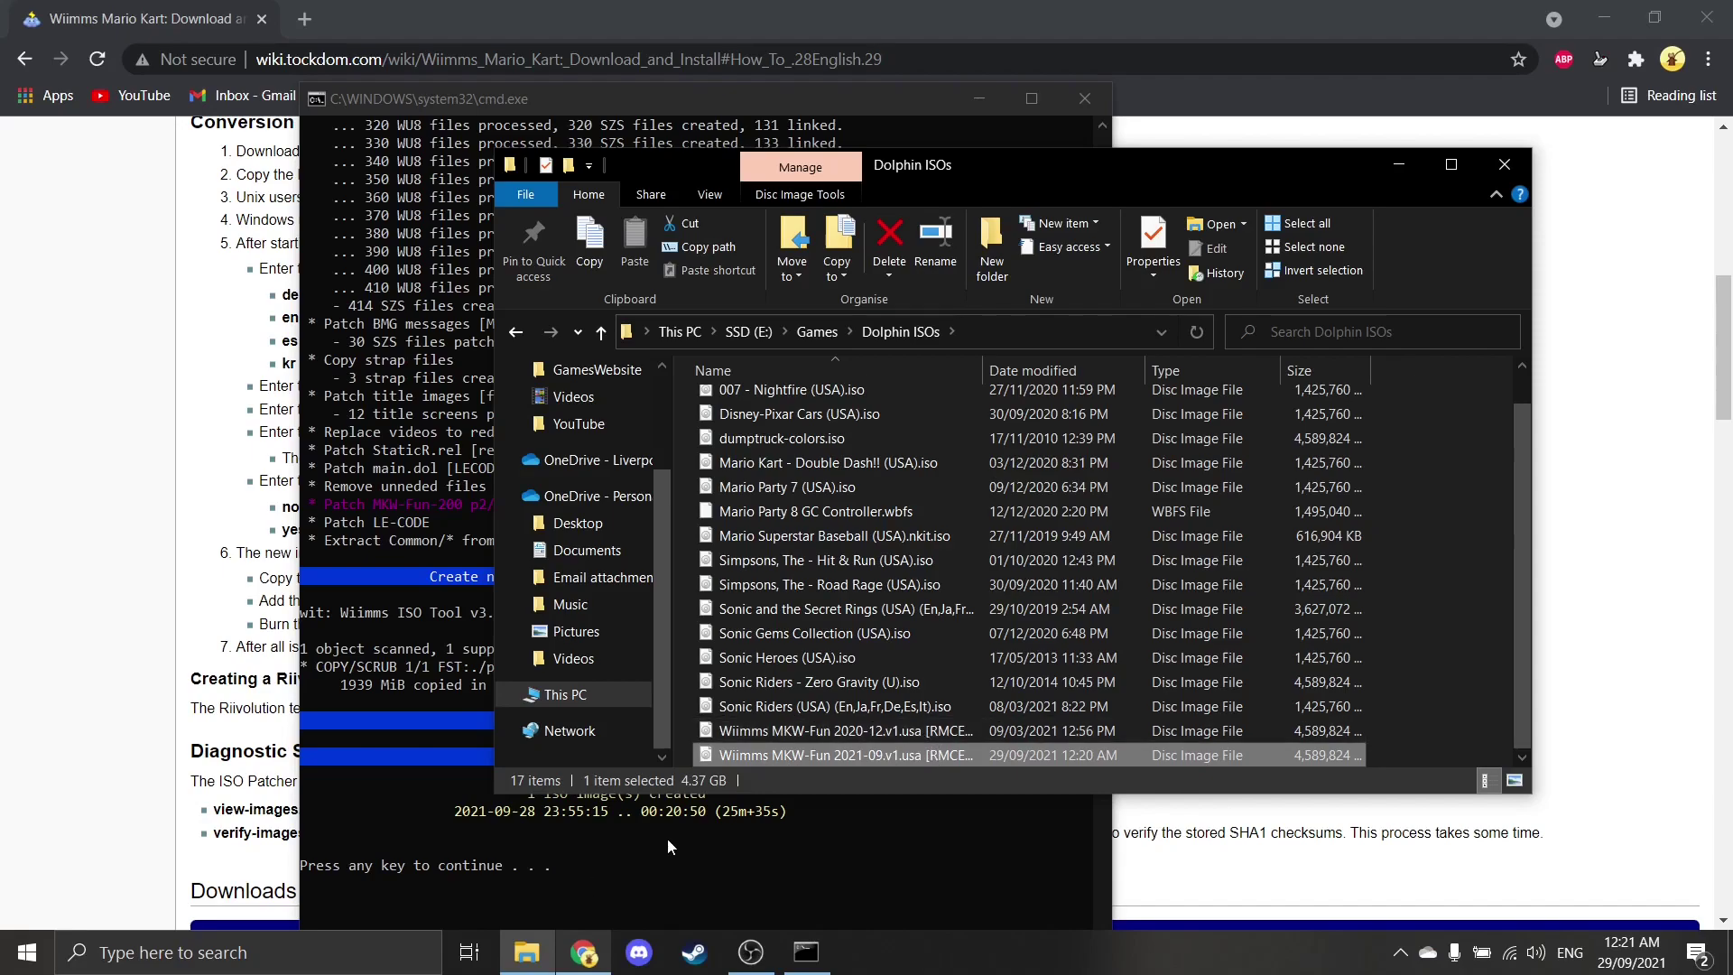
- Search Windows for Dolphin and launch the emulator
left_click(369, 962)
type("dol")
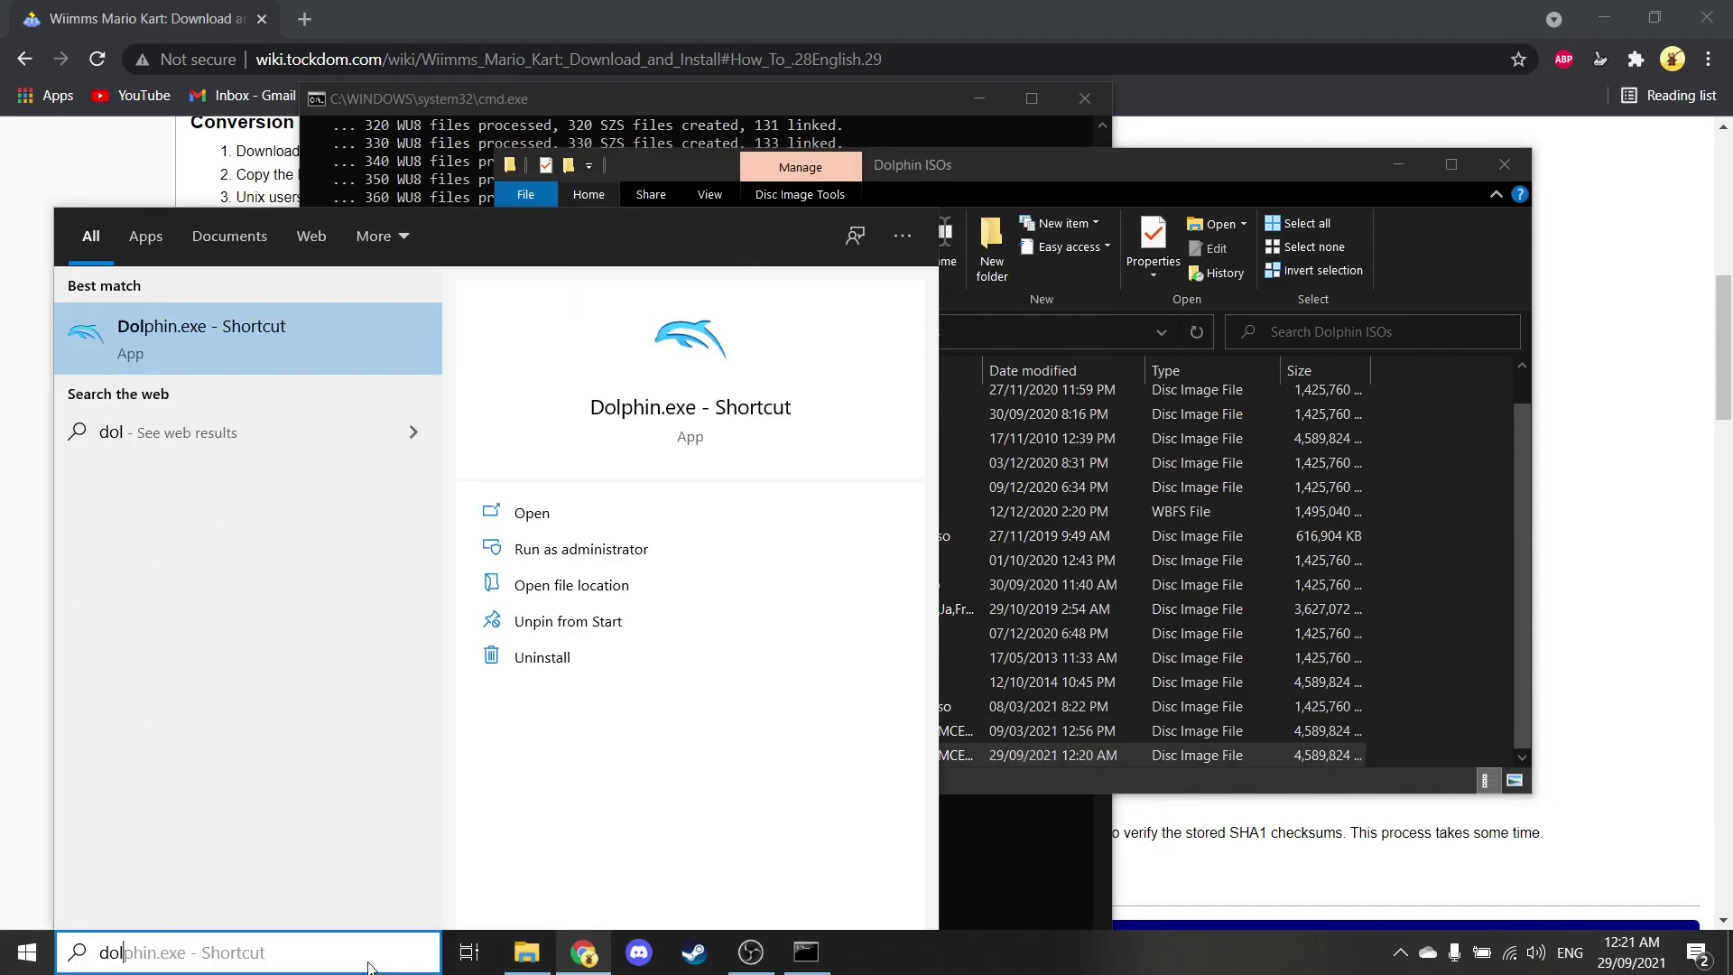
left_click(360, 345)
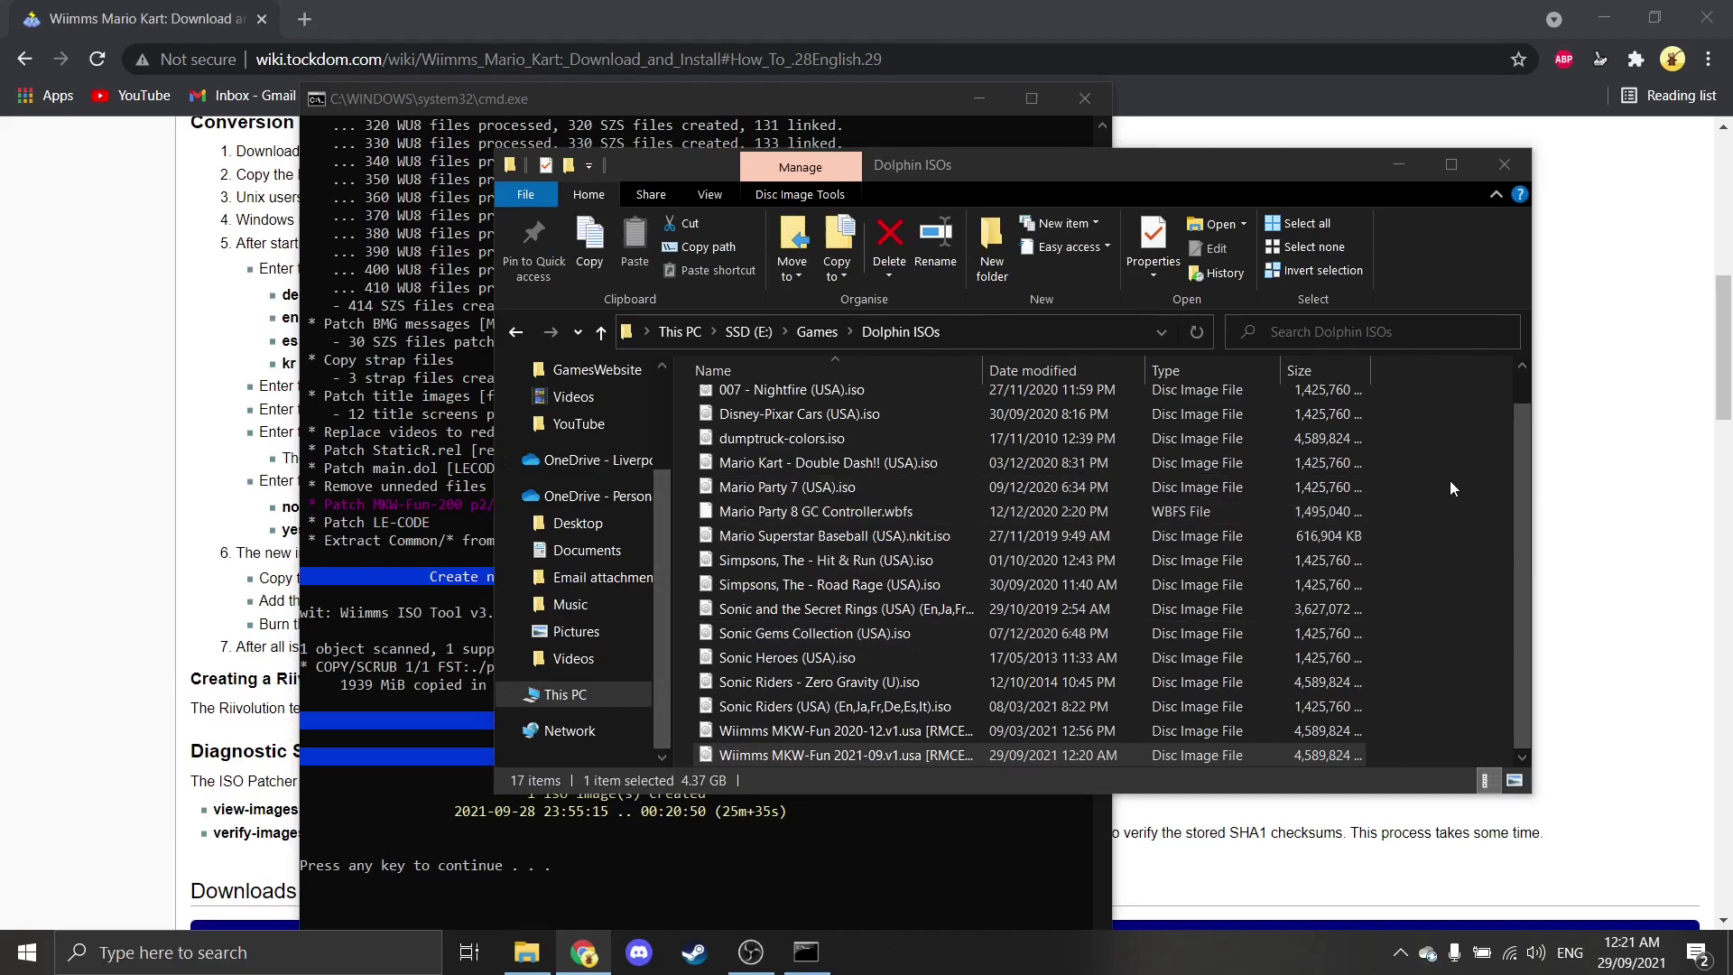
- Check the properties of both Mario Kart Wii entries to tell the 2020-12 image from the 2021-09 image
left_click(683, 424)
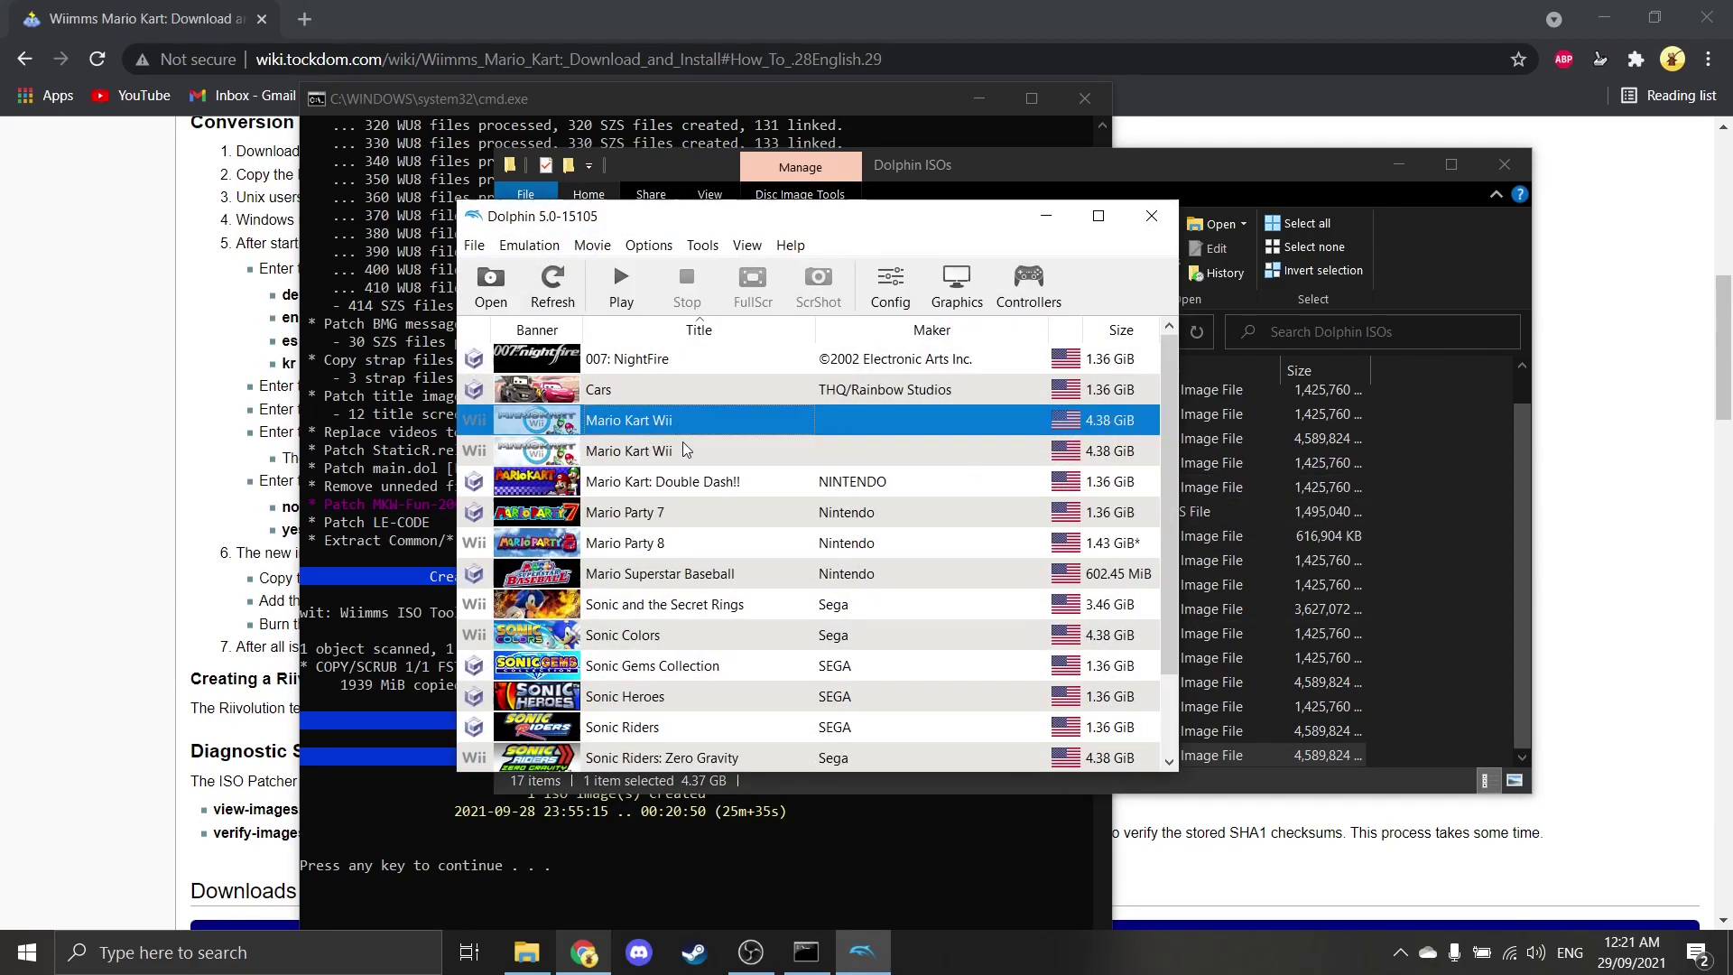
right_click(713, 416)
left_click(758, 437)
left_click(682, 216)
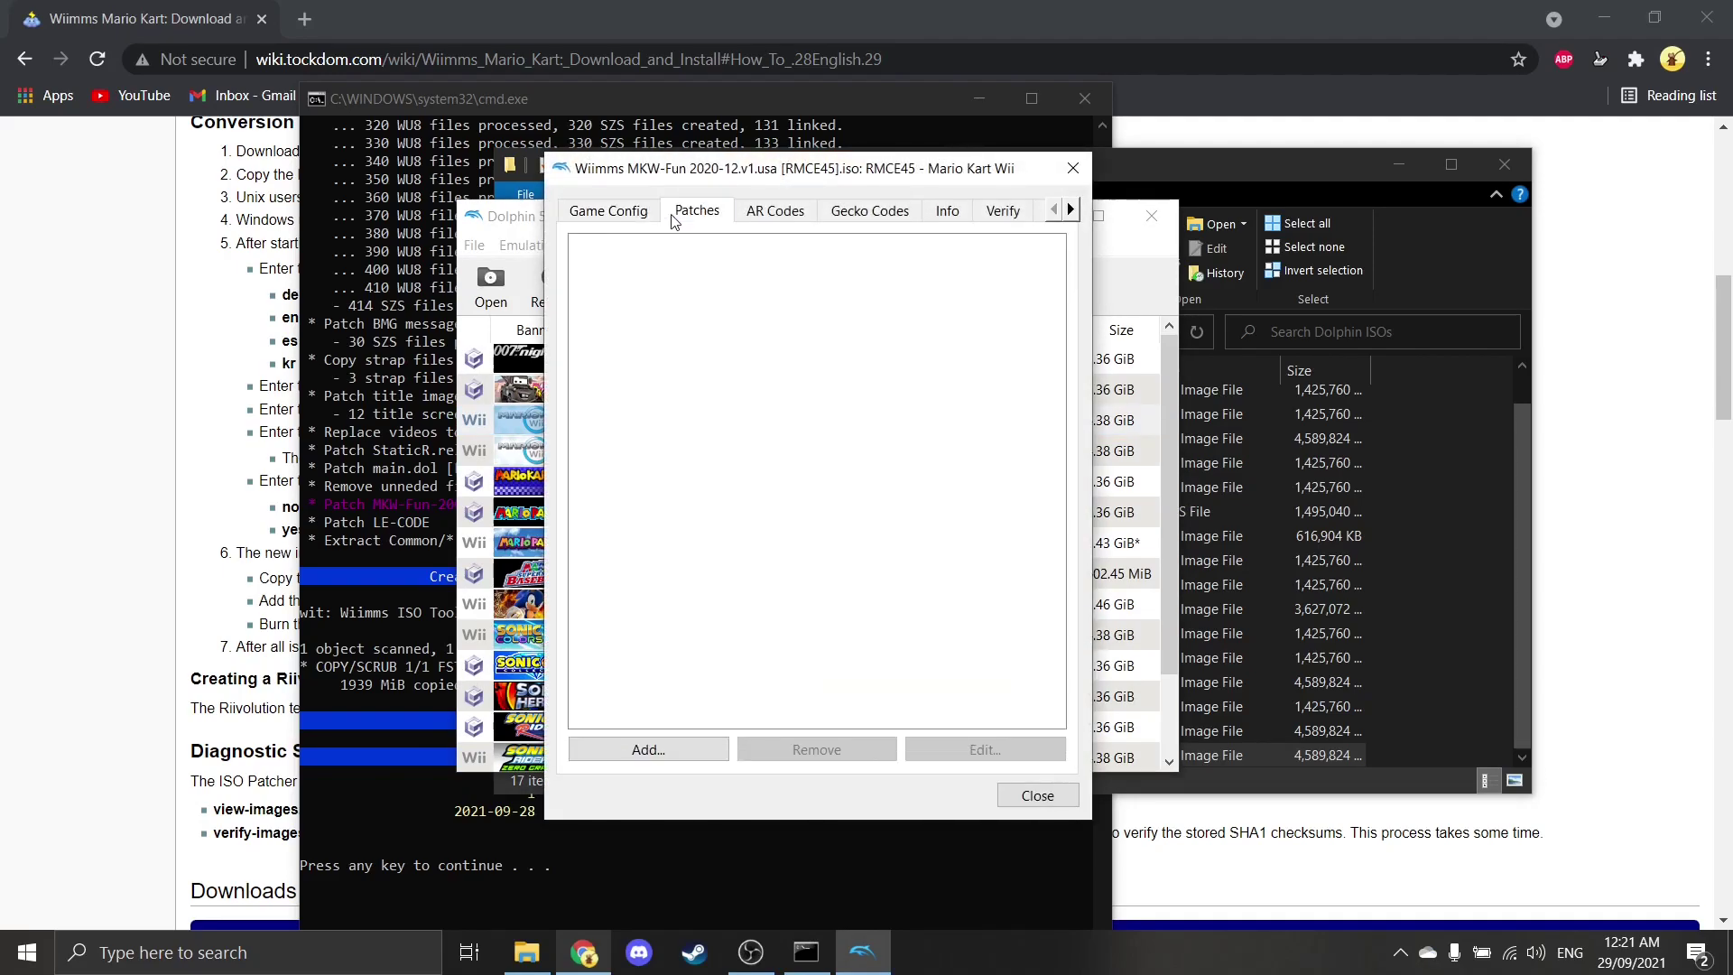
left_click(637, 214)
left_click(1074, 168)
right_click(731, 451)
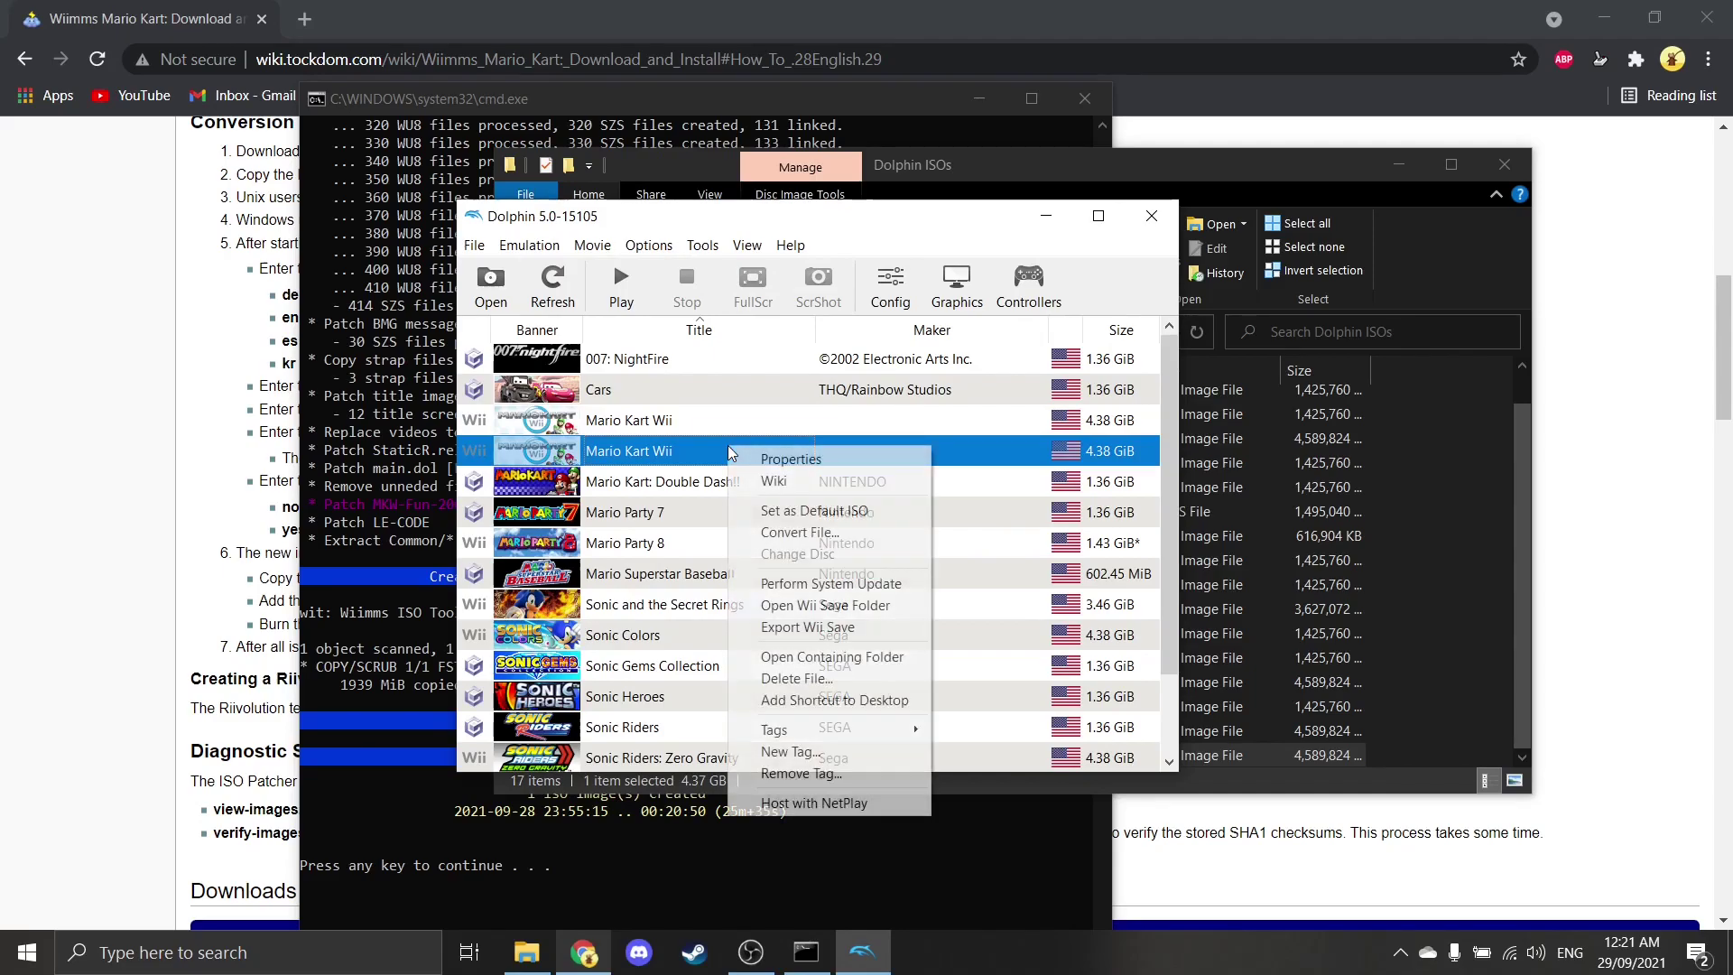
left_click(787, 459)
left_click(1074, 167)
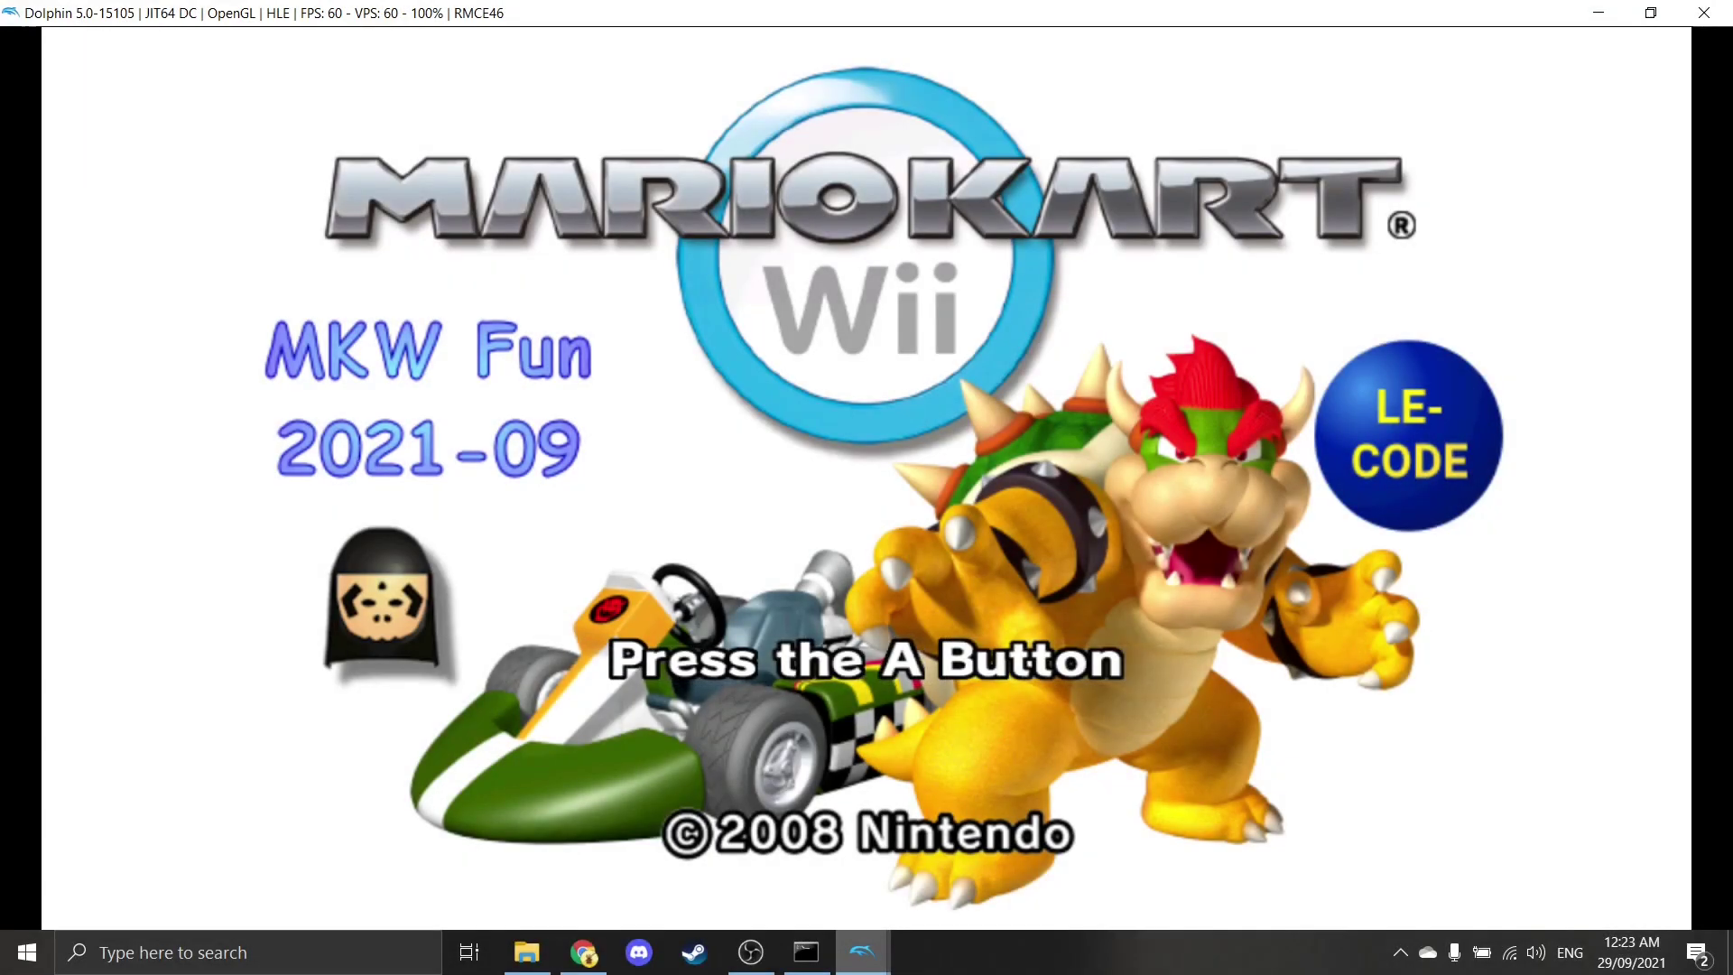
- Proceed past the MKW Fun 2021-09 title screen and load the first existing licence
key("x")
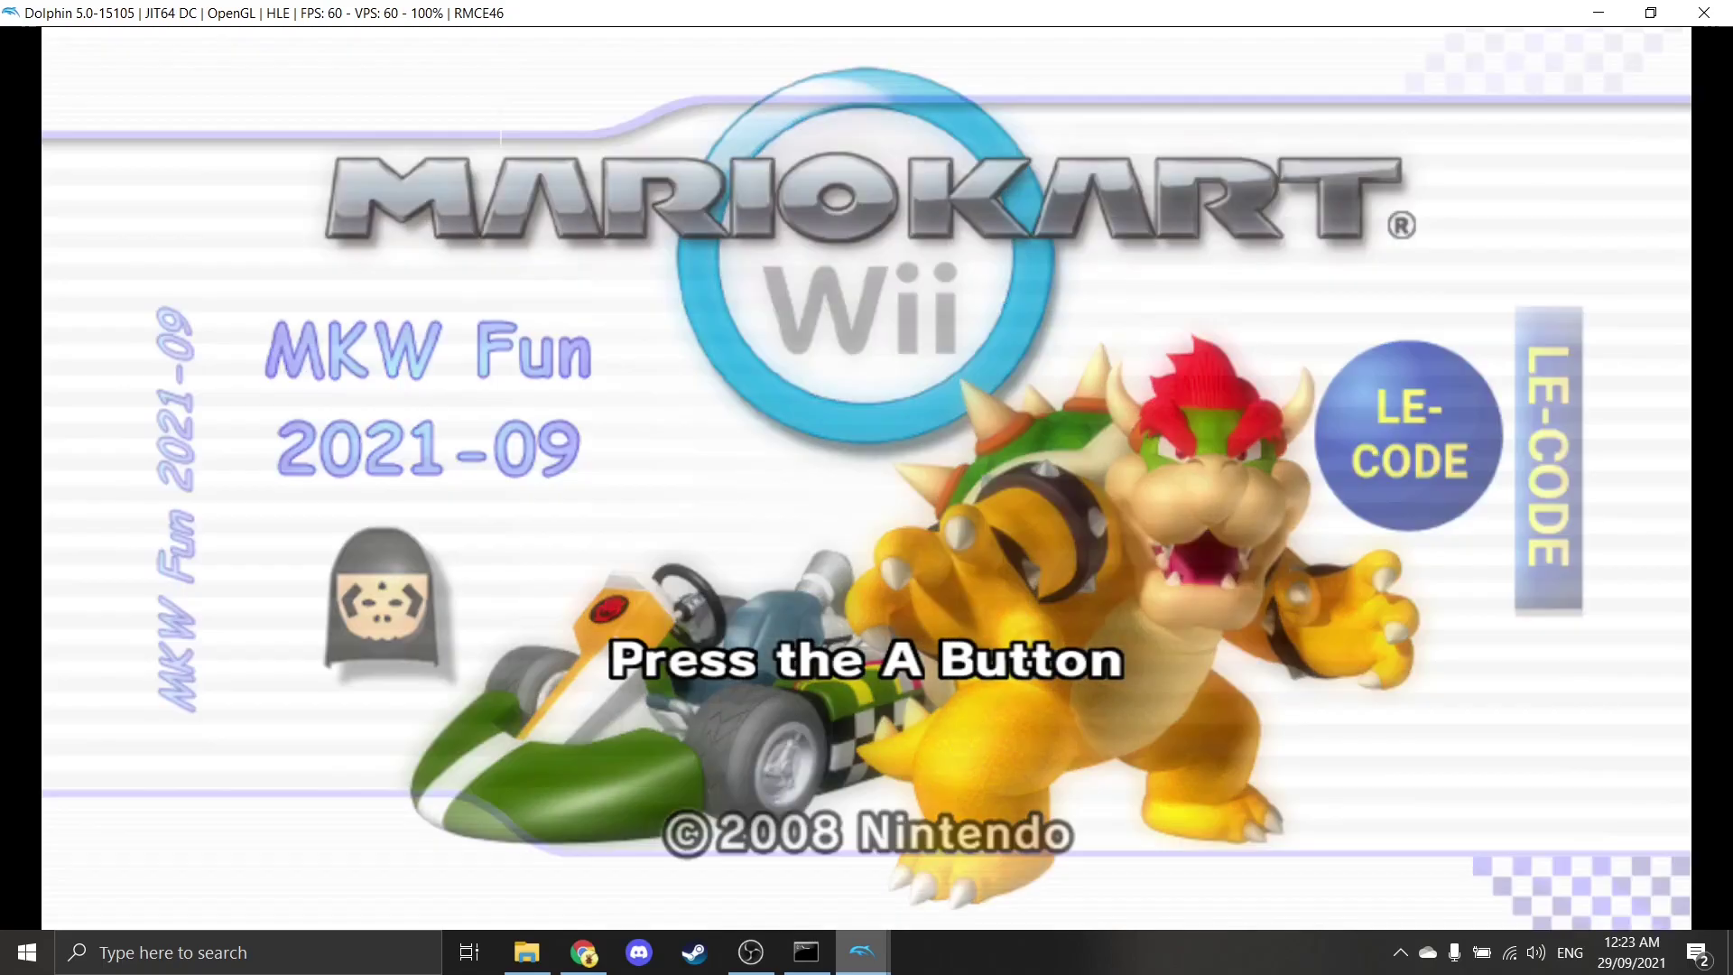
key("x")
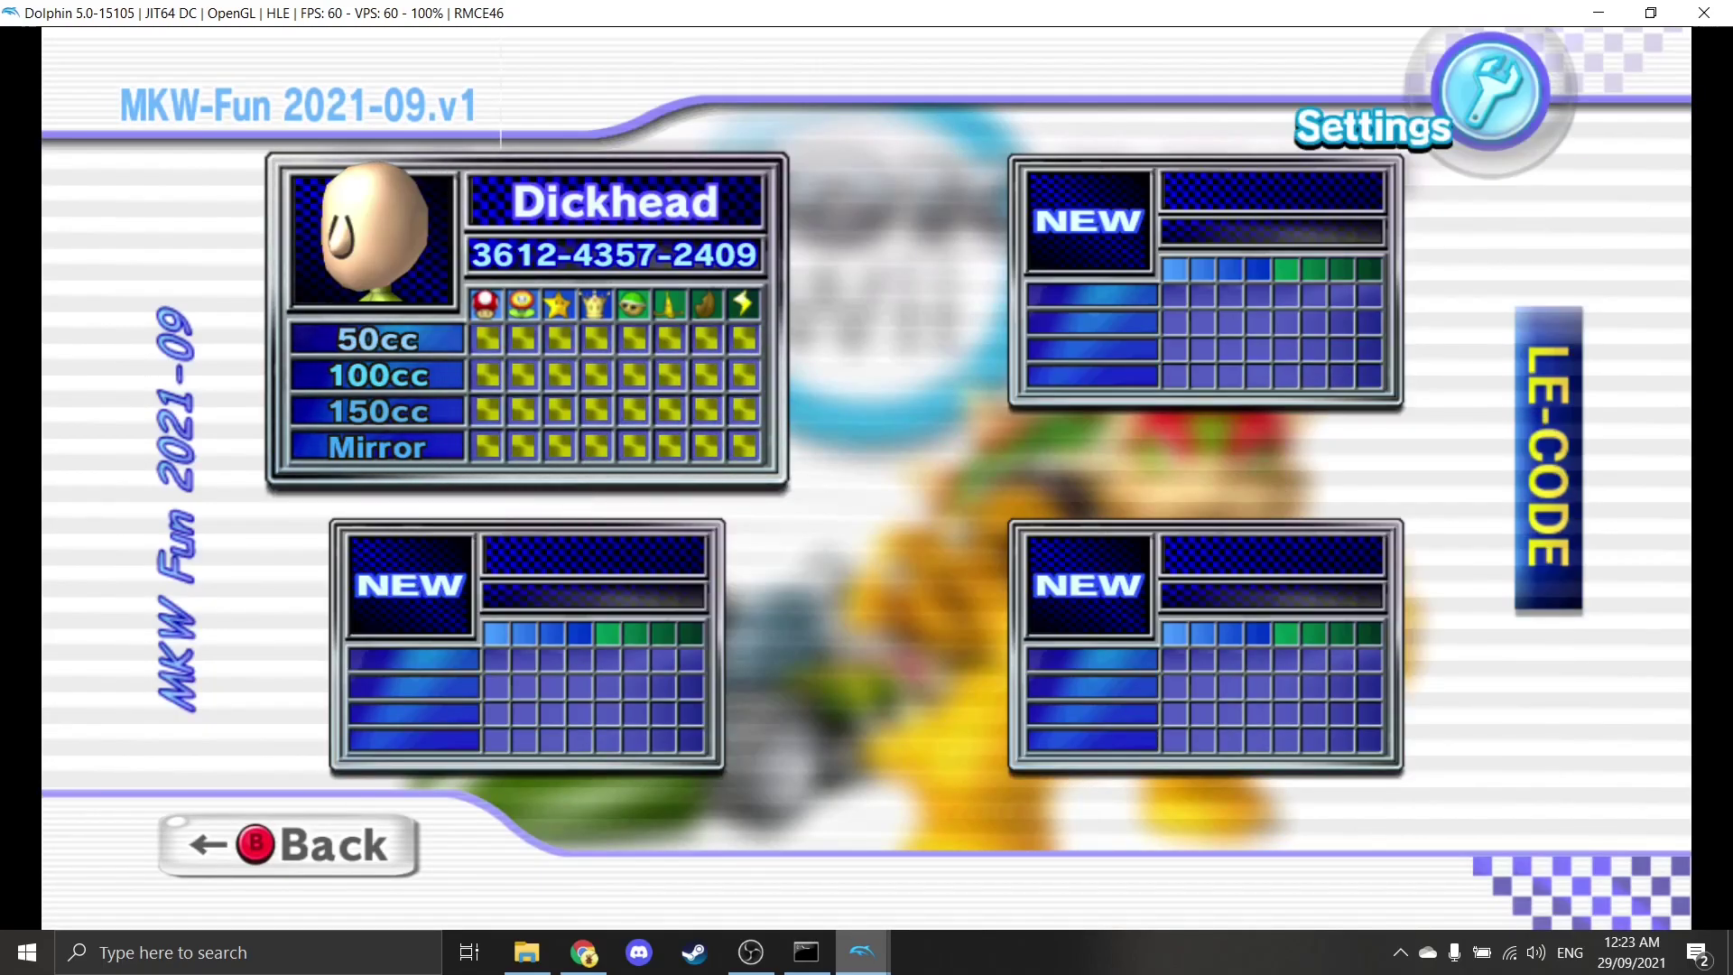
key("Left")
key("x")
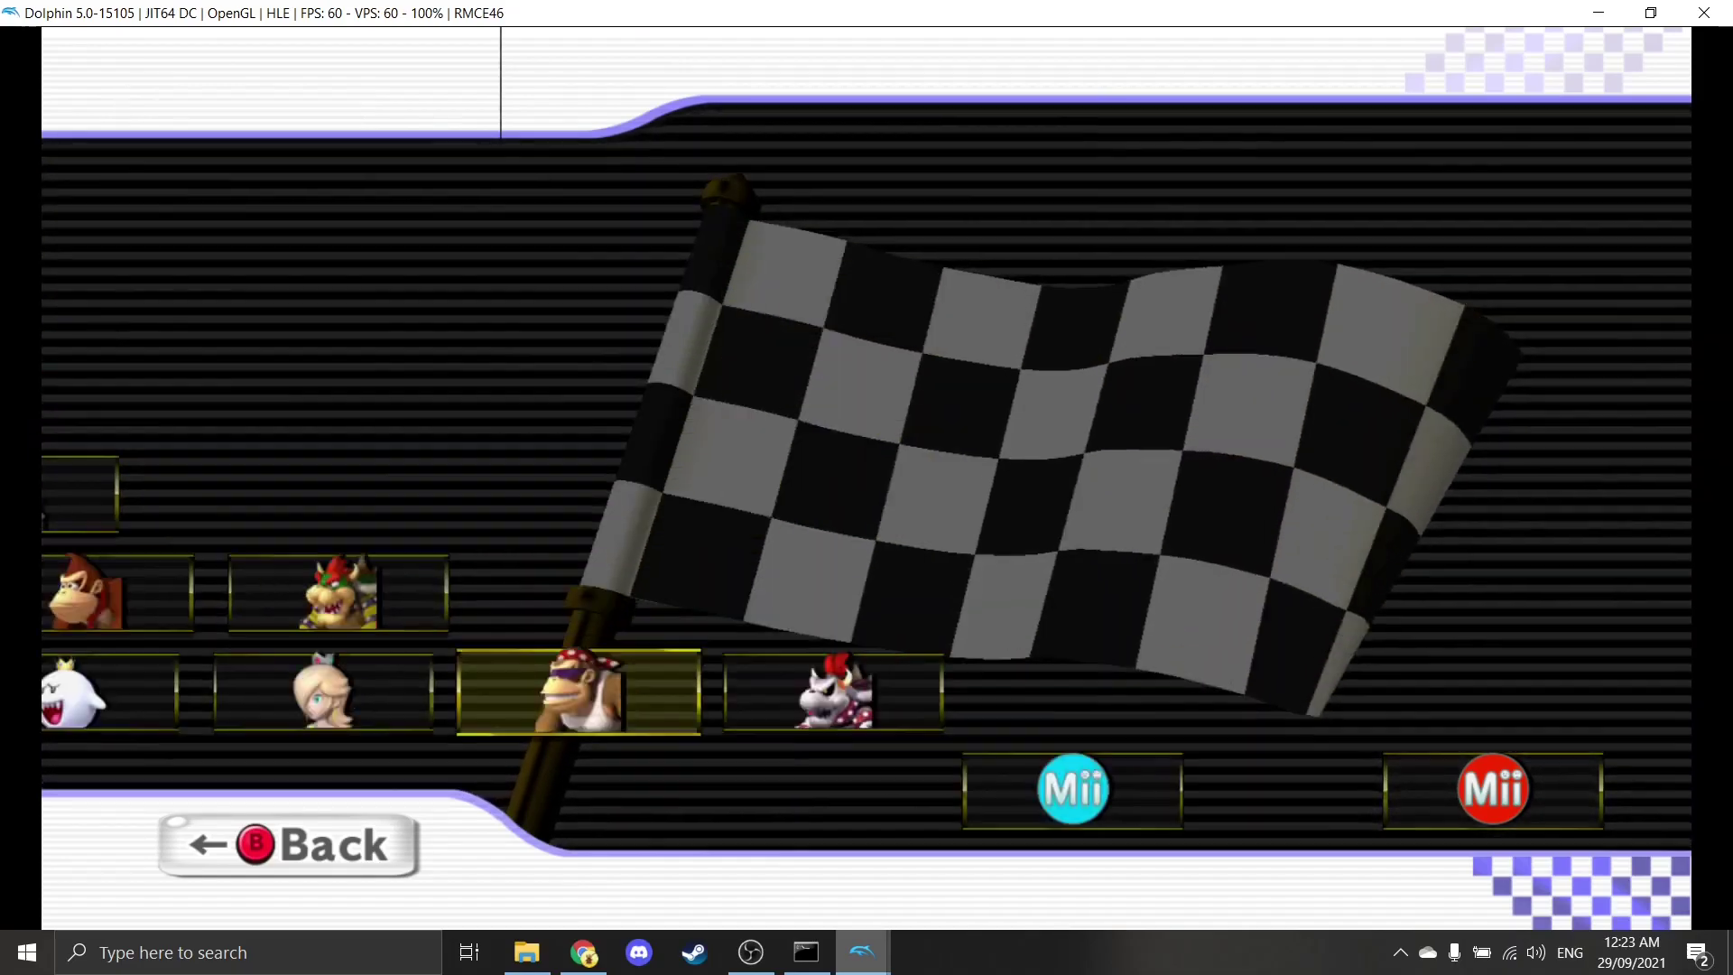
- Select Funky Kong with a bike for a 100cc VS race and continue to the course selection
key("Right")
key("Down")
key("Down")
key("Down")
key("Down")
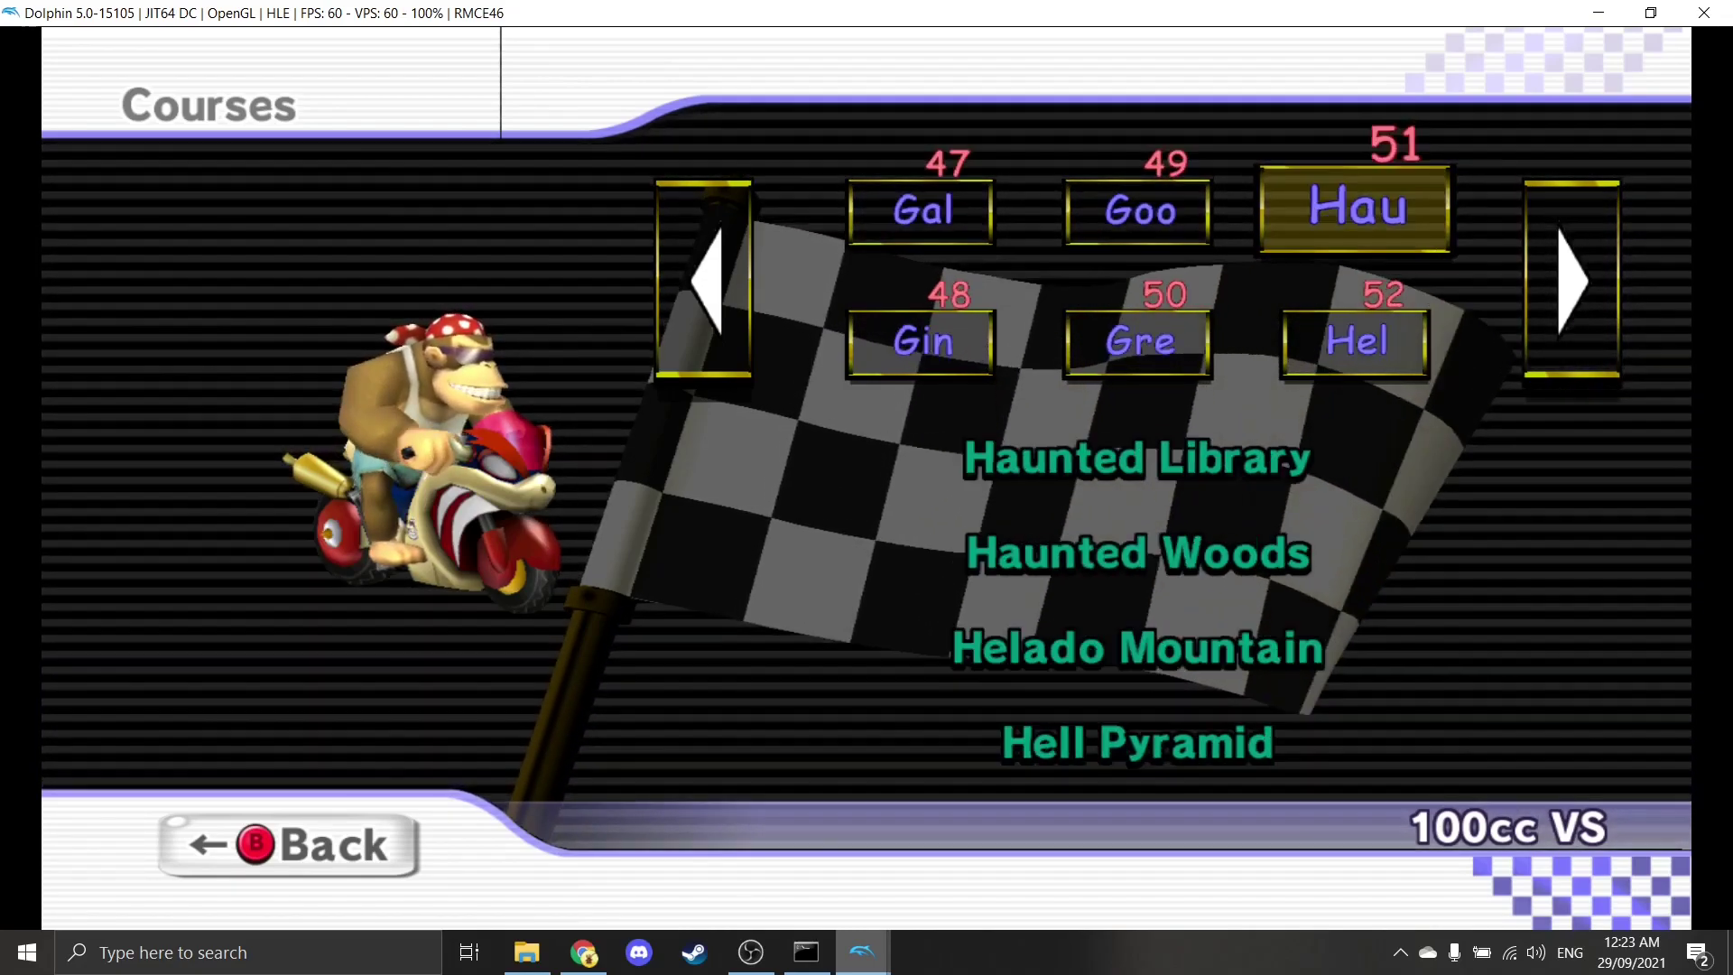
- Browse through the cups in the course selection to examine the available custom and original tracks
key("Right")
key("Right")
key("Right")
key("Right")
key("Right")
key("Right")
key("Right")
key("Right")
key("Right")
key("Right")
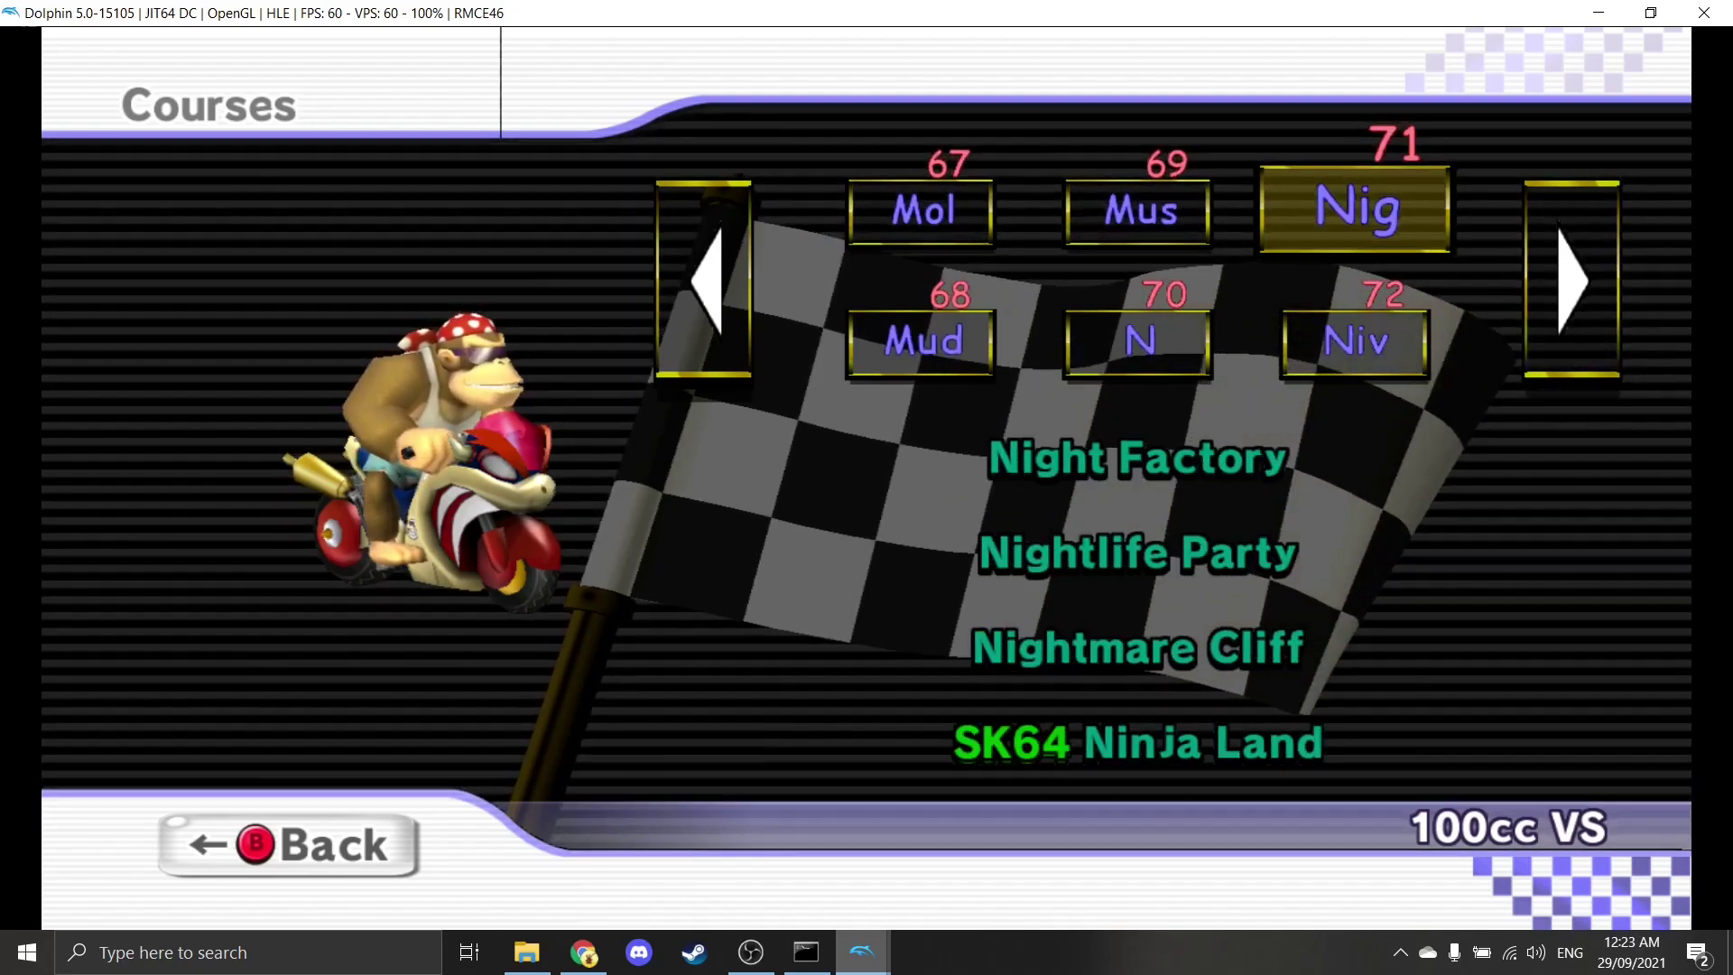
key("Right")
key("Right")
key("Right")
key("Right")
key("Right")
key("Right")
key("Right")
key("Right")
key("Right")
key("Right")
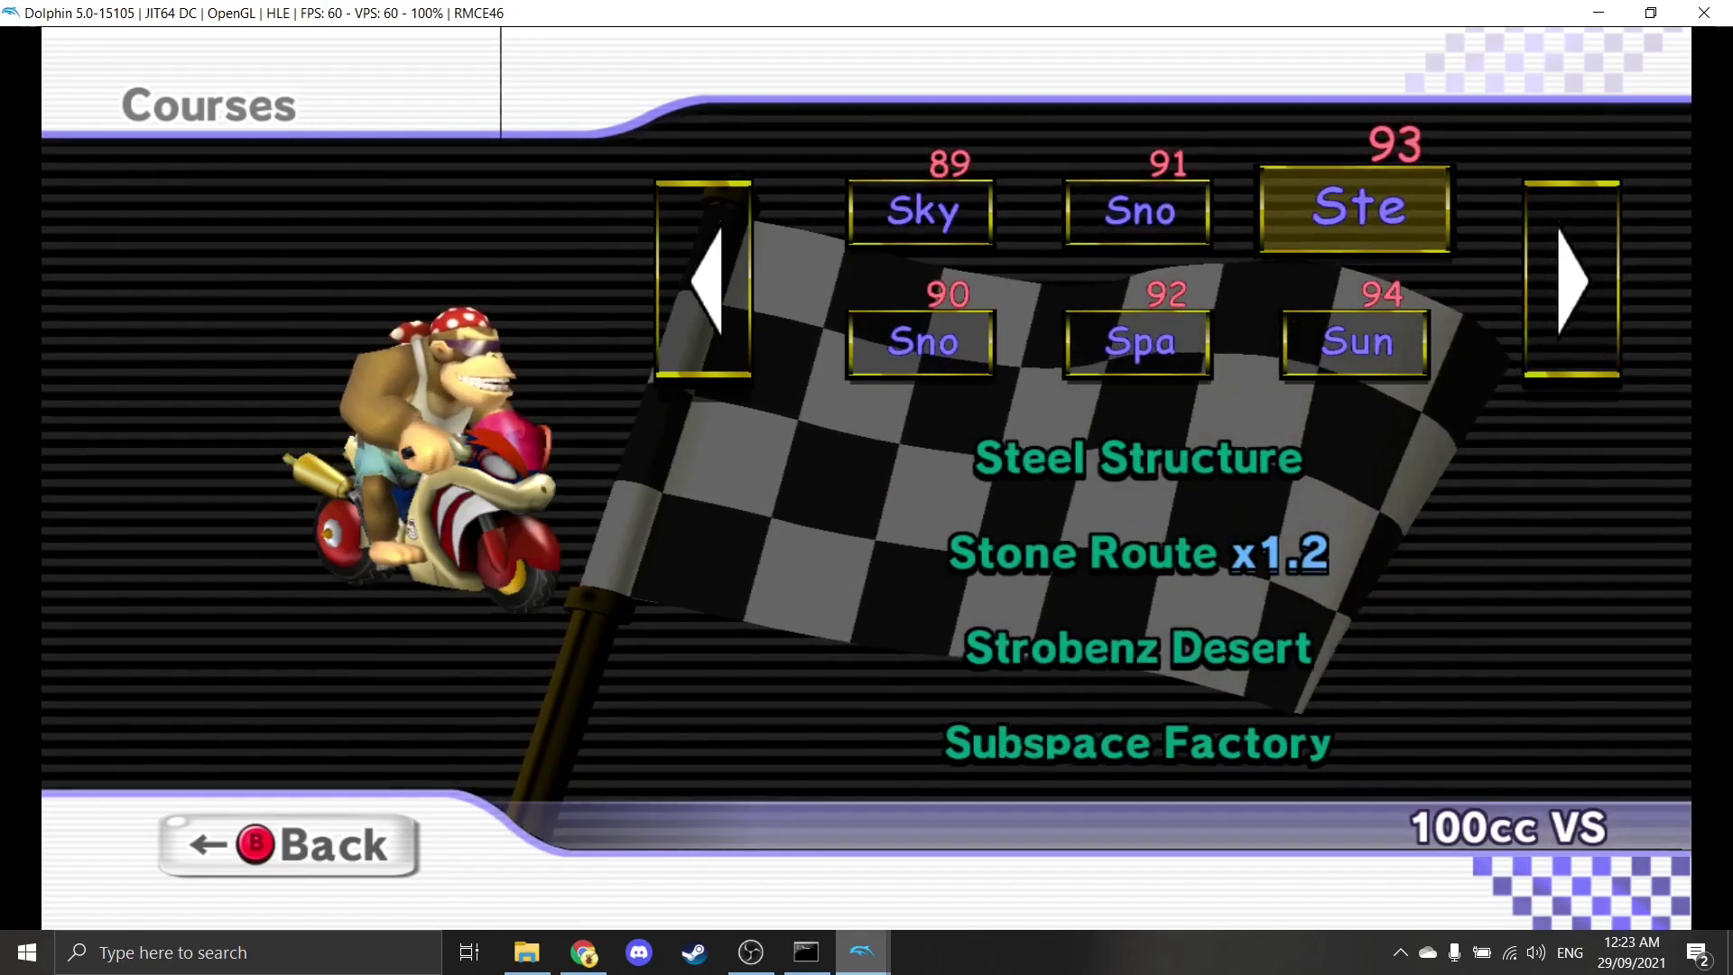
key("Right")
key("Right")
key("Right")
key("Right")
key("Right")
key("Right")
key("Right")
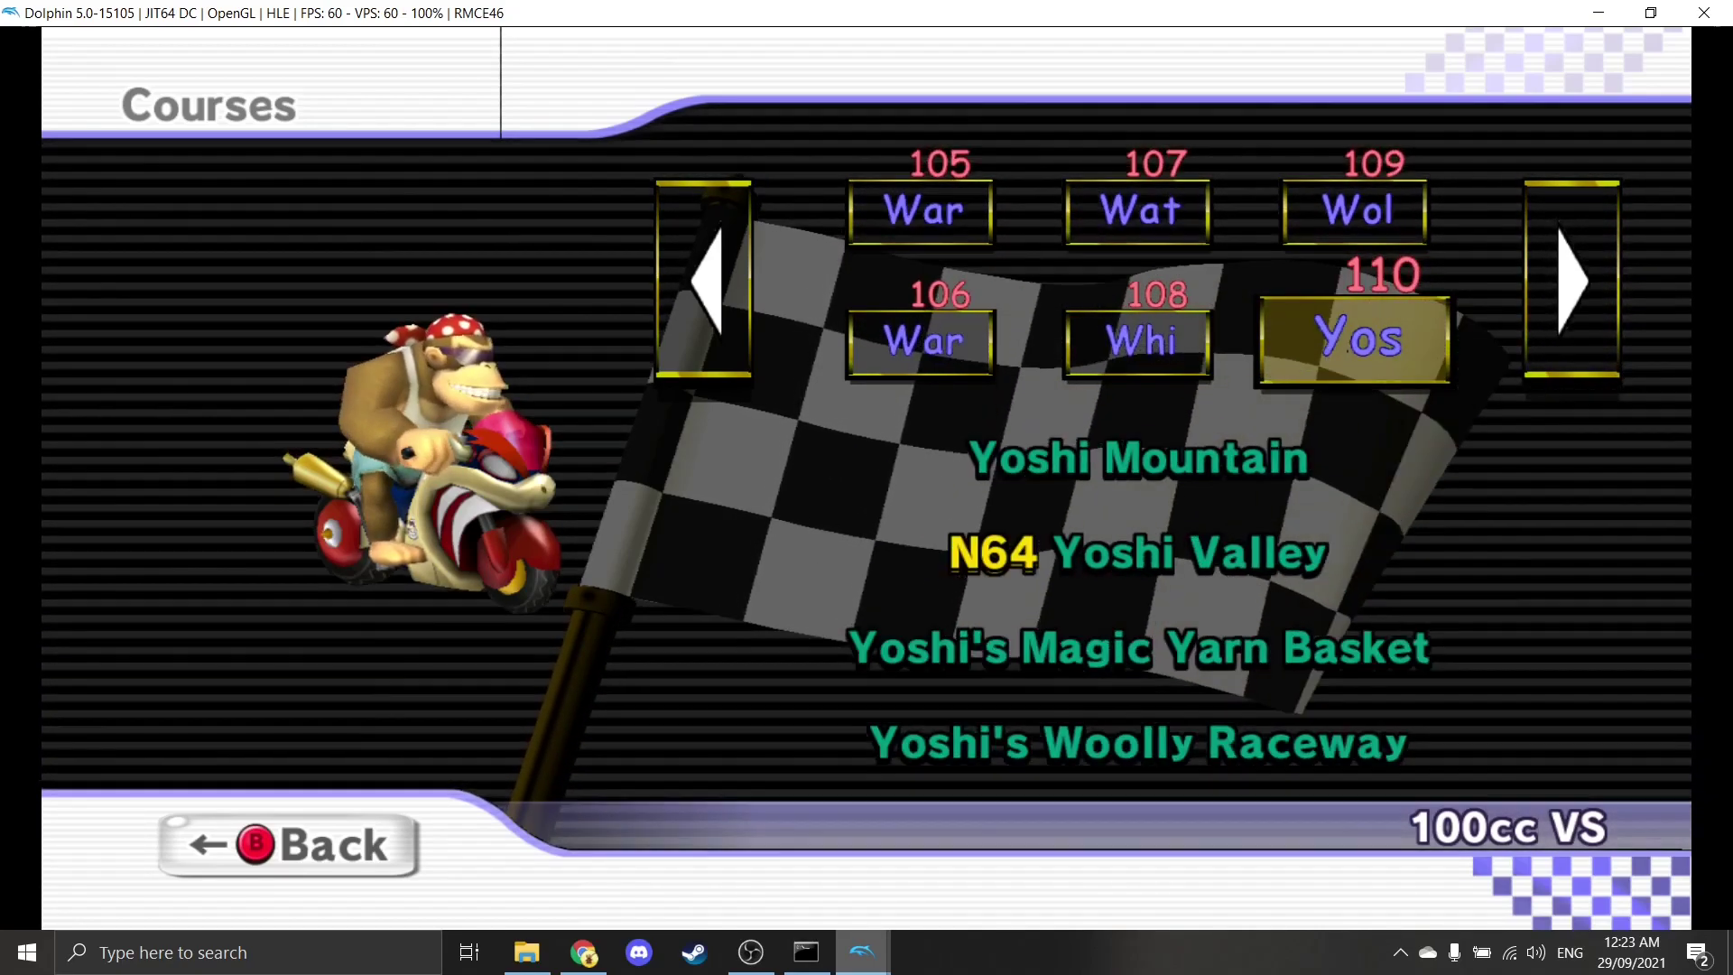
key("Left")
key("Left")
key("Left")
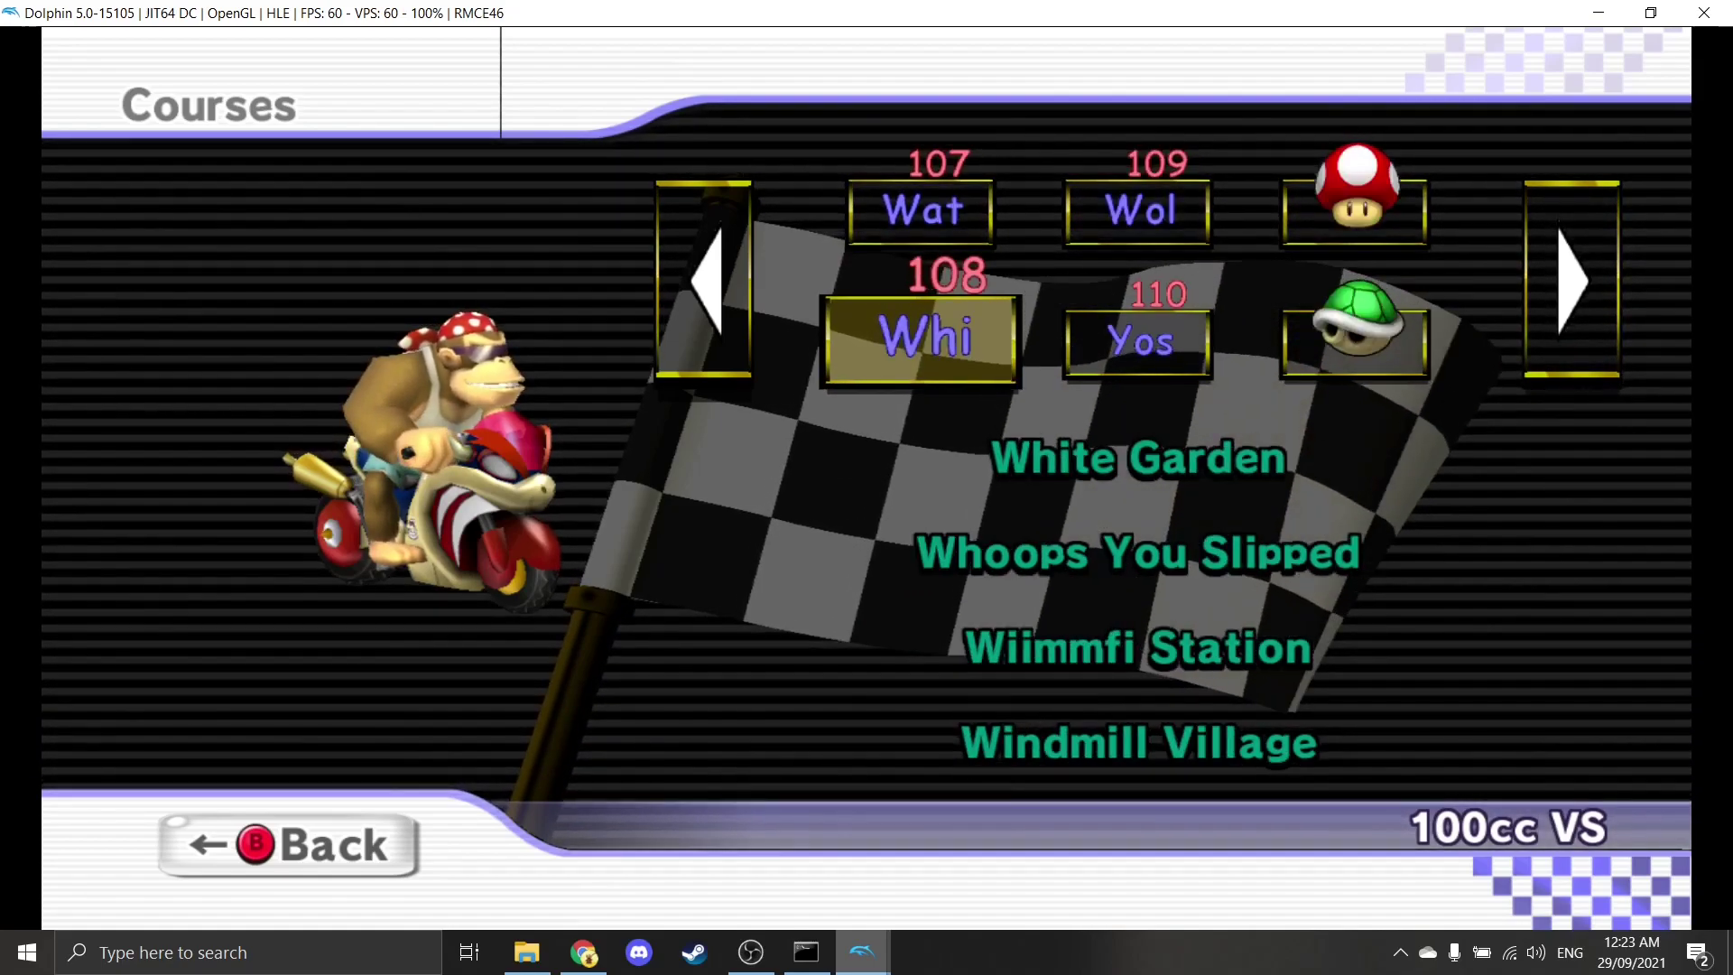
key("Right")
key("Right")
key("Right")
key("Right")
key("Right")
key("Right")
key("Right")
key("Right")
key("Right")
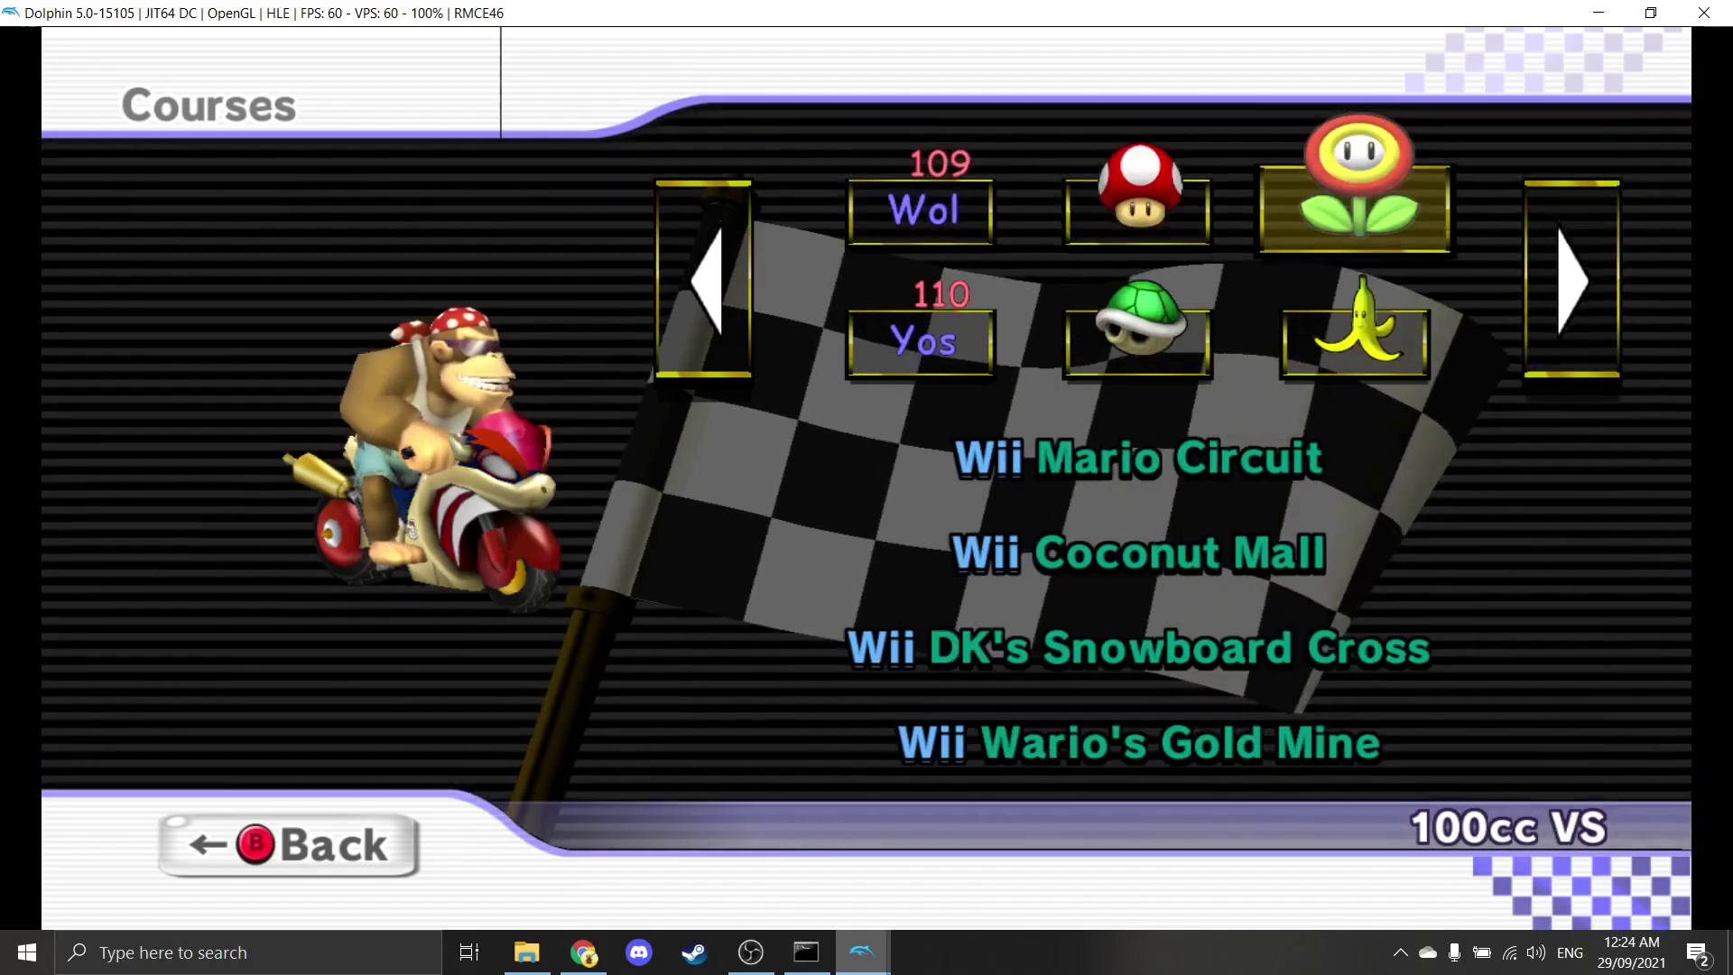
key("Right")
key("Right")
key("Right")
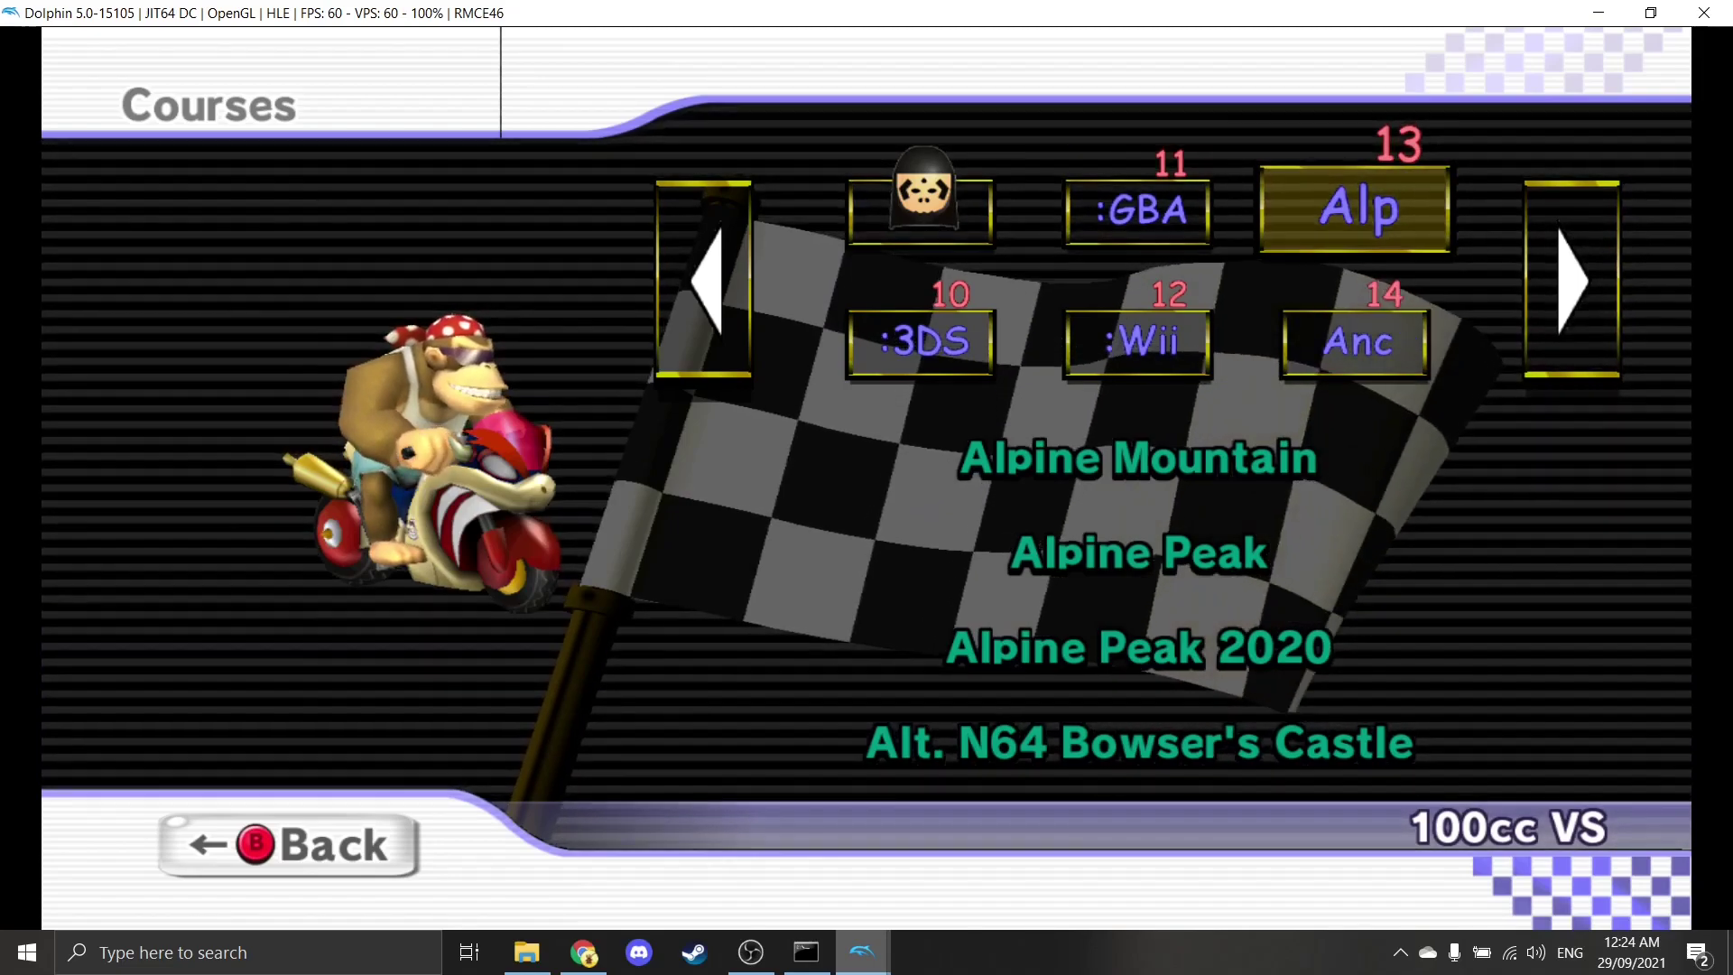
key("Right")
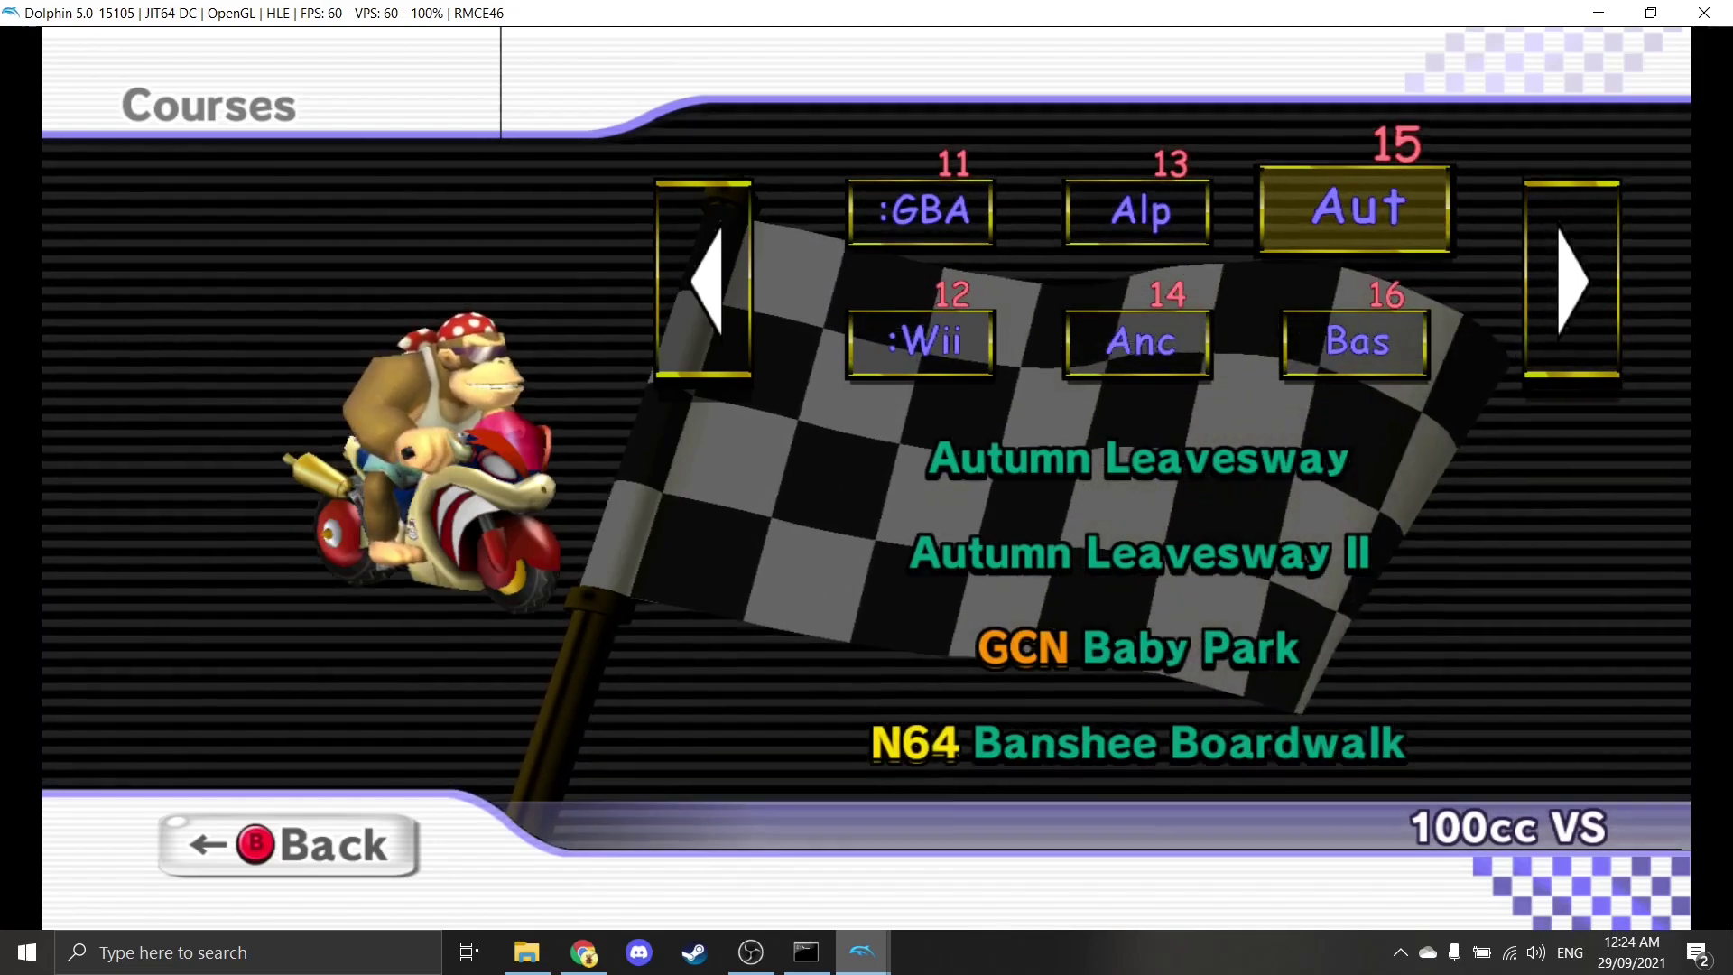
- Leave the game and return to the wiki page in Chrome to view the Requirements and Conversion sections
key("Escape")
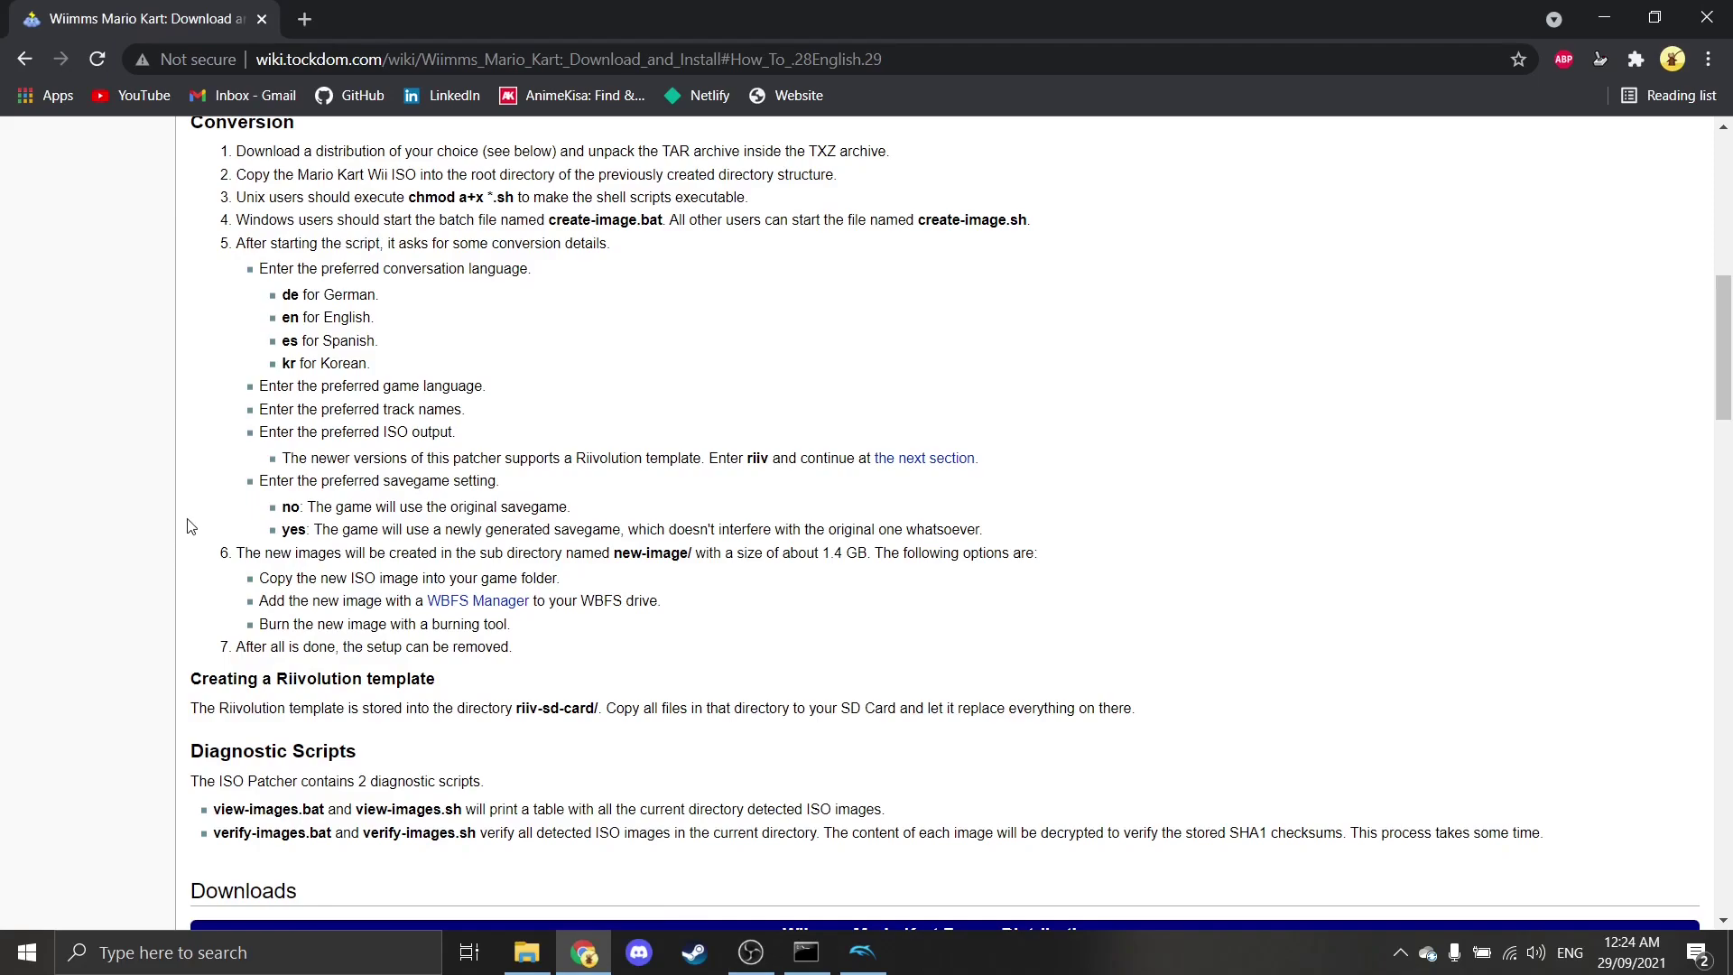
scroll(196, 729, "up", 3)
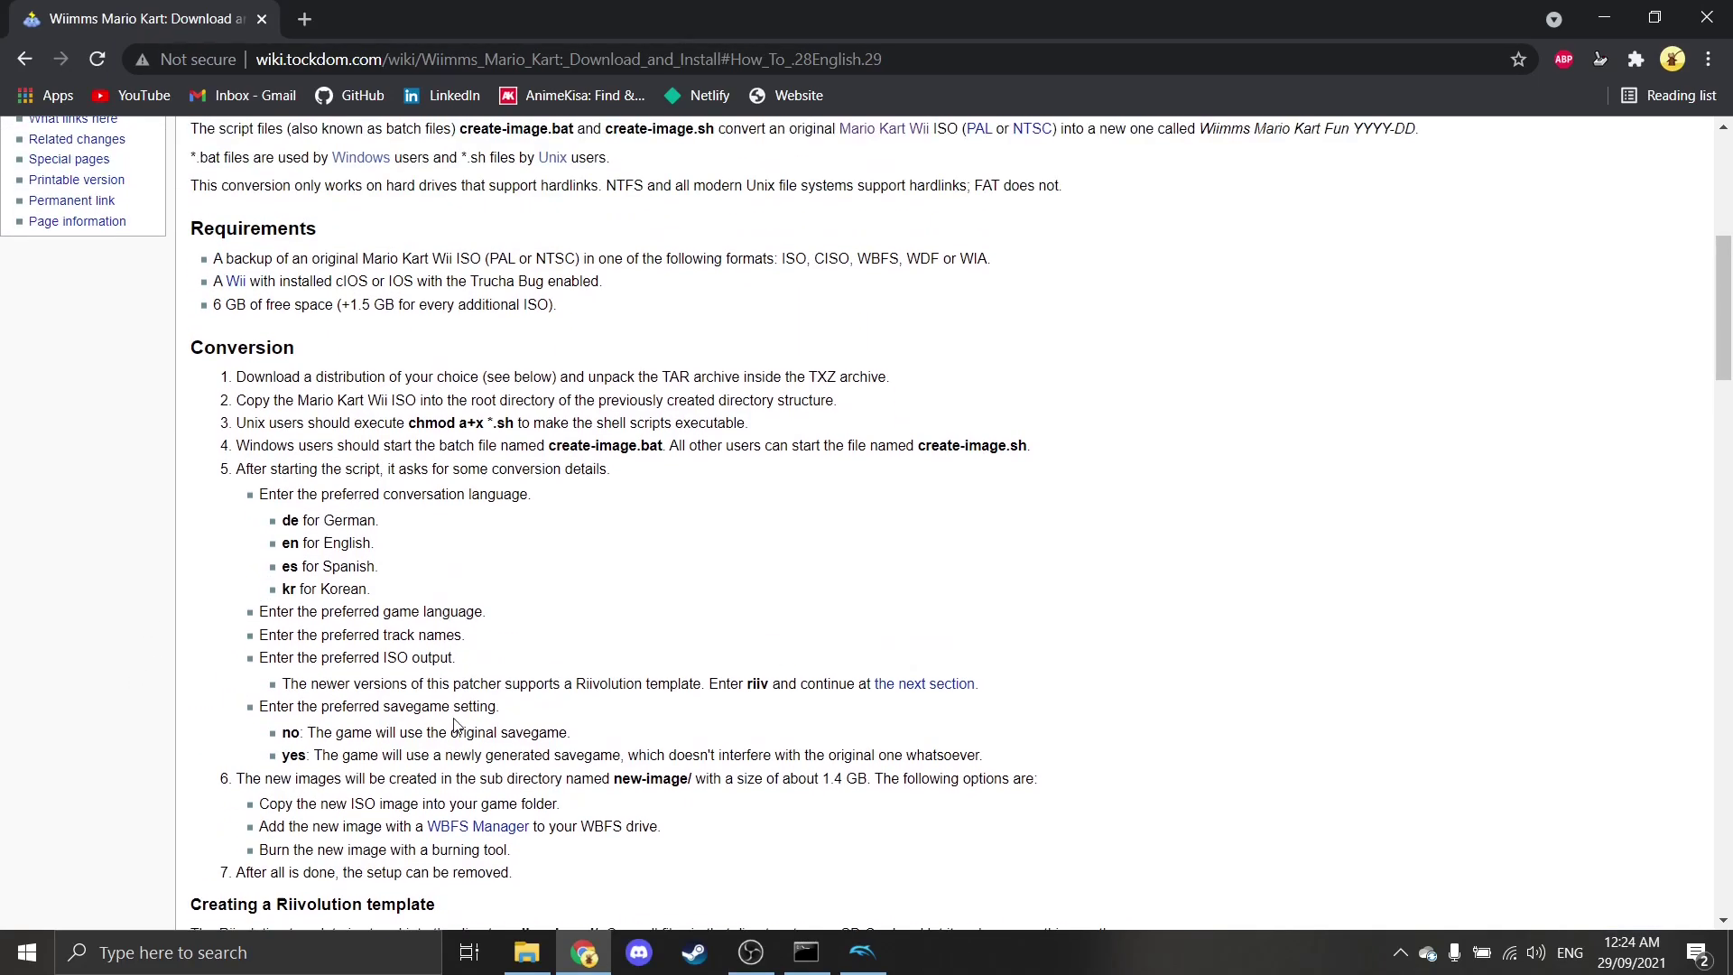